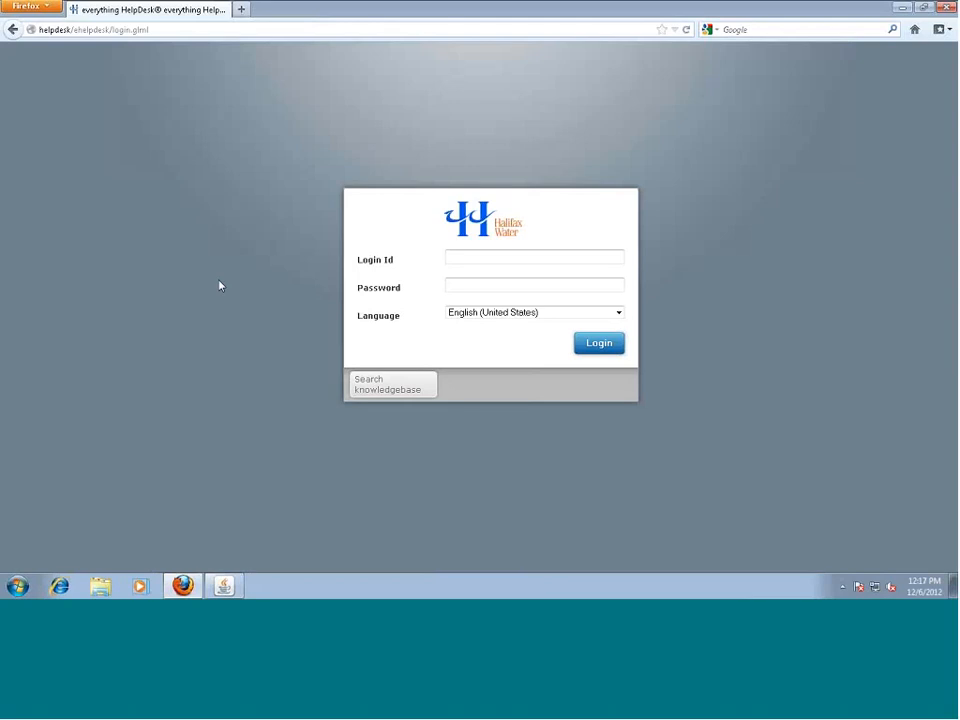
Sign in with the saved administrator login id and its password
click(456, 260)
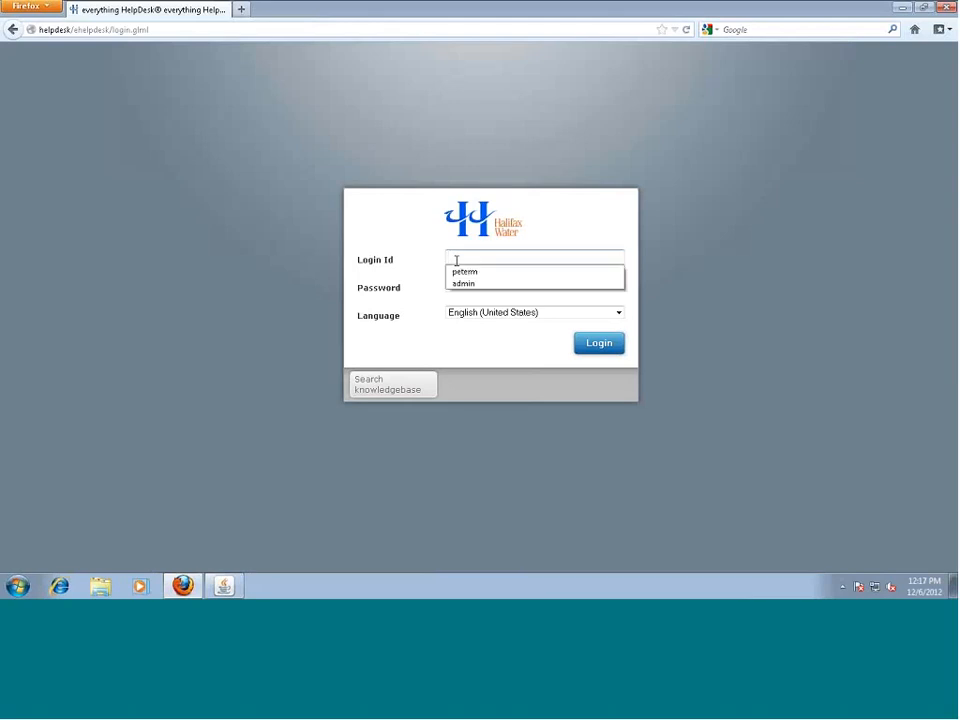
click(472, 285)
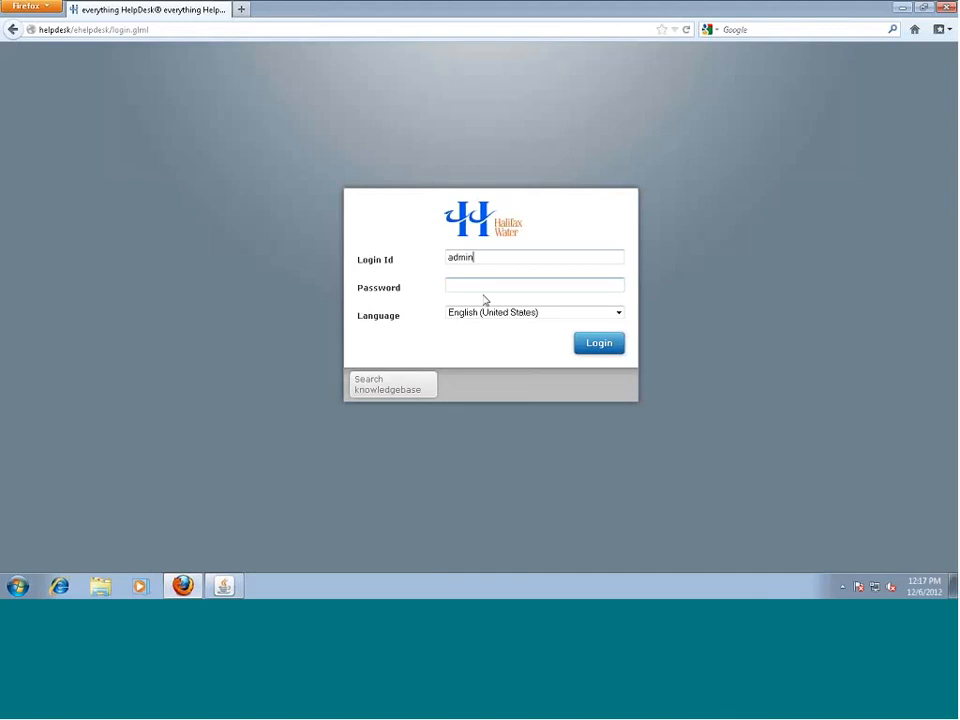
click(502, 284)
text(••••••••••••••)
key(Return)
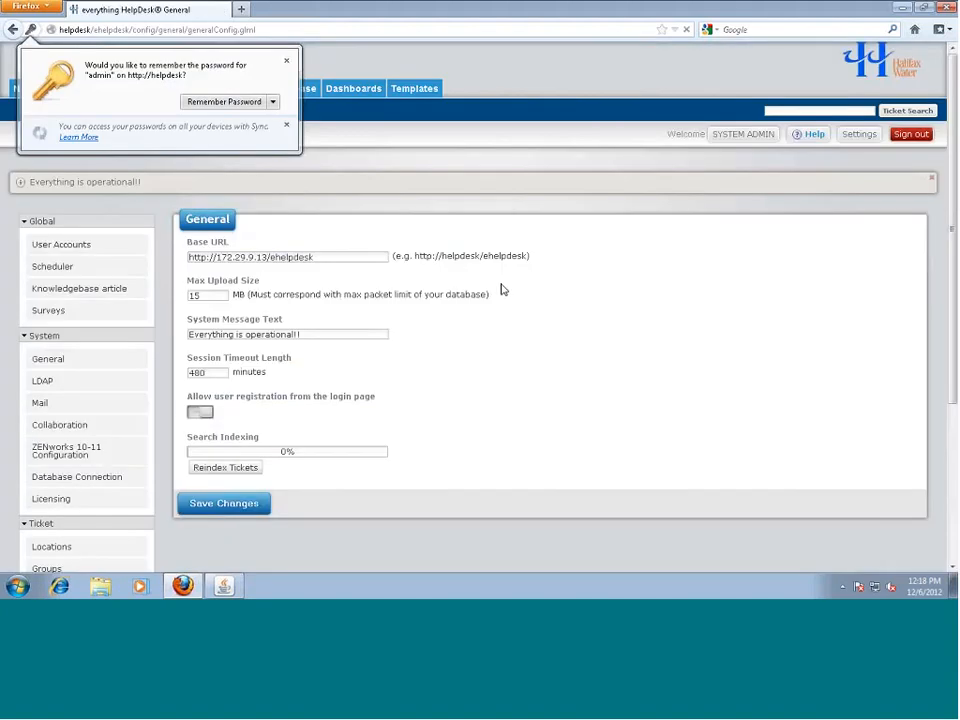
Decline saving the password and go to the Custom Field Setup page
scroll(270, 463, down, 3)
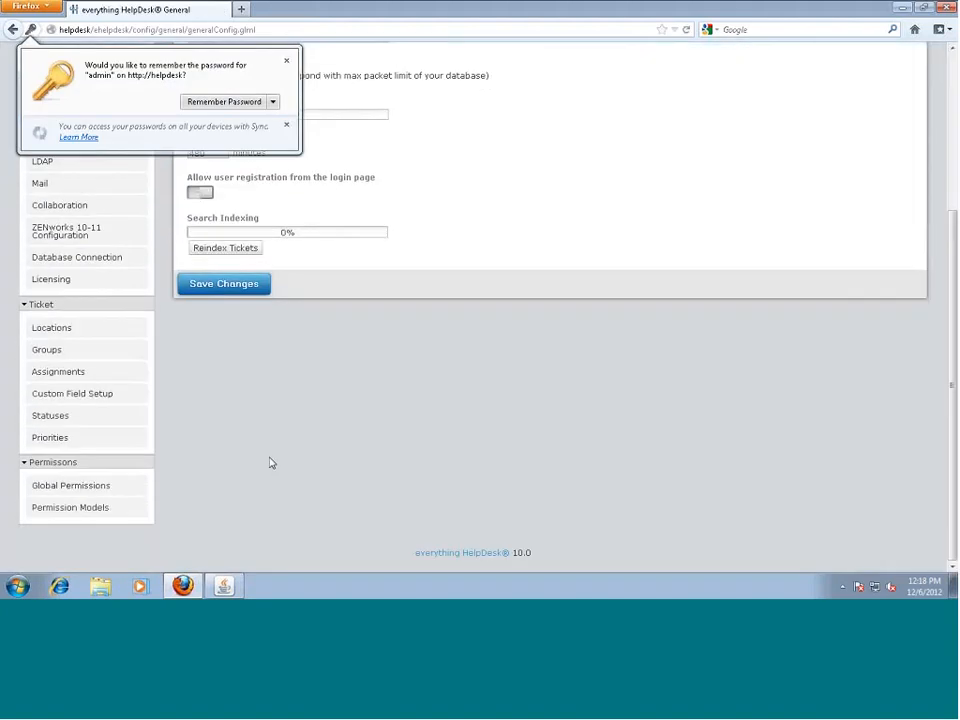
click(270, 463)
click(100, 398)
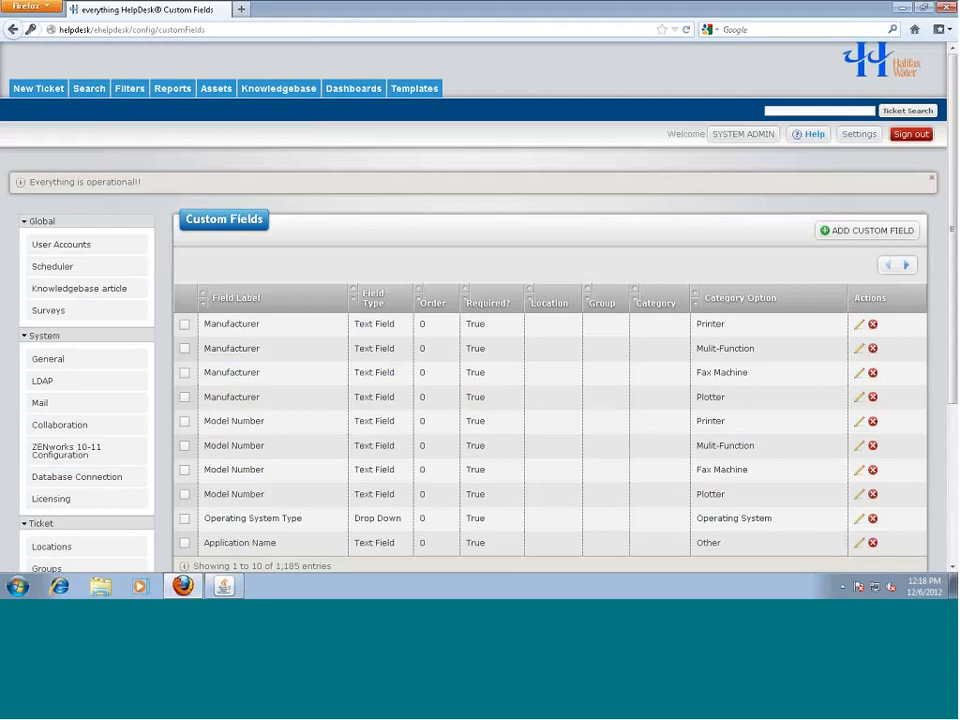
Search the Custom Fields list for 'secu', then 'Milage', and finally 'Invo'
scroll(555, 416, down, 4)
click(828, 375)
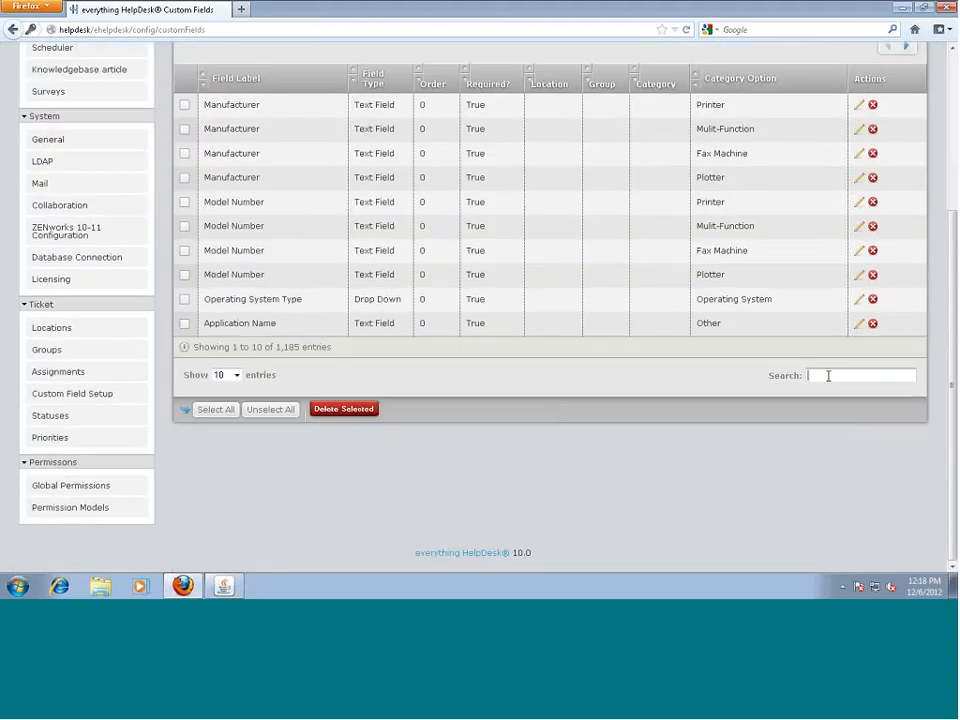
text(secu)
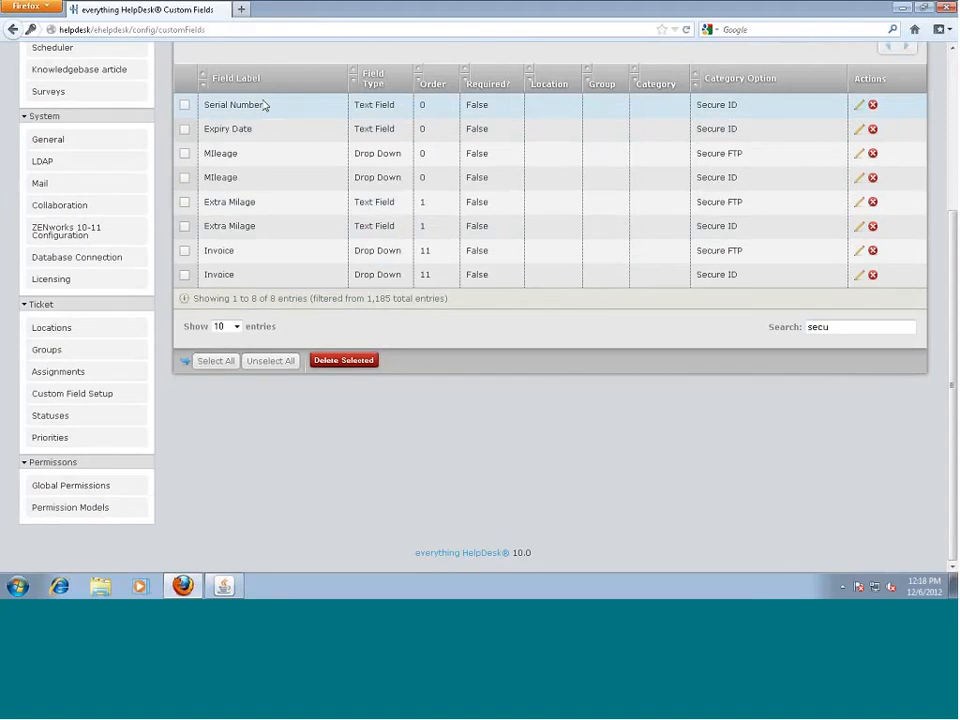
click(780, 331)
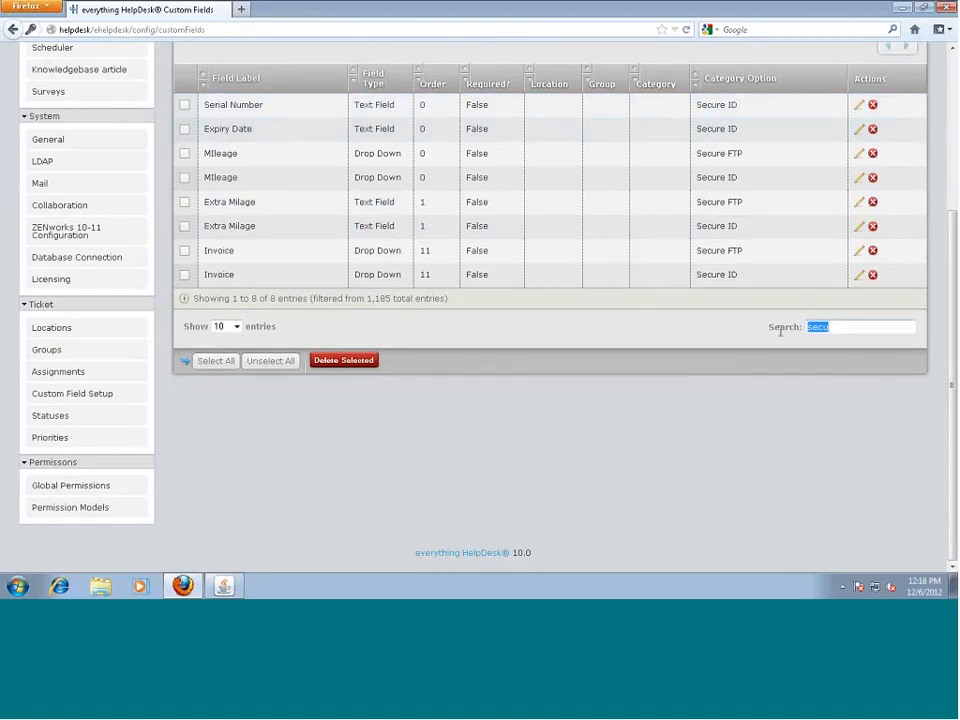
text(M)
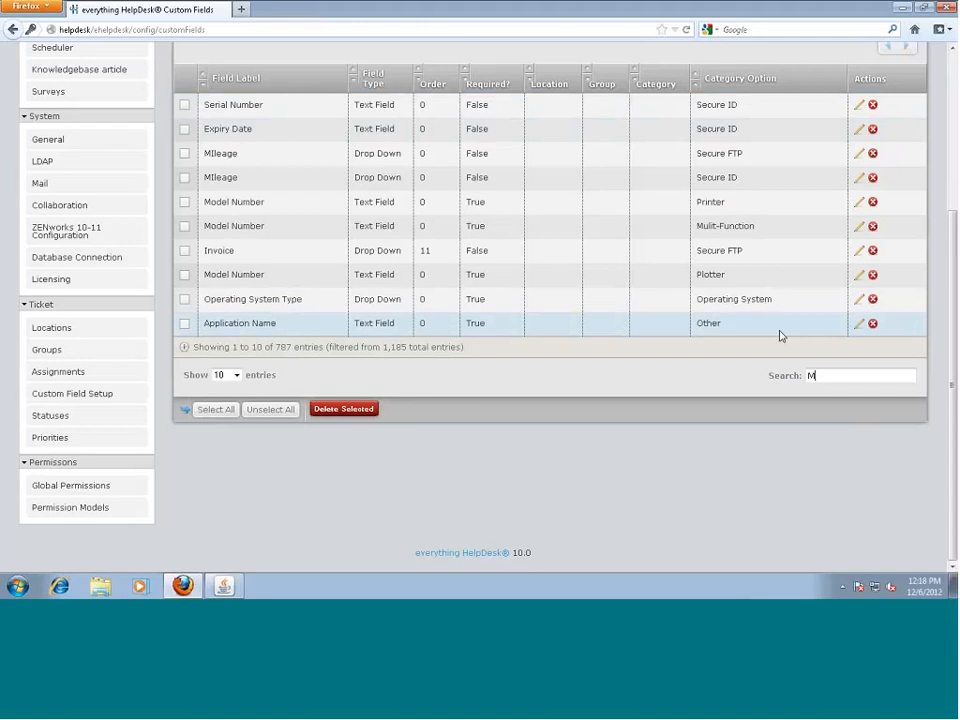
text(ilage)
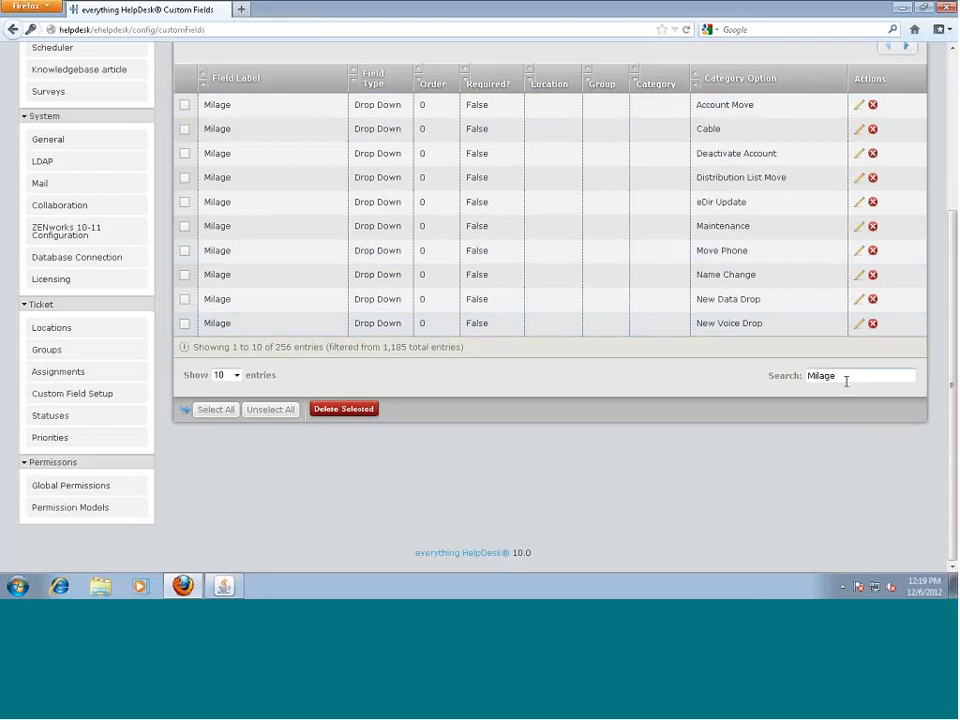
drag(846, 381, 795, 377)
text(Ivo)
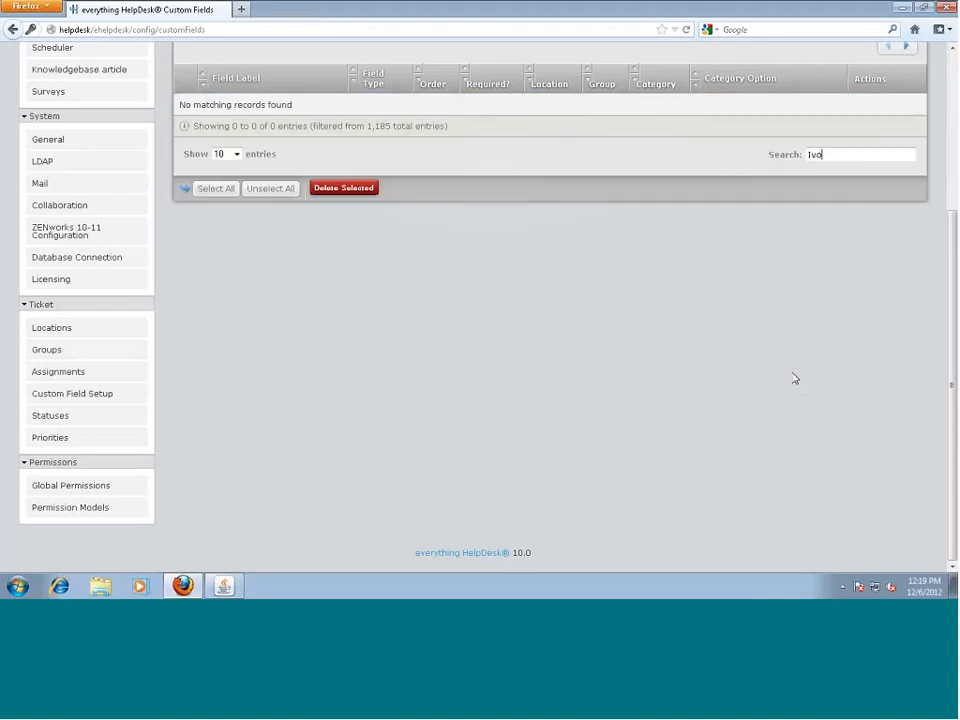
key(BackSpace)
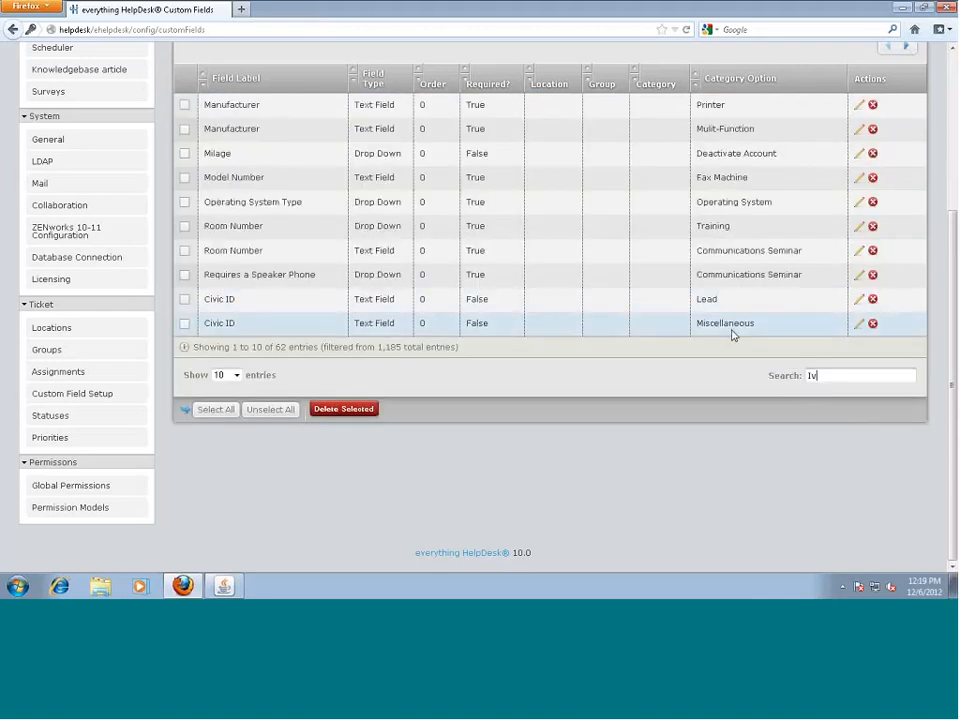
text(vo)
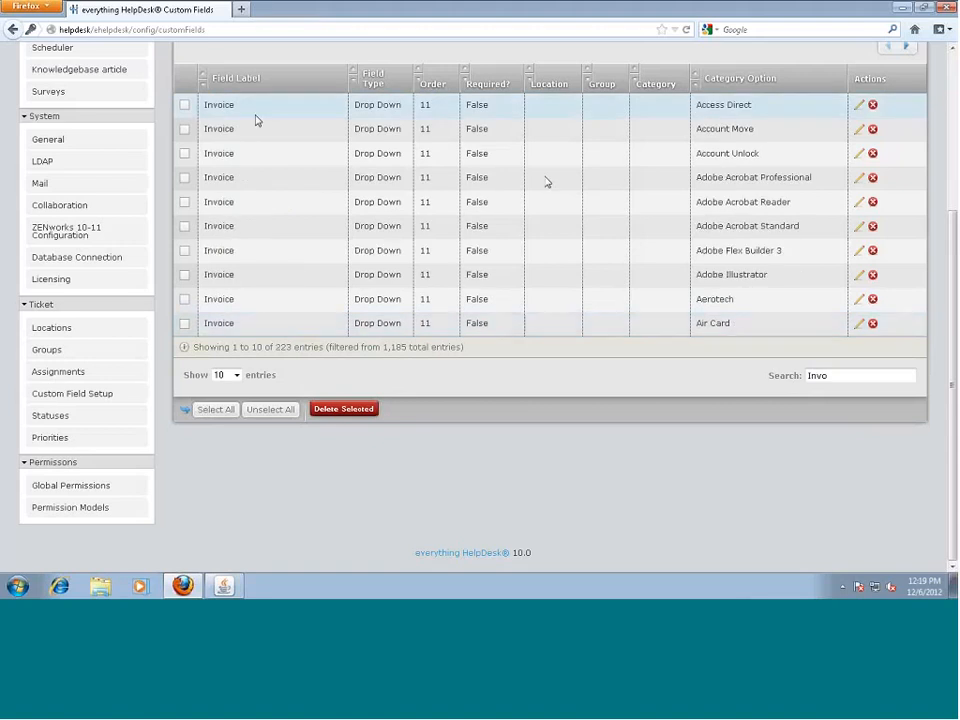
View the Access Direct Invoice field's settings without saving, then search for 'secu'
click(255, 117)
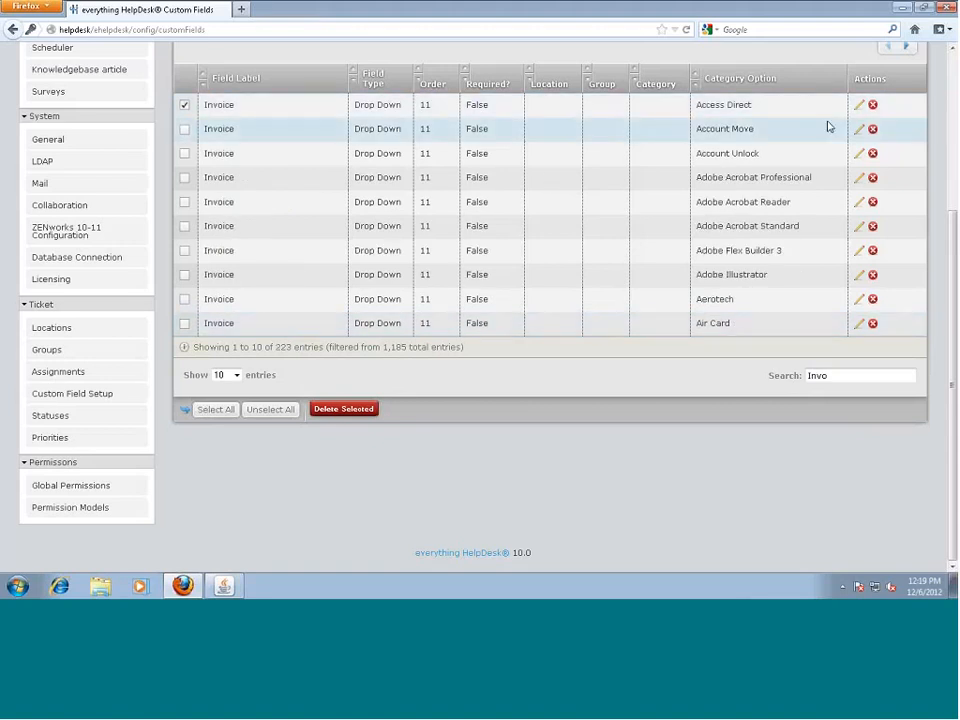
click(858, 129)
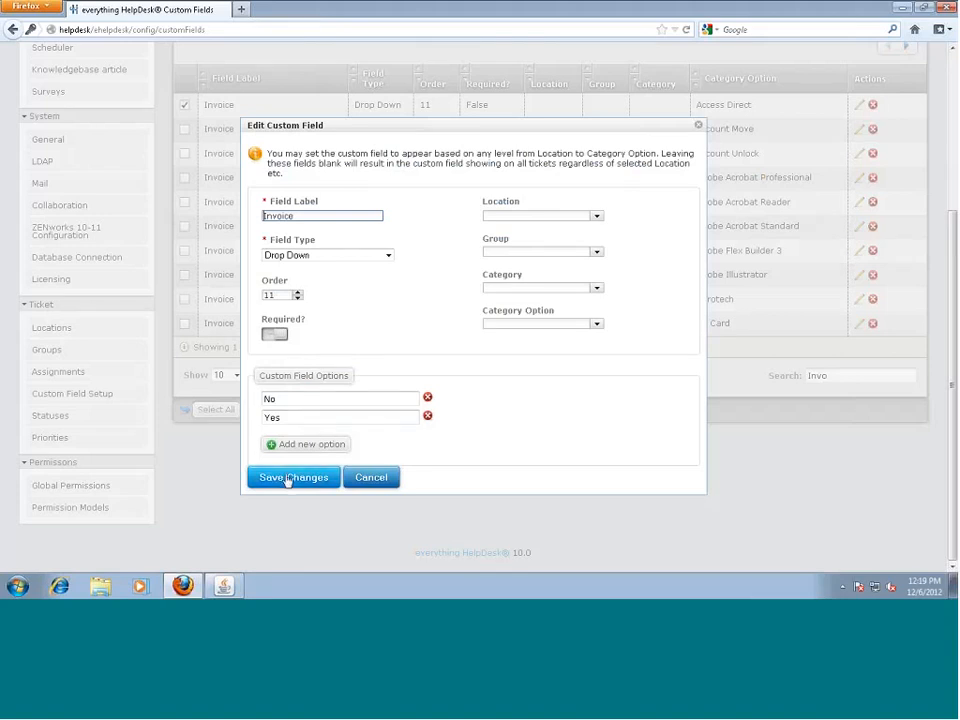
click(366, 477)
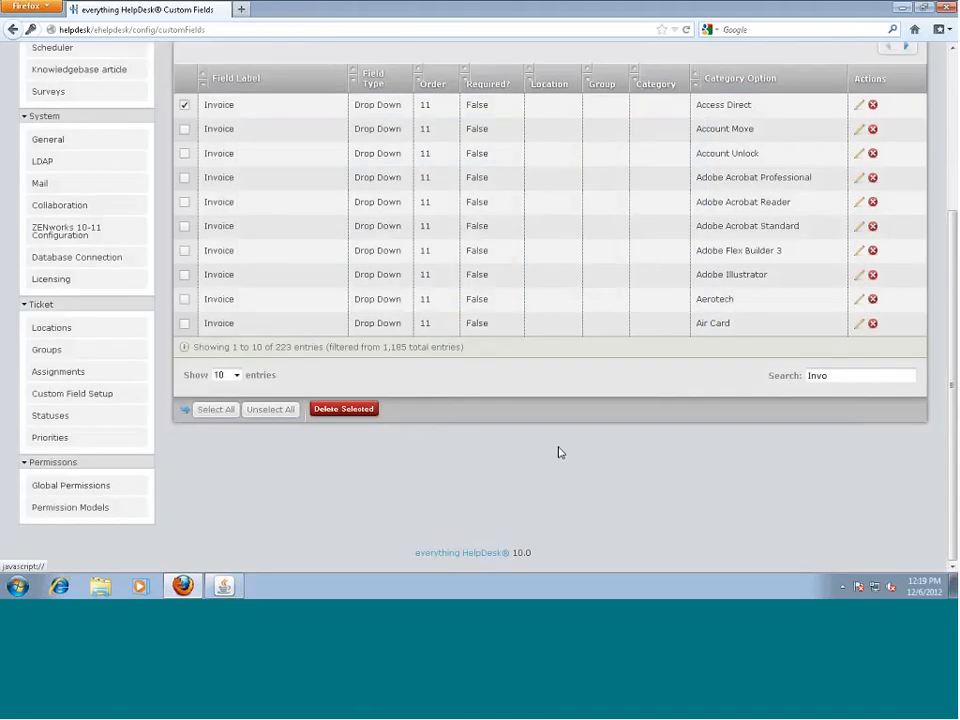
drag(828, 375, 763, 376)
text(secu)
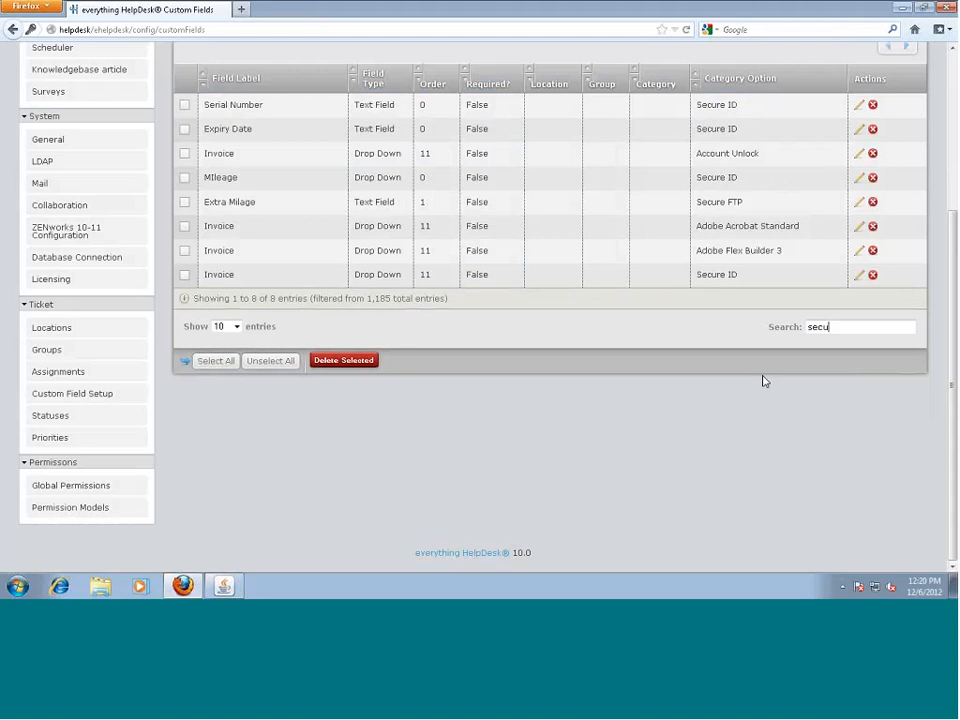
View the Serial Number field's settings unchanged, then search the list for 'exp'
click(860, 105)
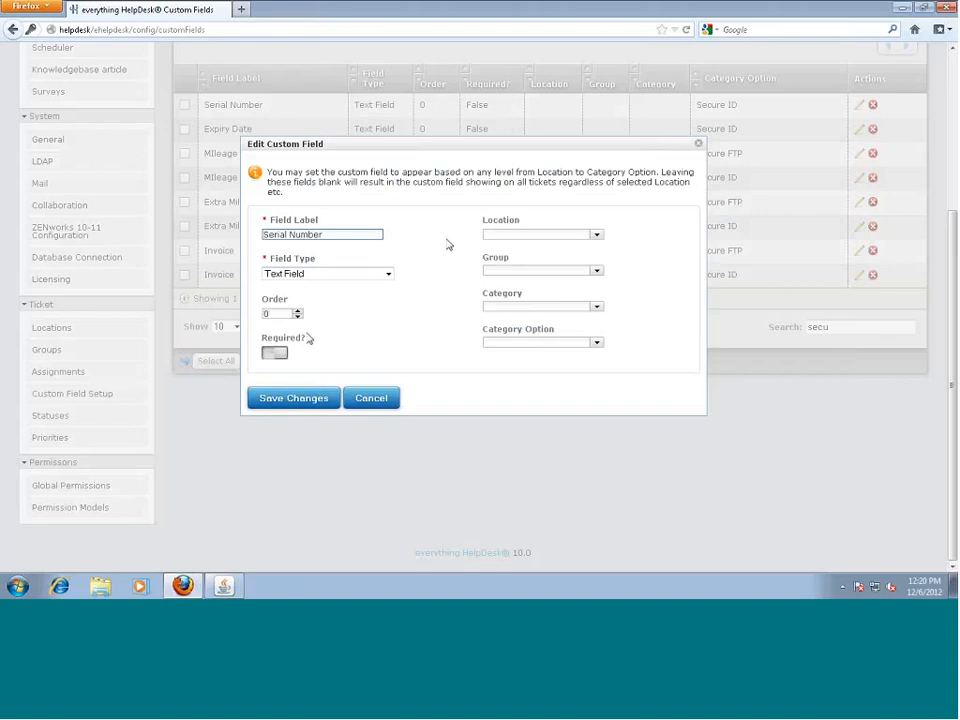
click(800, 363)
drag(836, 333, 780, 332)
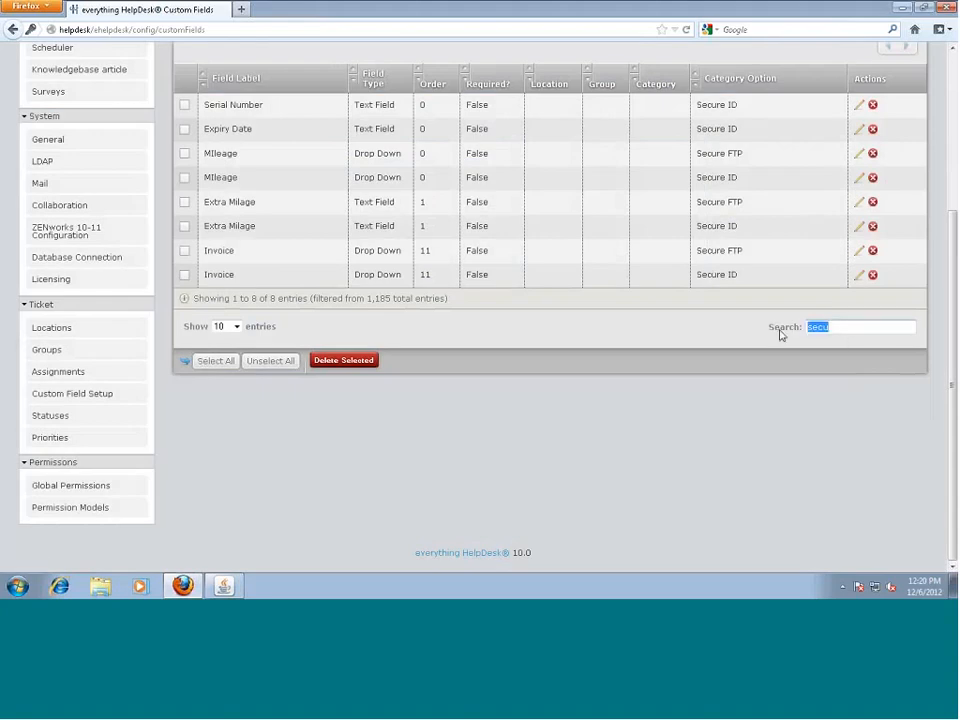
text(exir)
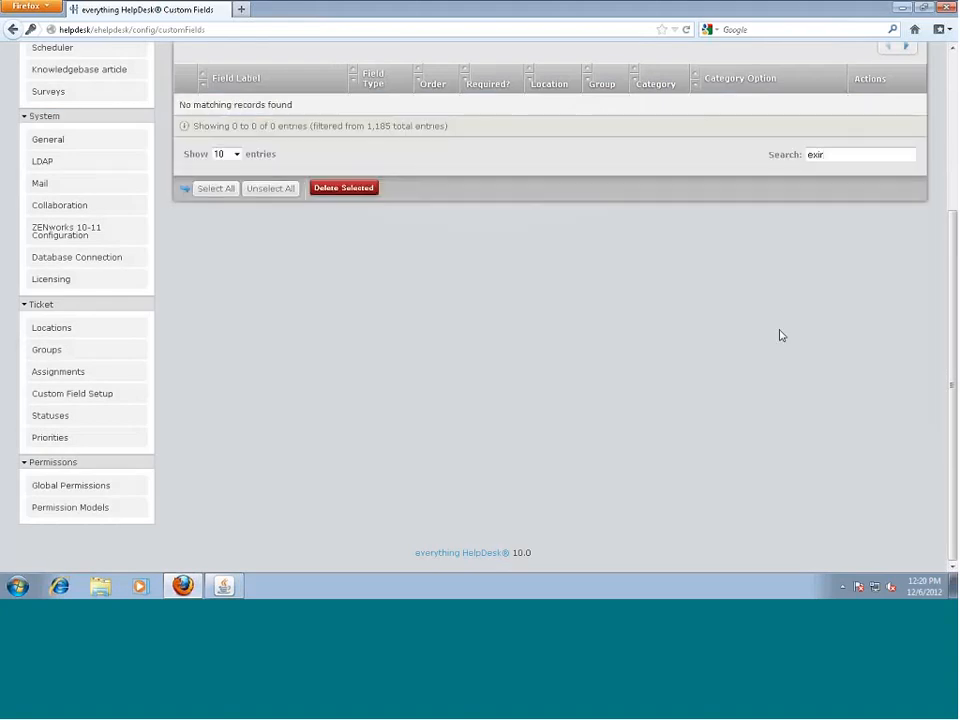
key(BackSpace)
key(BackSpace)
text(pir)
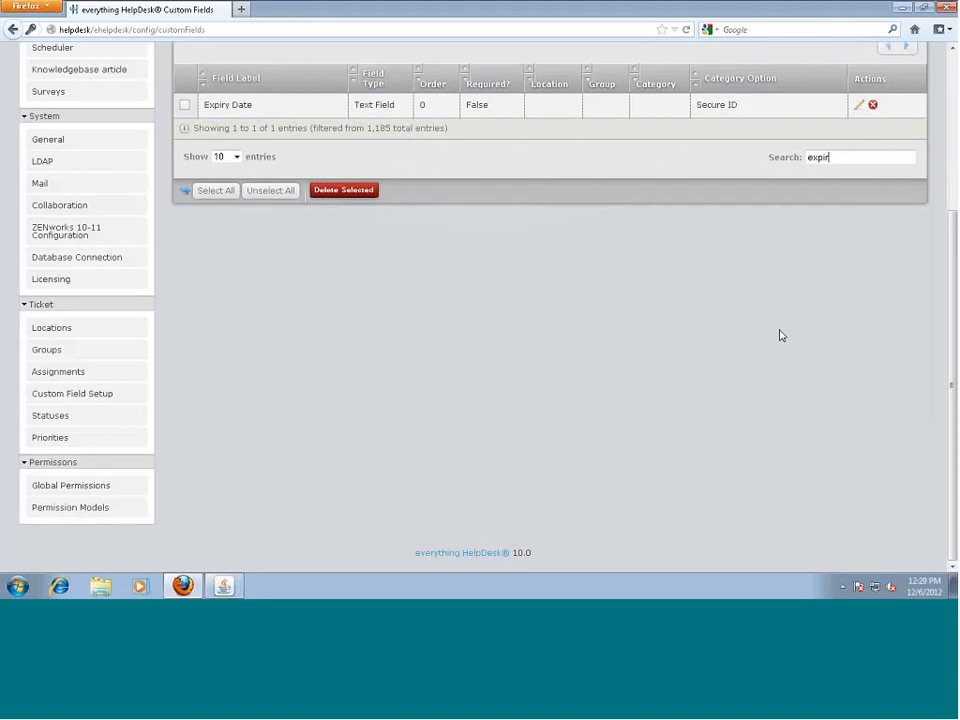
key(BackSpace)
key(BackSpace)
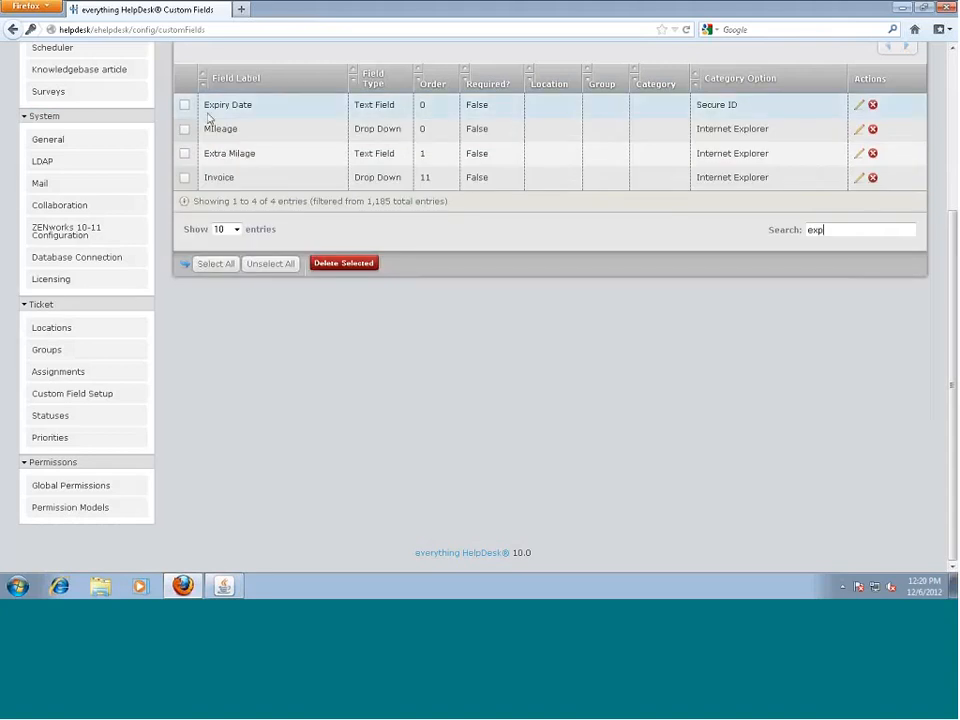
Inspect the Expiry Date field's settings, including Category, and cancel without saving
click(858, 104)
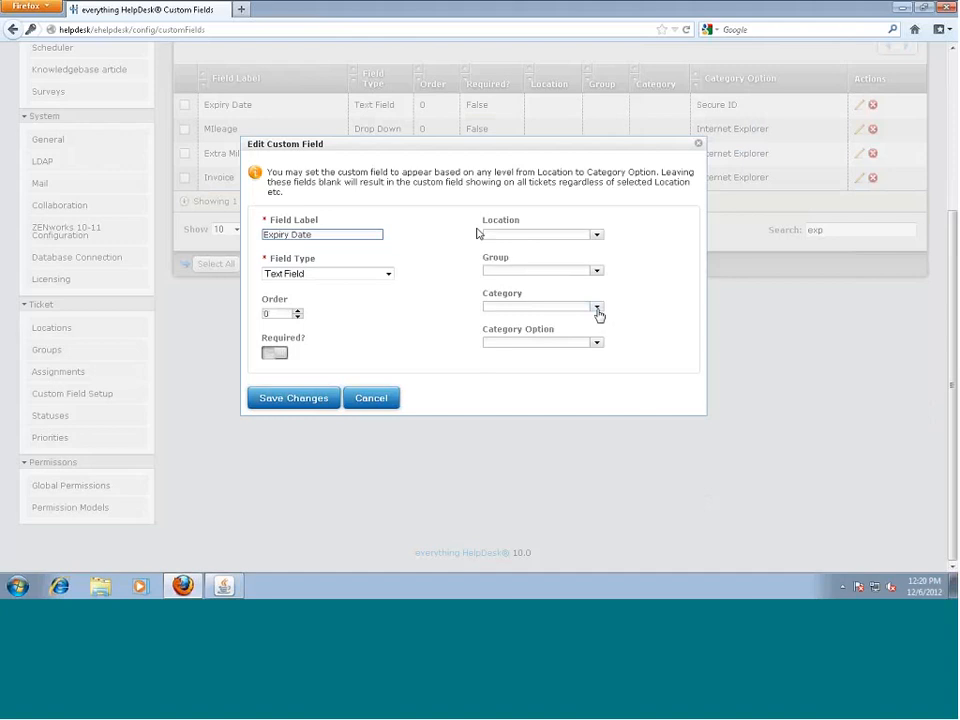
click(597, 312)
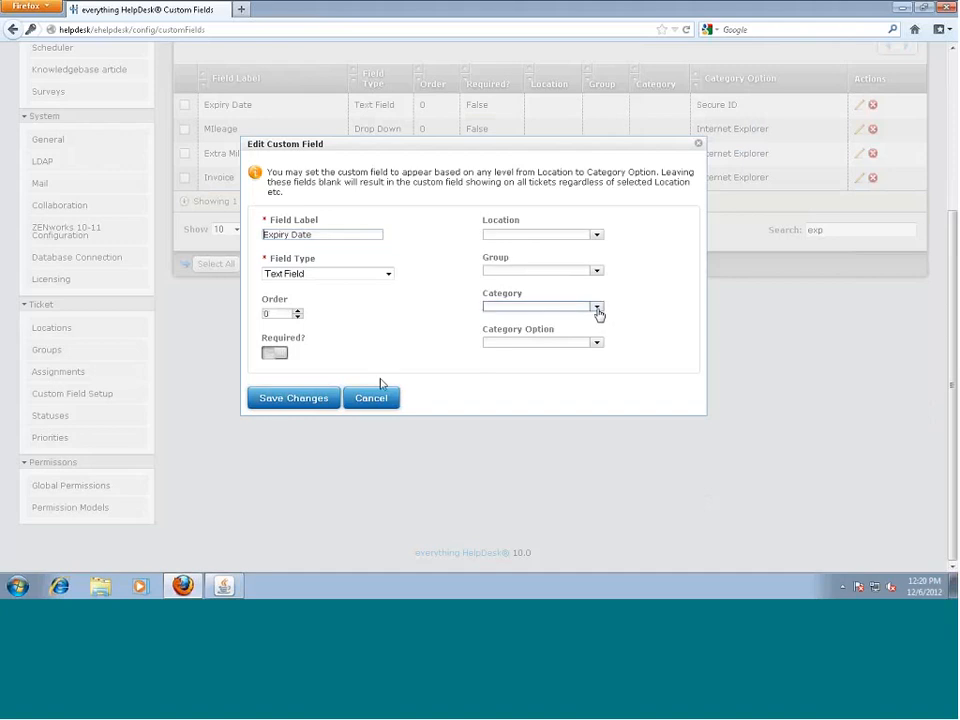
click(368, 400)
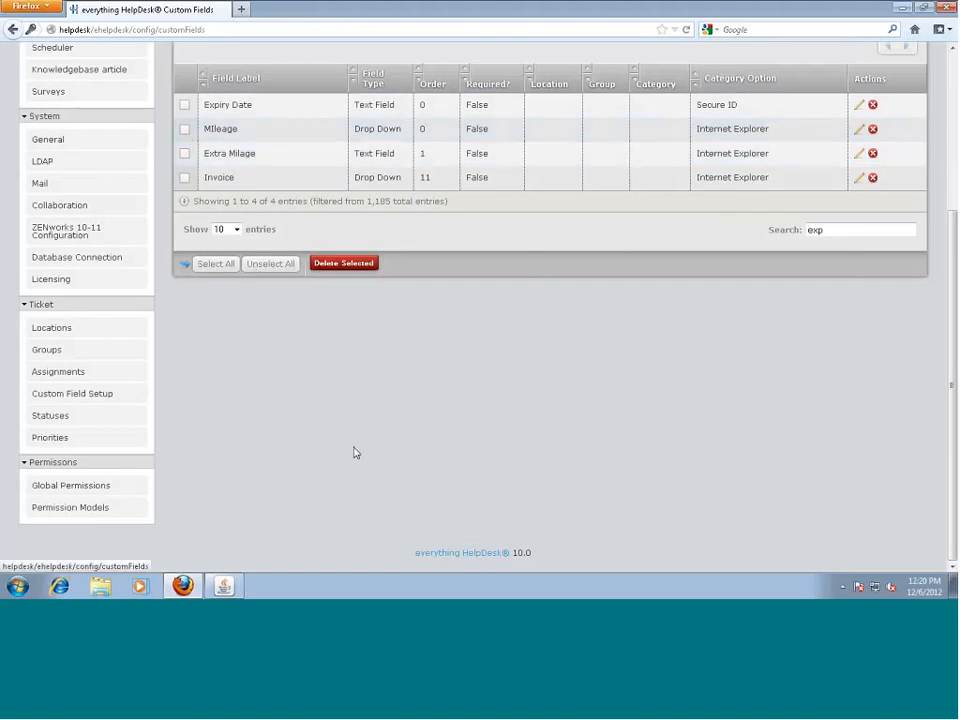
scroll(354, 453, up, 4)
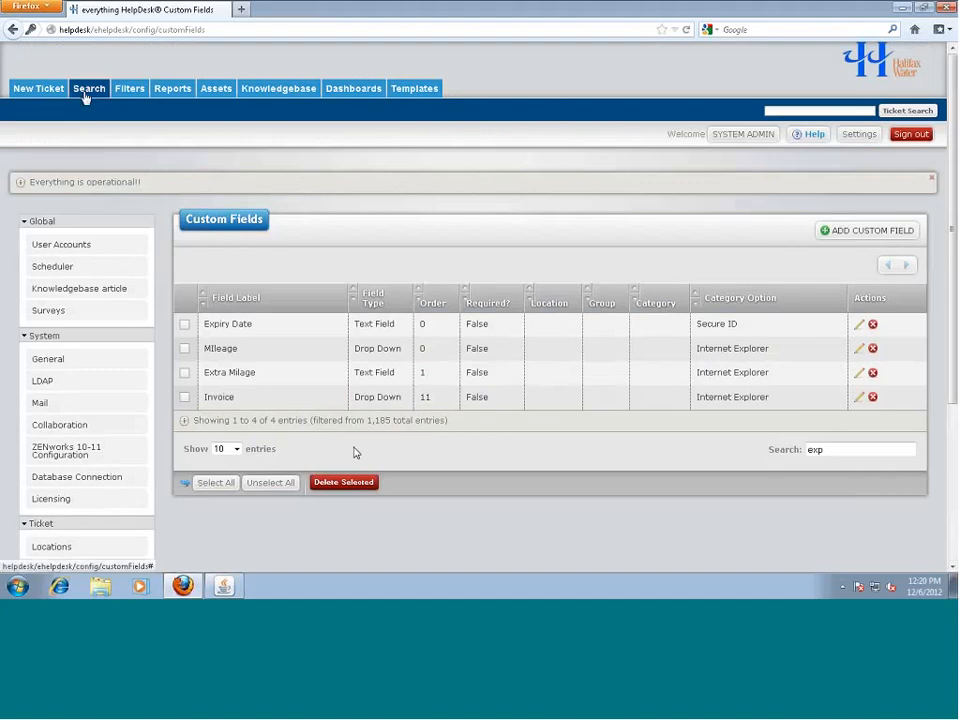
Start a new Information Technology ticket with location Cowie Hill Rd
click(36, 89)
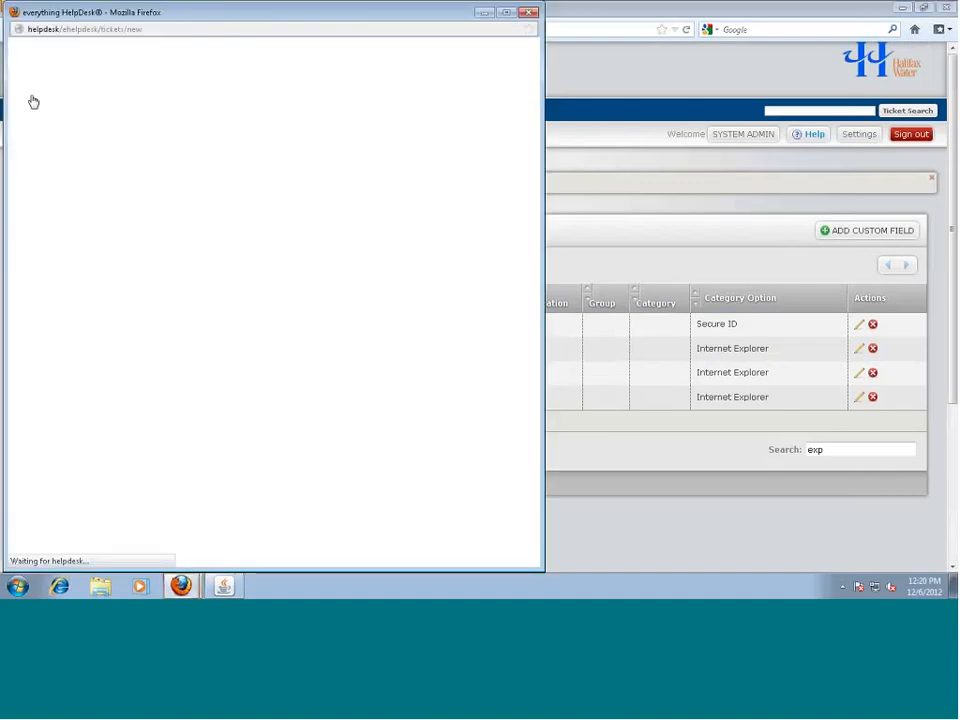
click(130, 88)
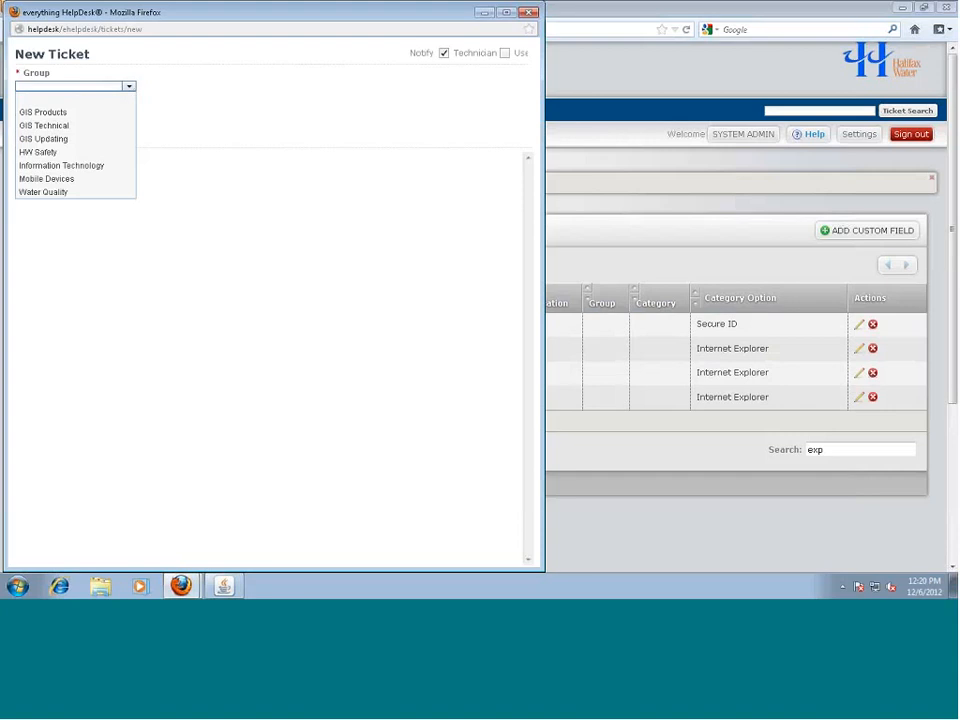
click(97, 168)
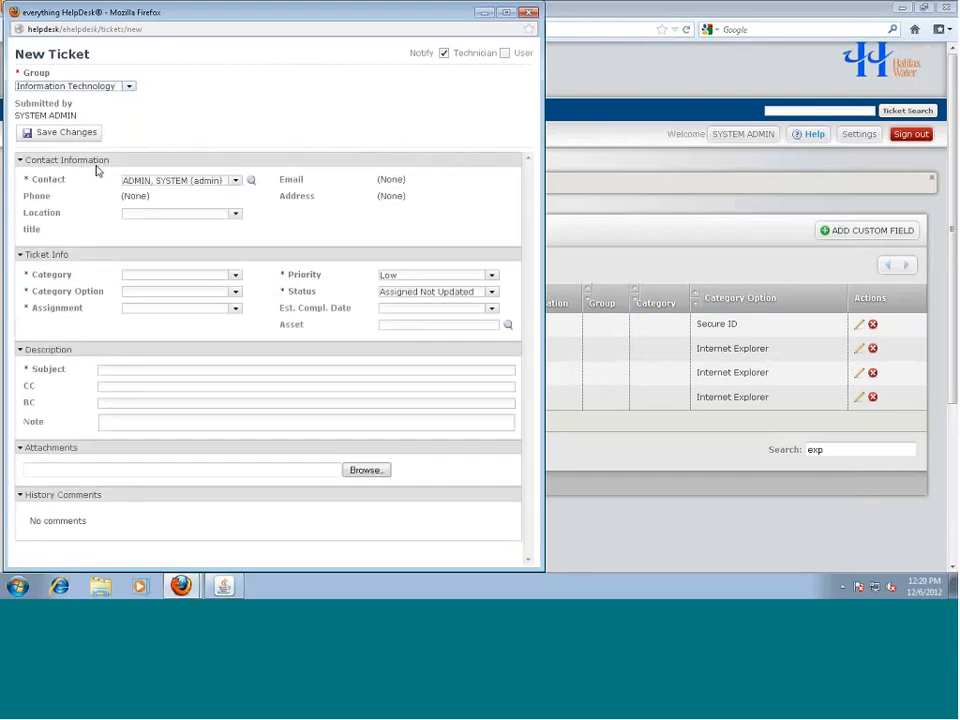
click(229, 214)
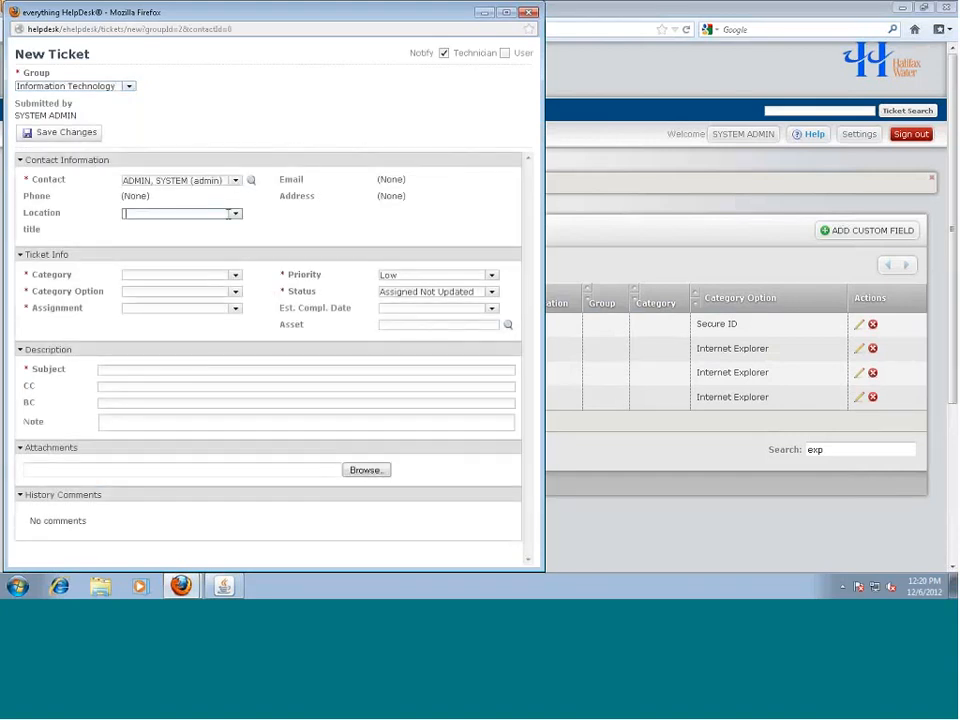
text(co)
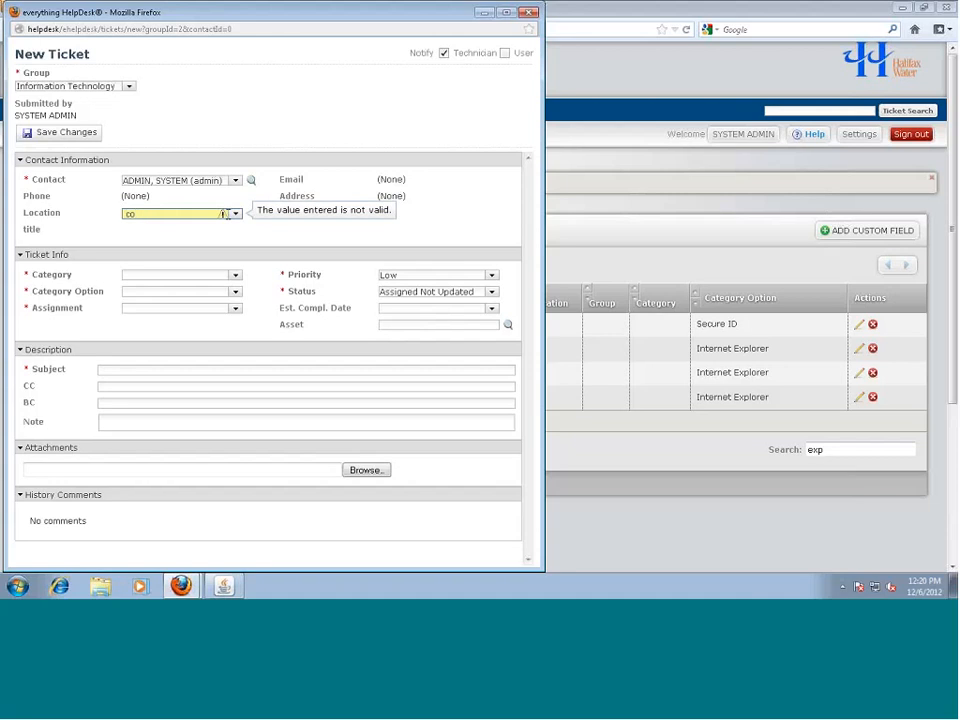
key(BackSpace)
click(237, 217)
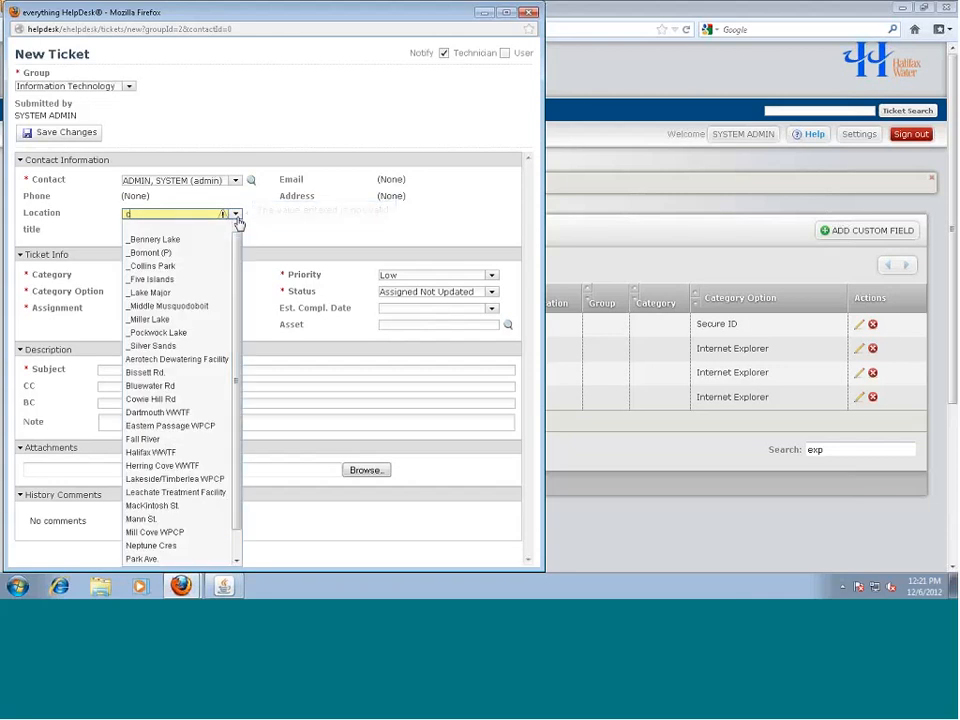
click(166, 400)
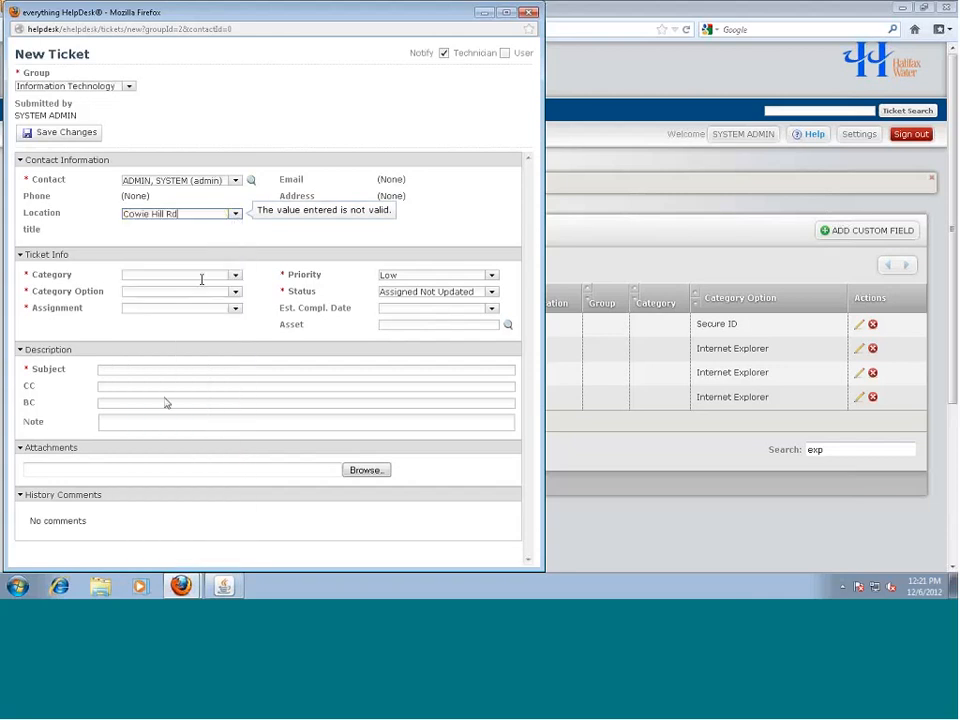
Set the ticket category to Users with the Secure ID option
click(236, 276)
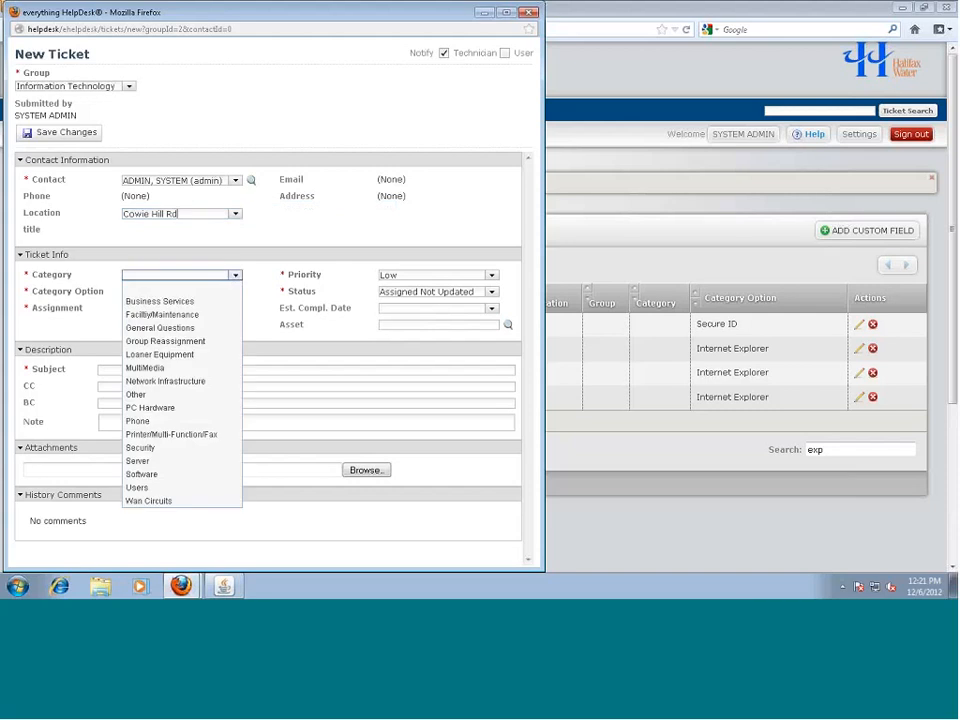
click(158, 488)
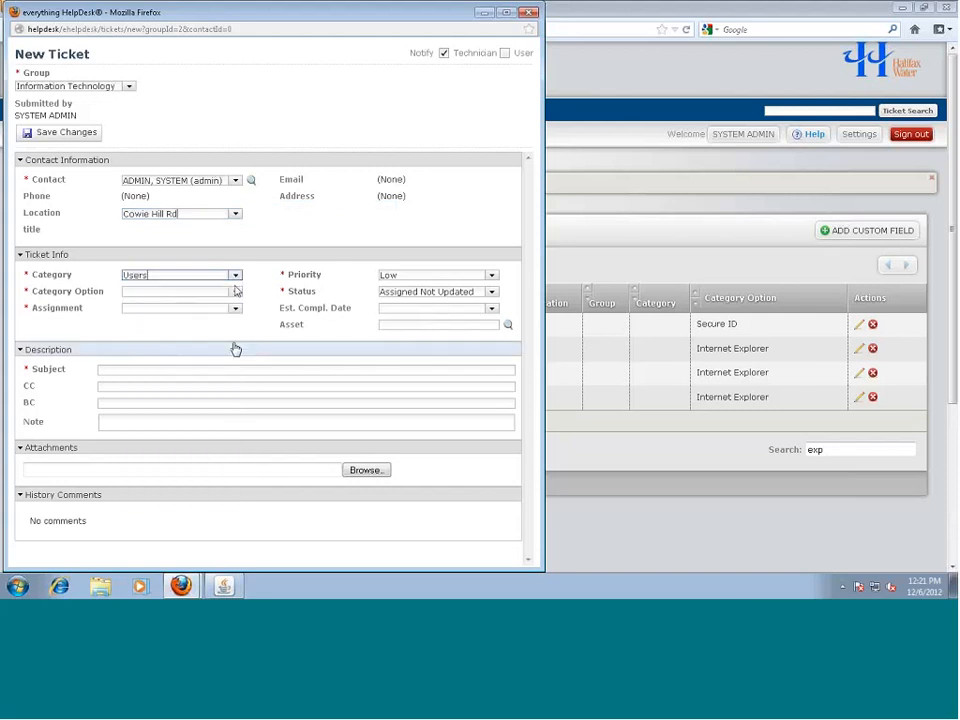
click(236, 293)
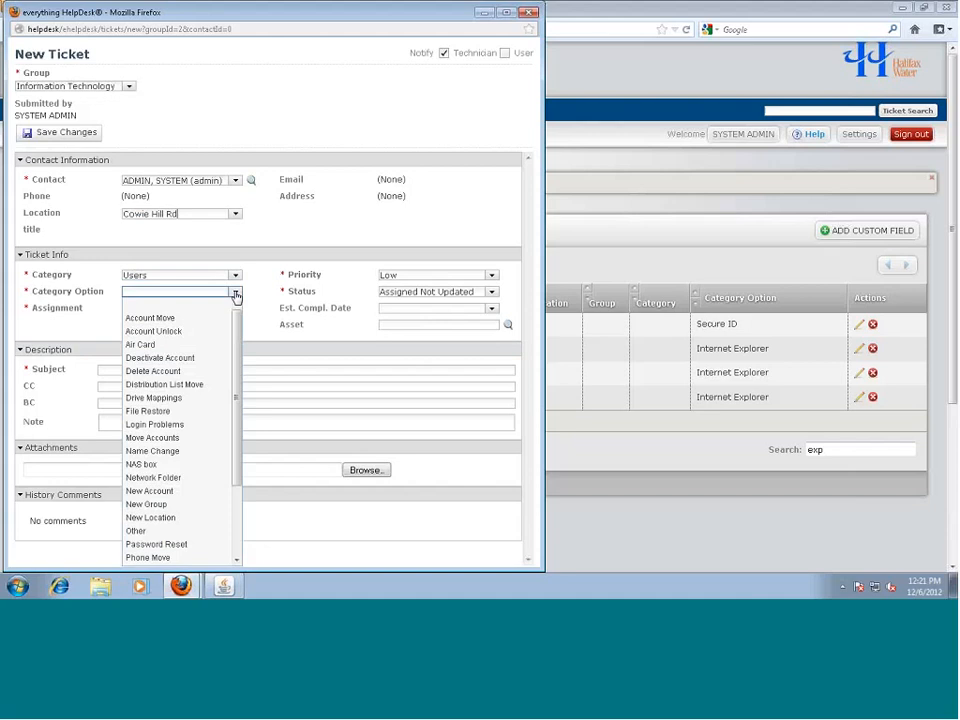
scroll(193, 508, down, 2)
click(184, 519)
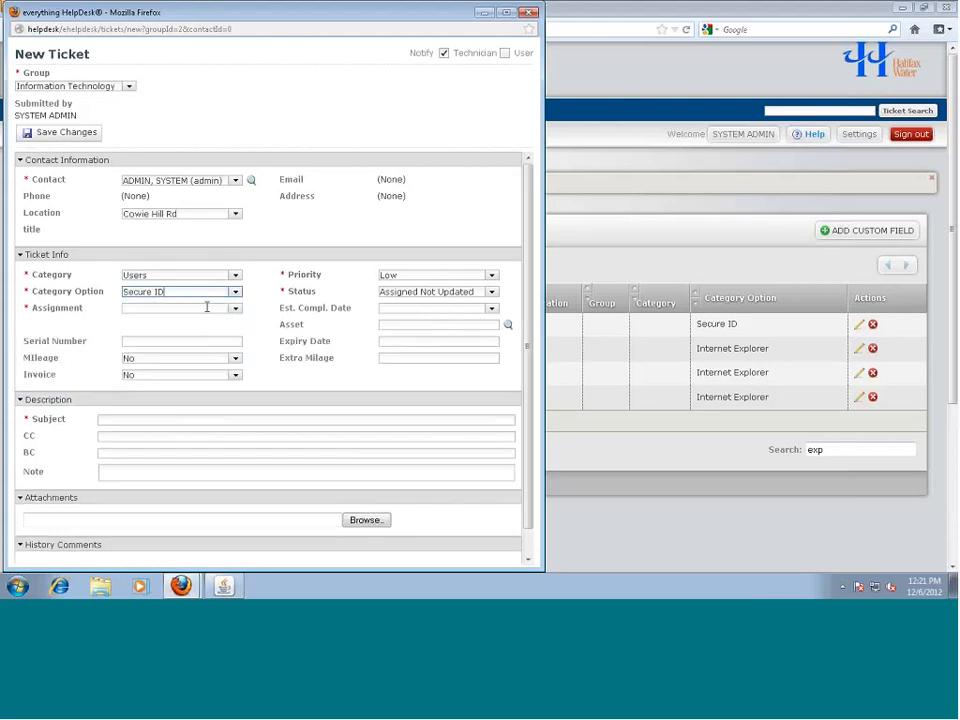
Enter expiry date 11/30/2012 and estimated completion date 11/1/2012
click(143, 339)
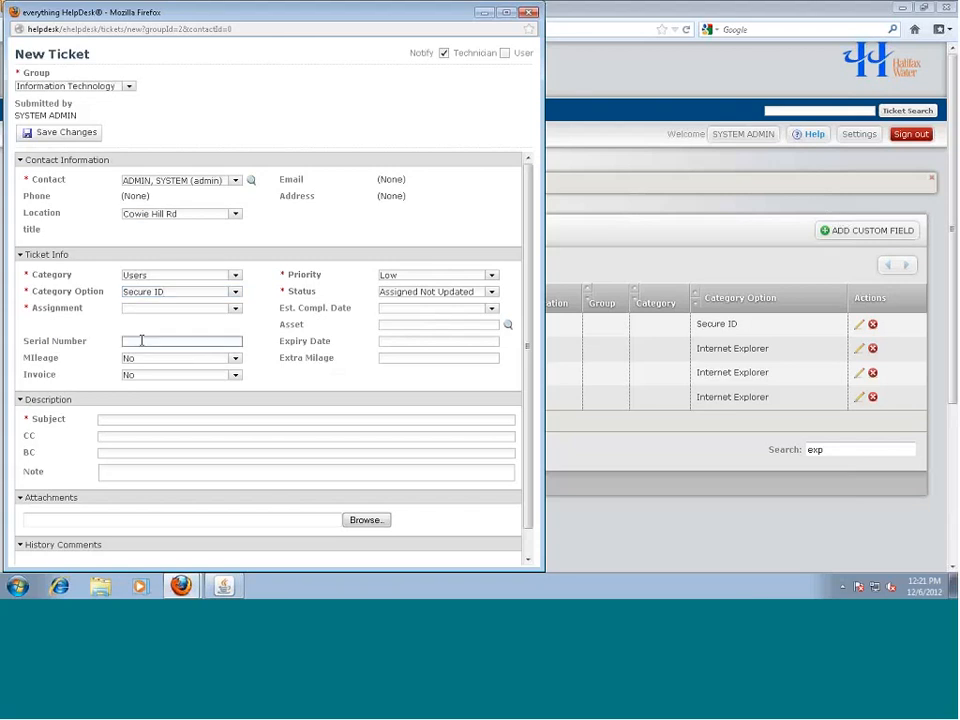
click(414, 342)
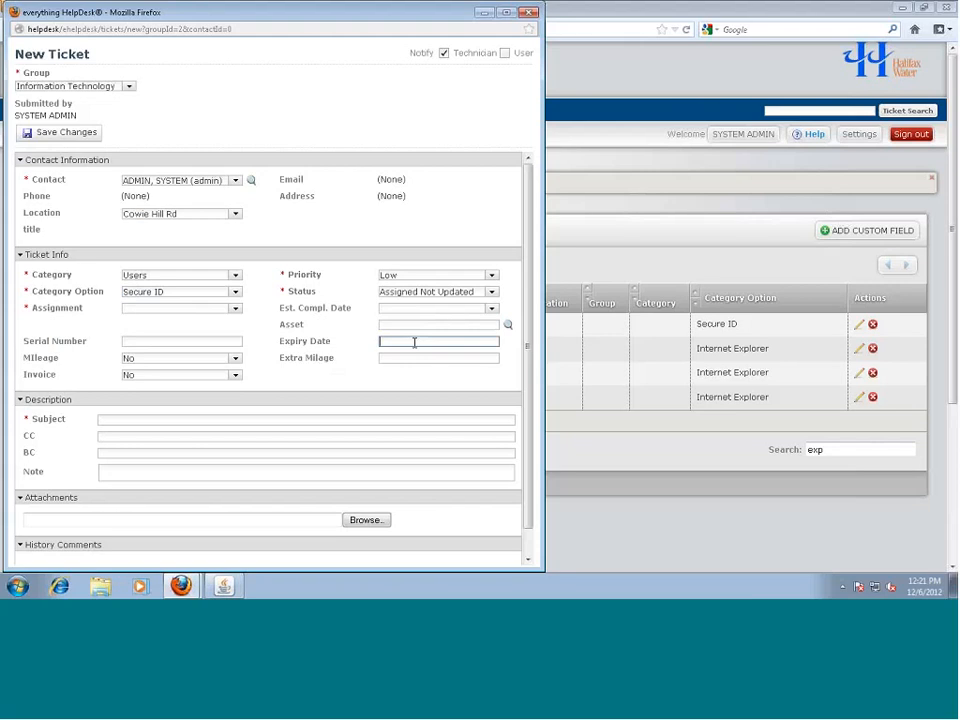
text(11/30/2012)
click(491, 309)
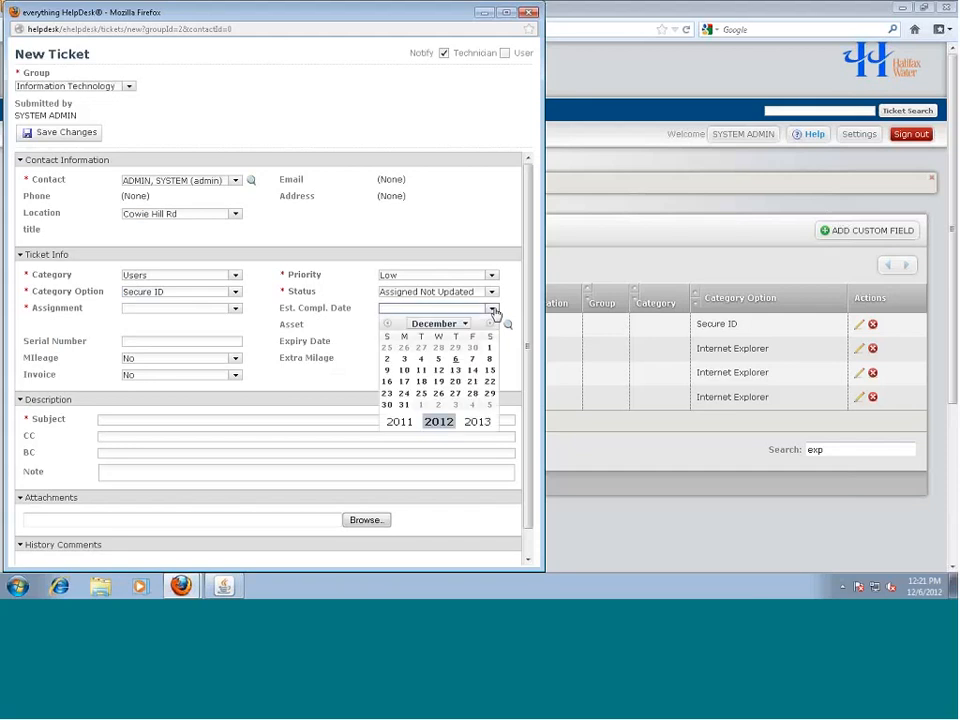
click(462, 307)
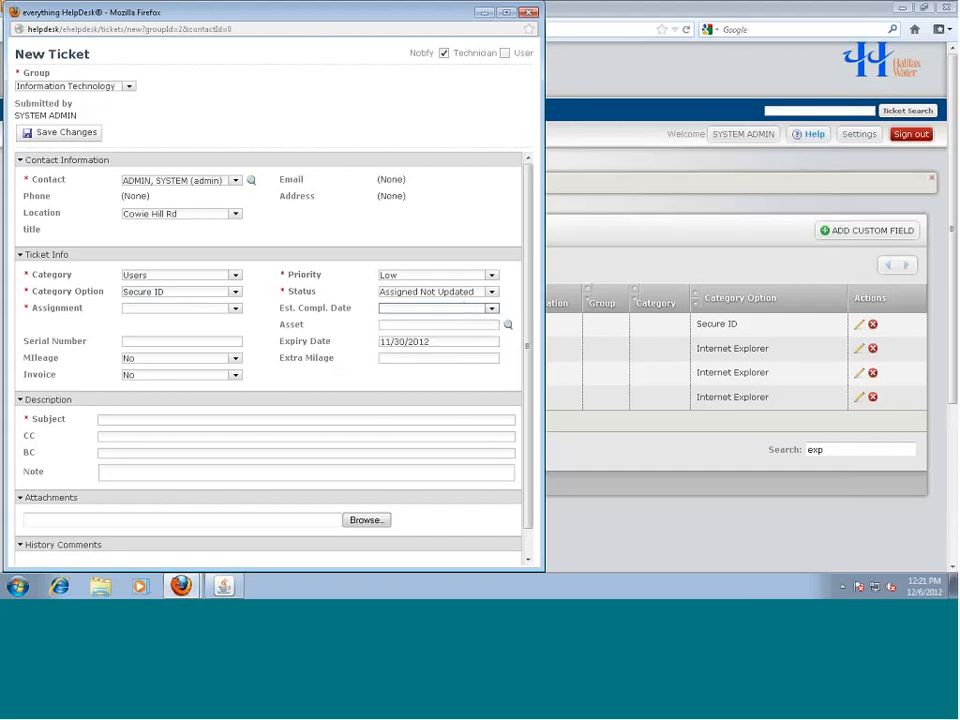
click(397, 309)
click(397, 309)
text(11/30)
text(/2012)
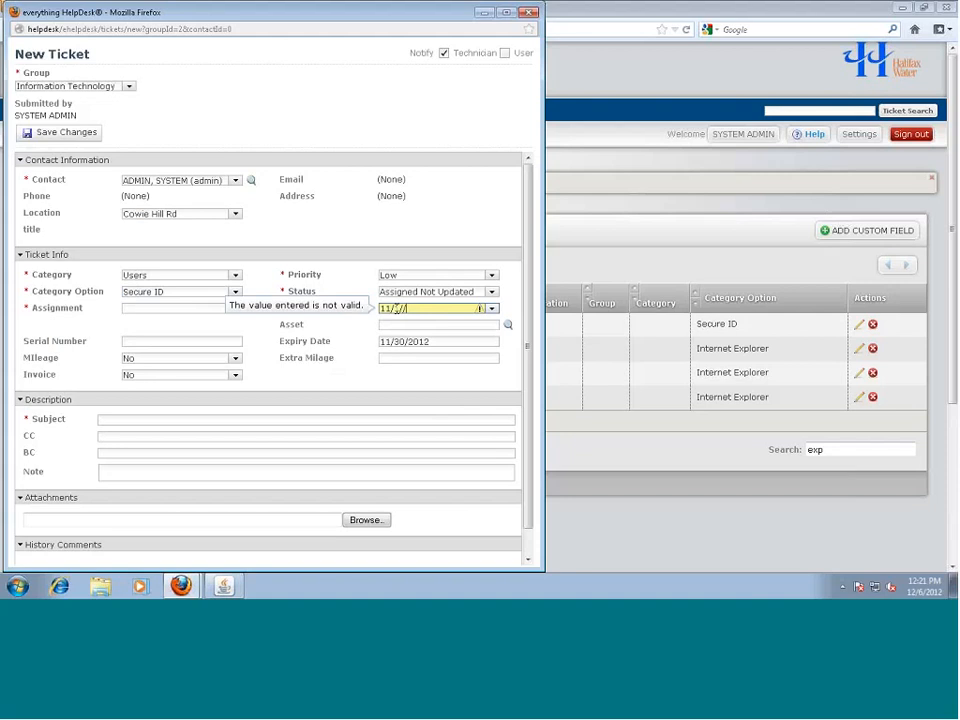
click(397, 309)
text(1)
click(410, 311)
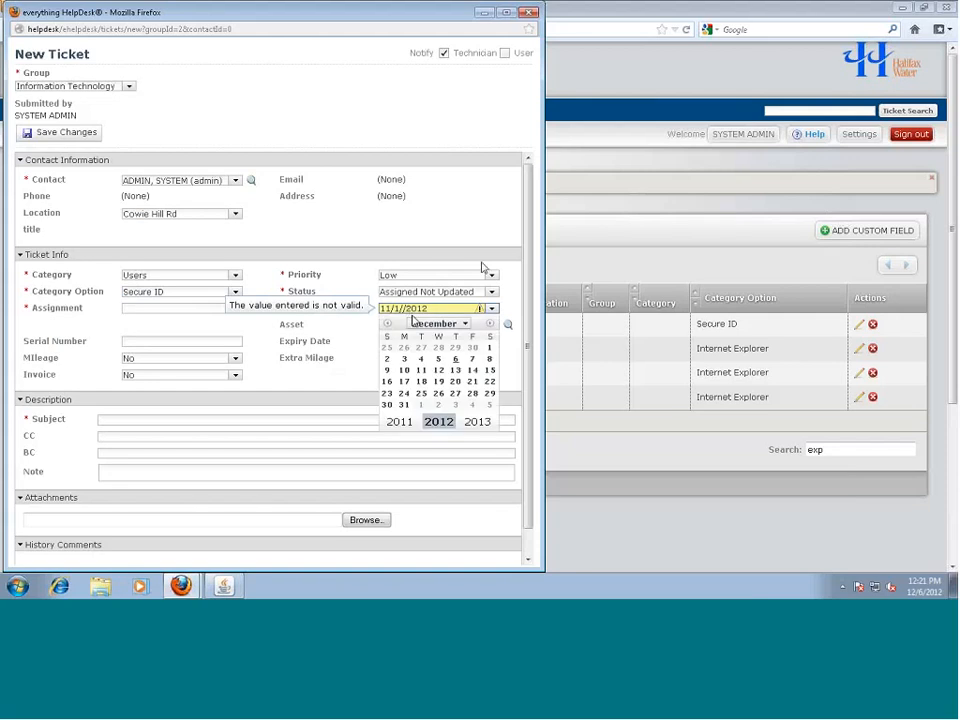
click(289, 400)
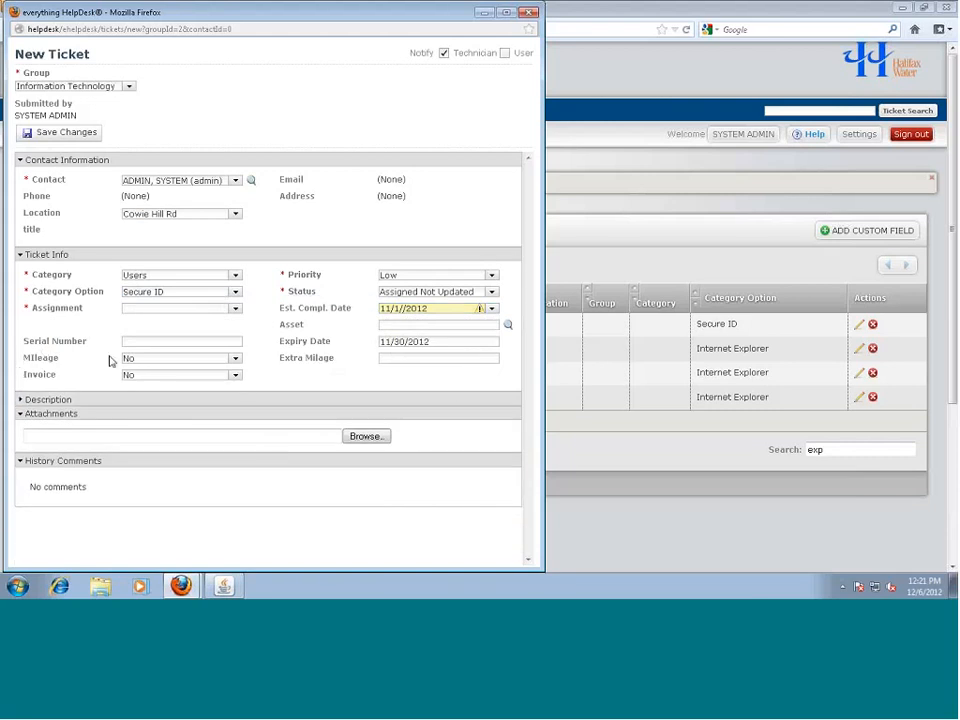
Leave Mileage and Invoice set to No and nudge the ticket window down
click(235, 358)
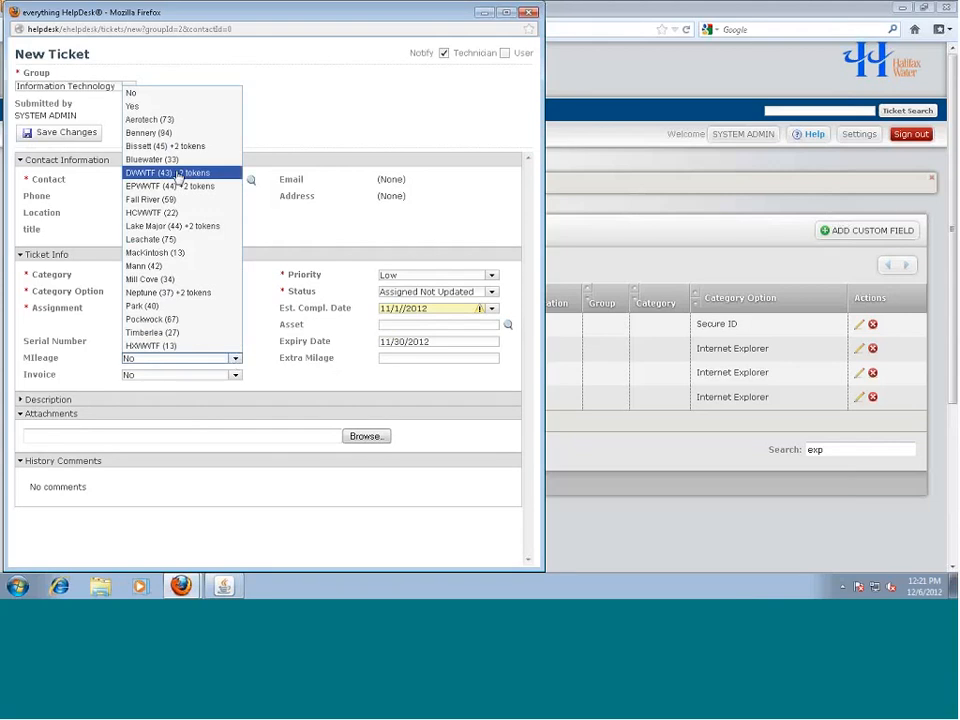
click(263, 364)
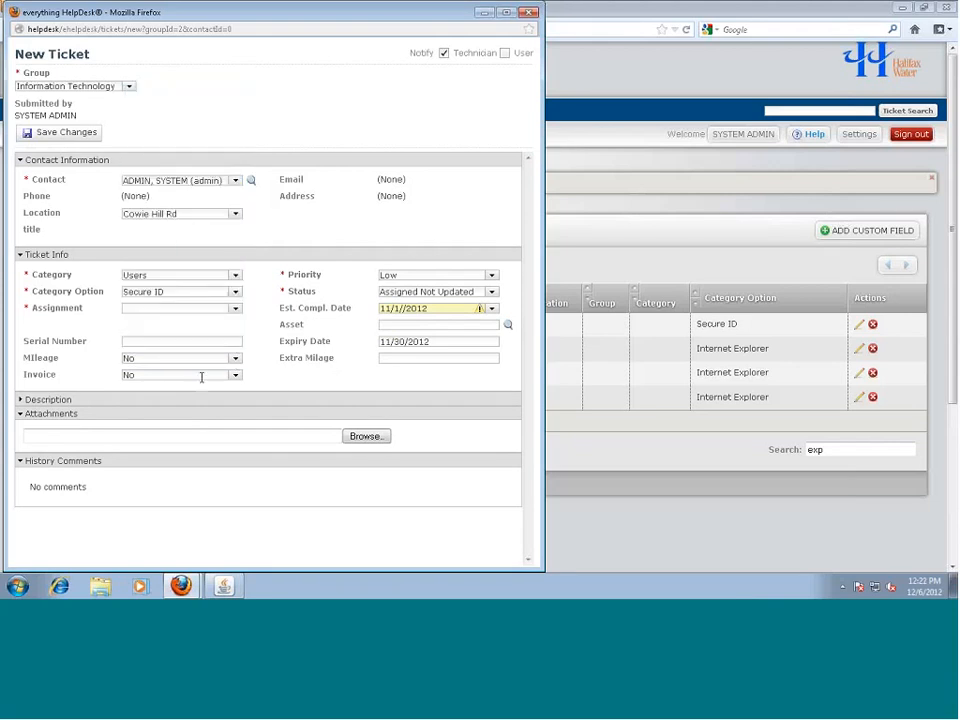
click(235, 375)
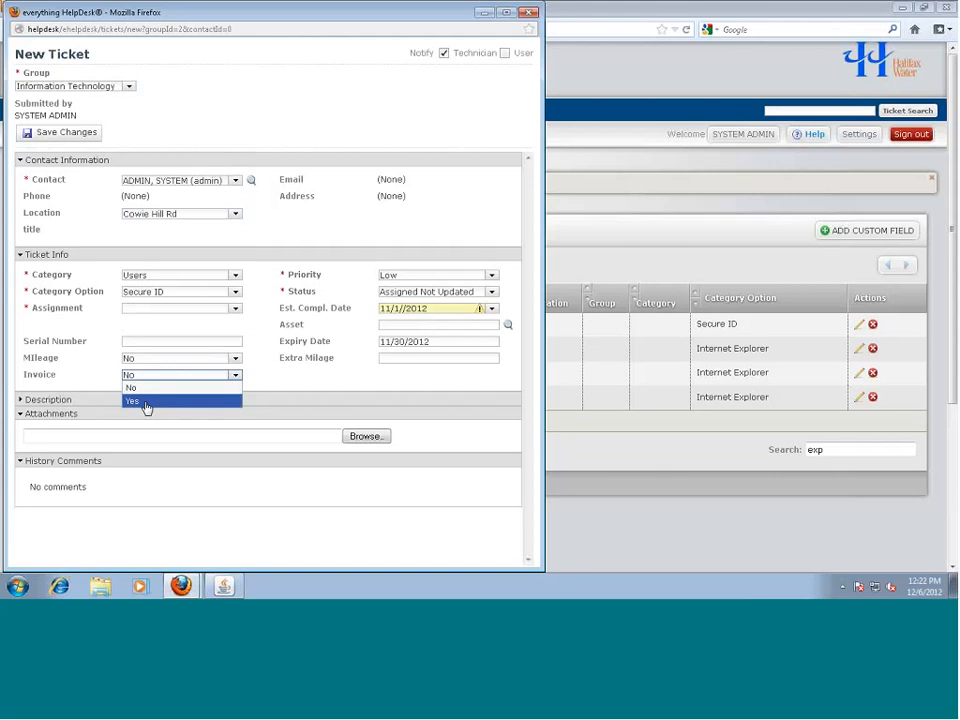
click(264, 378)
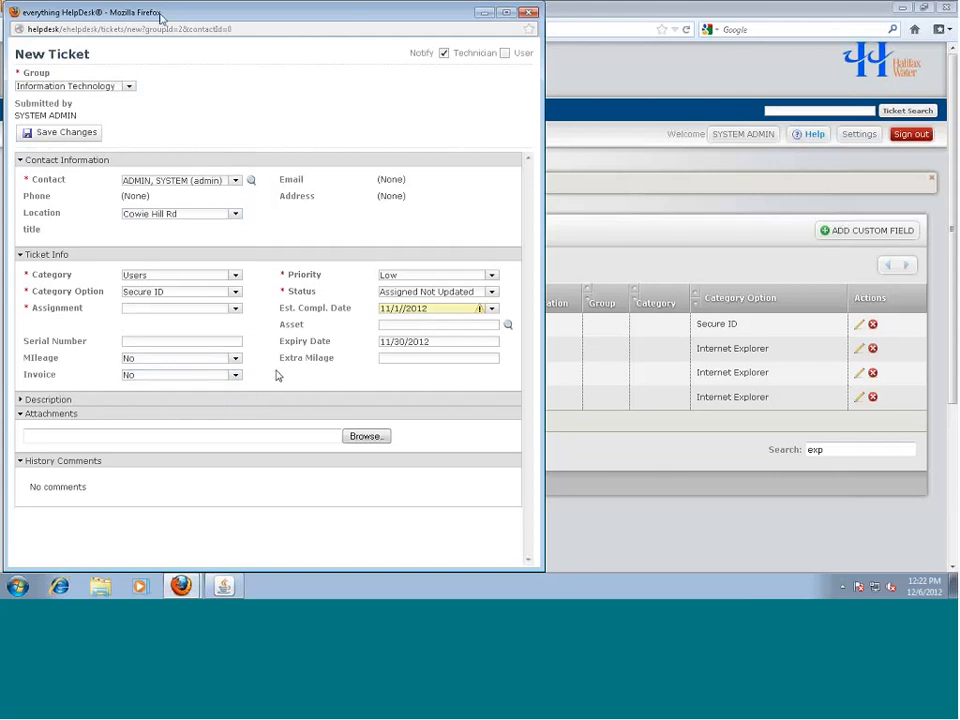
drag(432, 12, 439, 59)
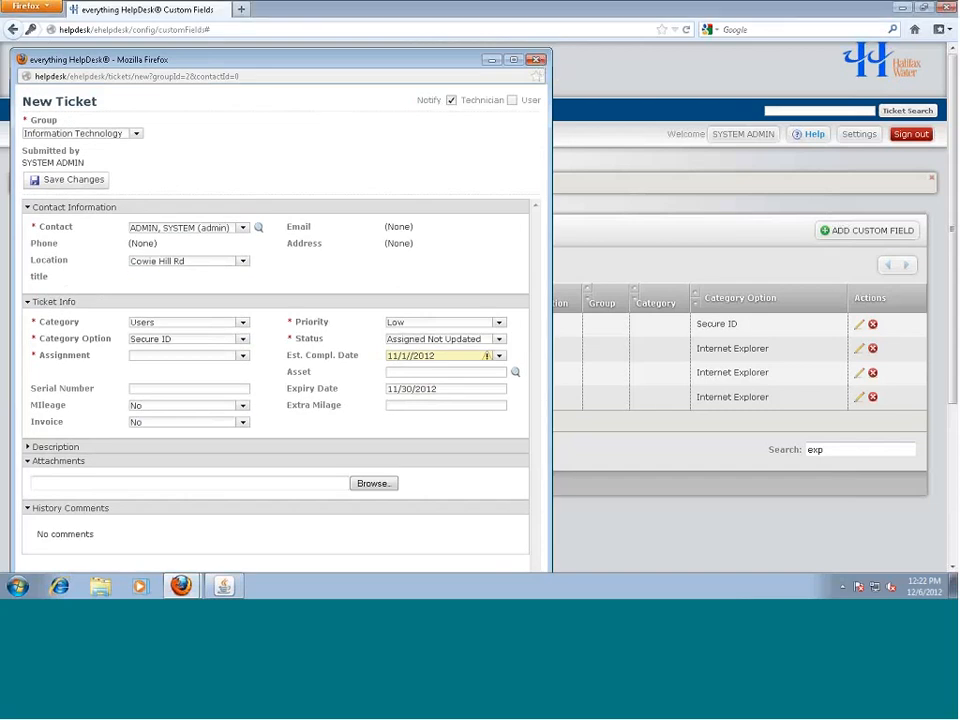
Discard the new ticket, sign out, and sign in with the demo account
click(537, 61)
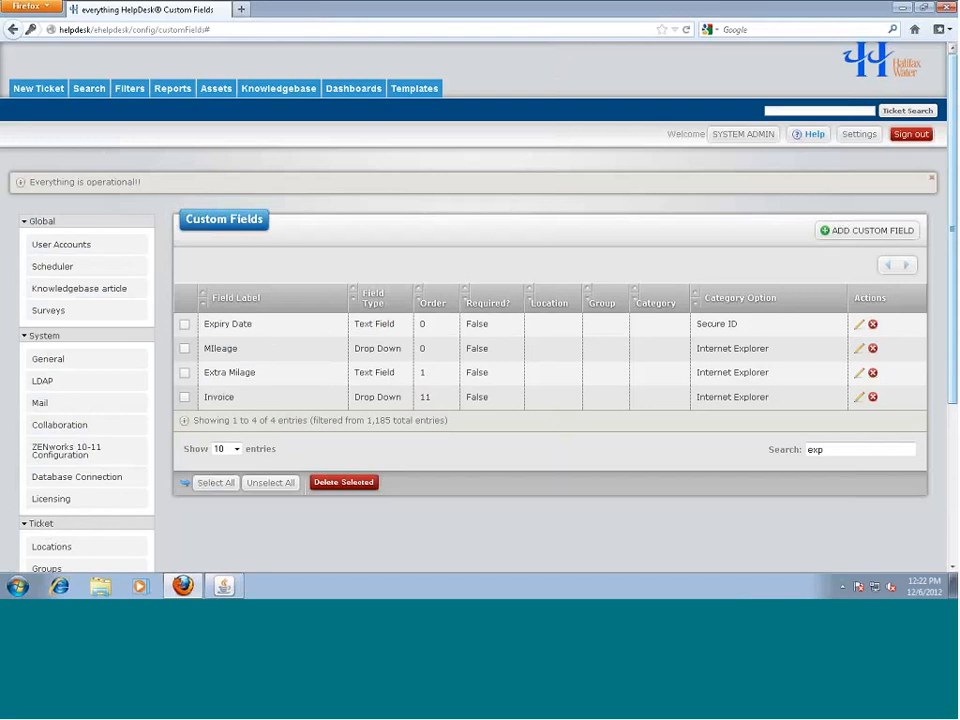
click(910, 134)
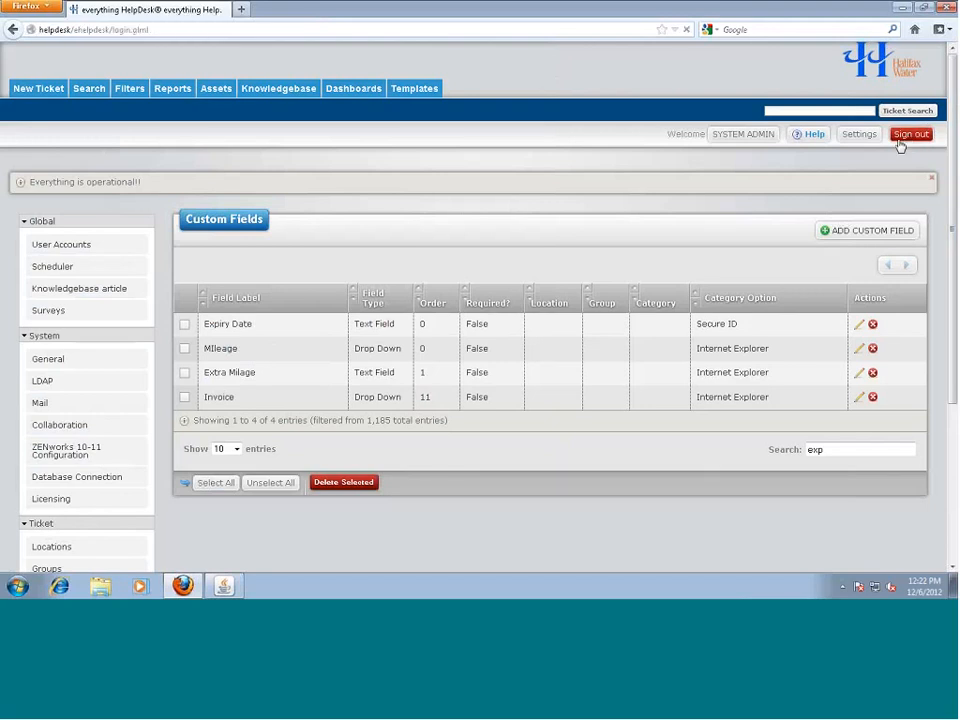
click(463, 260)
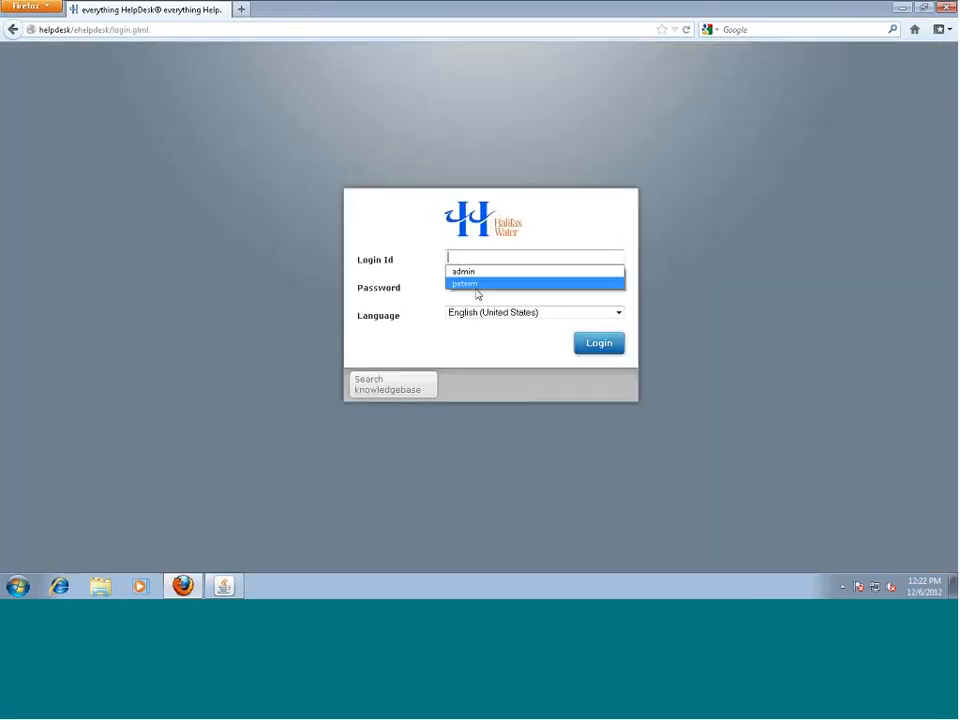
click(469, 256)
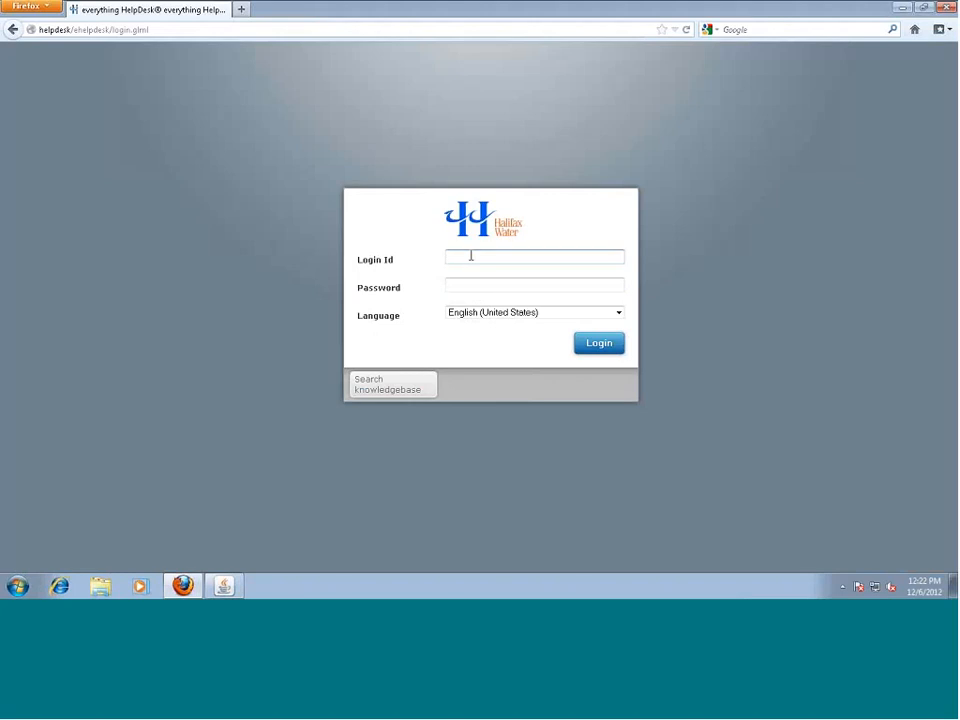
text(hddemo)
key(Tab)
text(hddemo1)
key(Return)
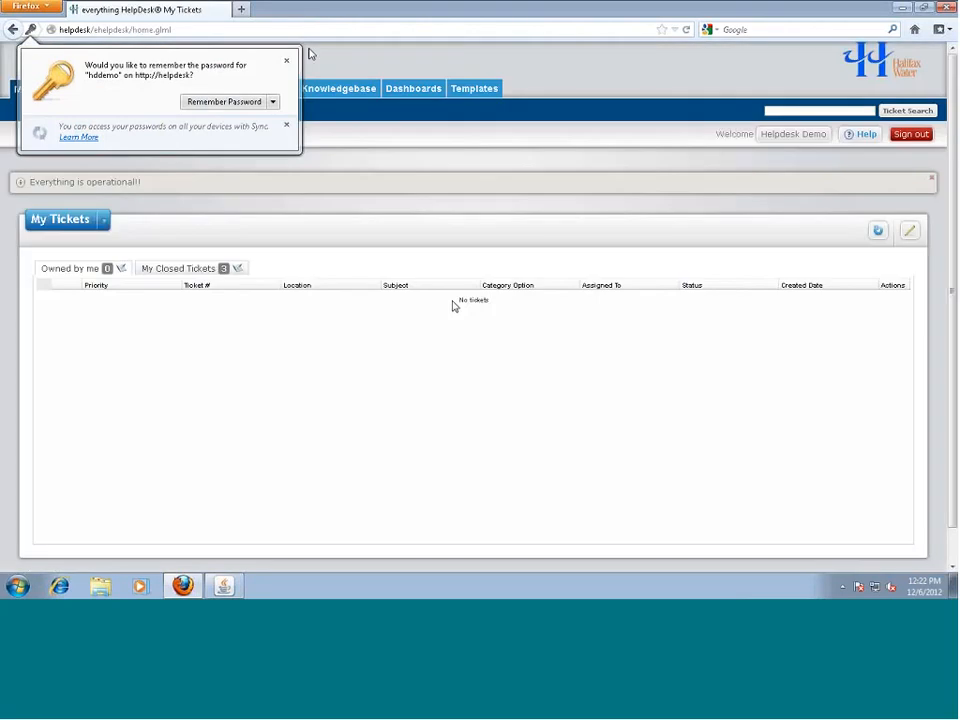
click(287, 61)
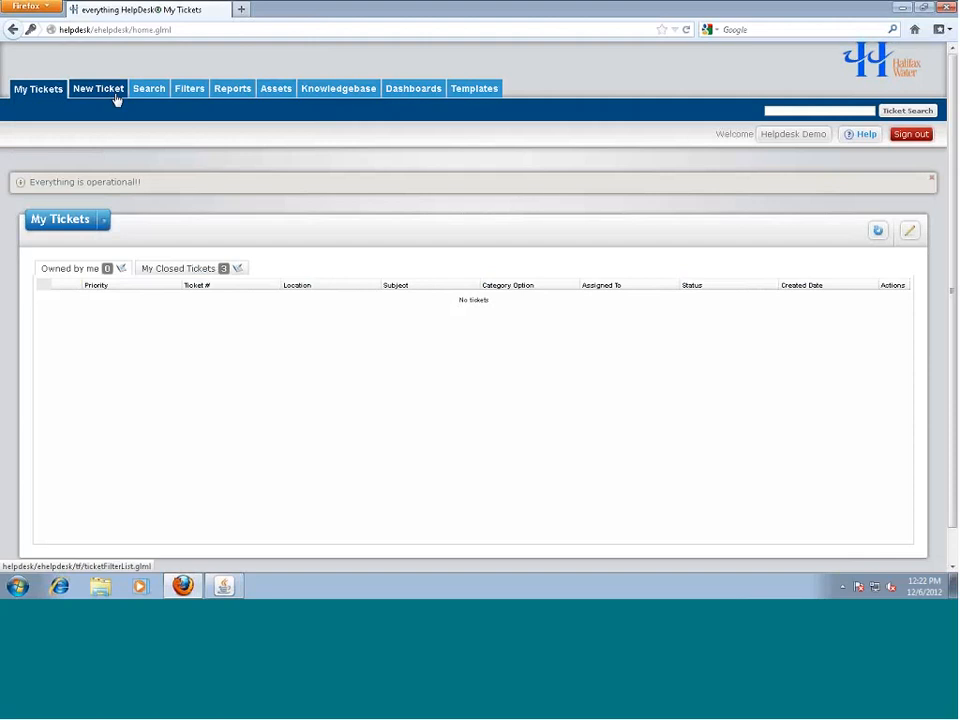
Sign out and sign in as another technician, declining to save the password
click(906, 134)
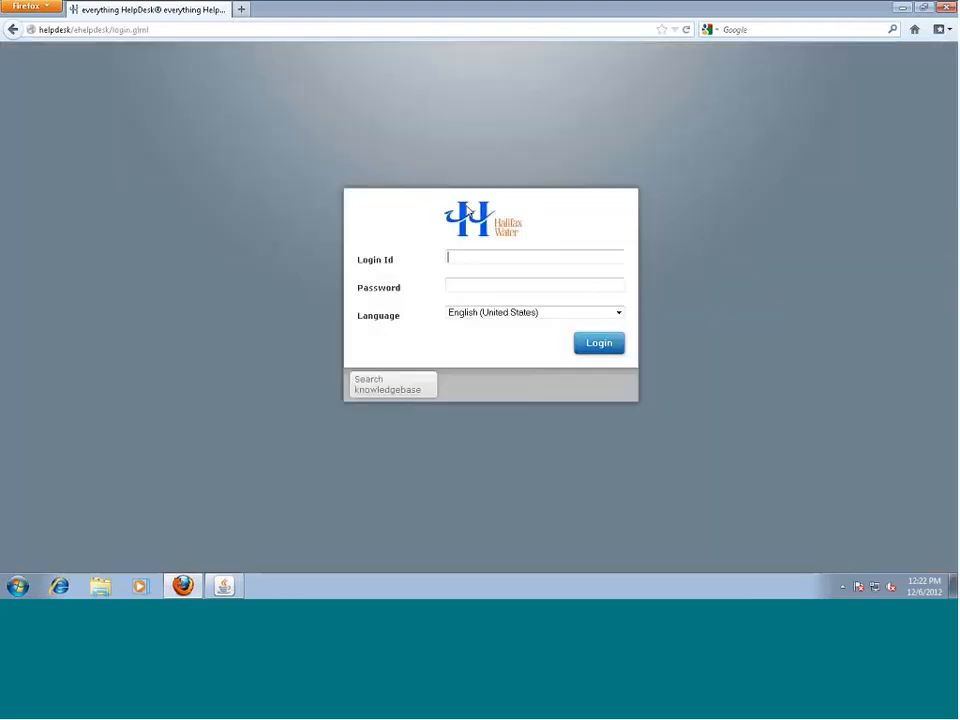
text(peterm)
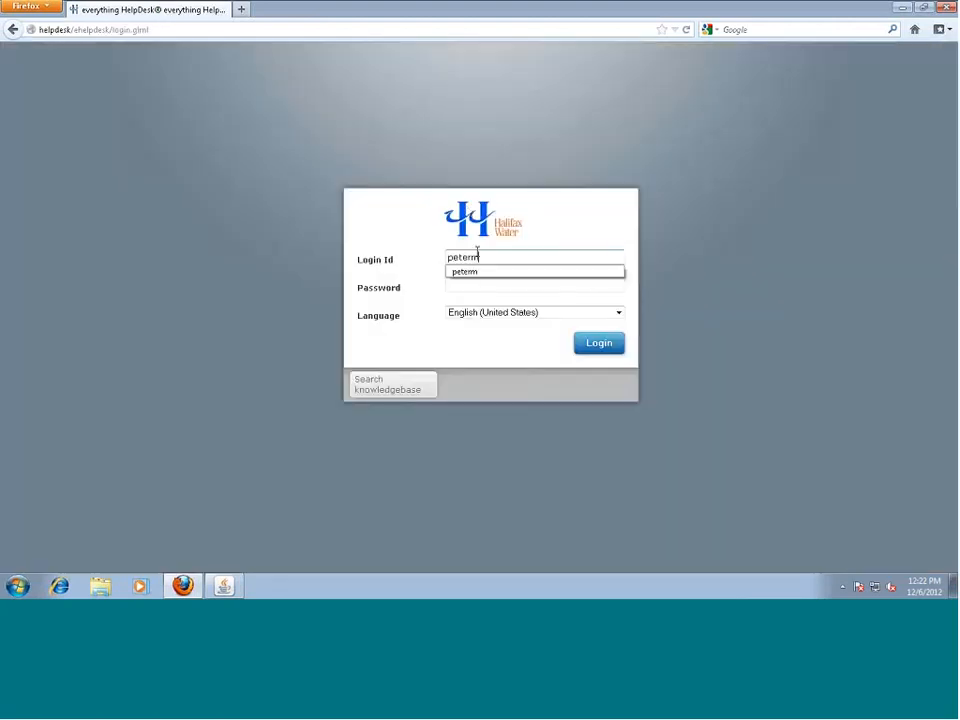
key(Tab)
text(•••••••••)
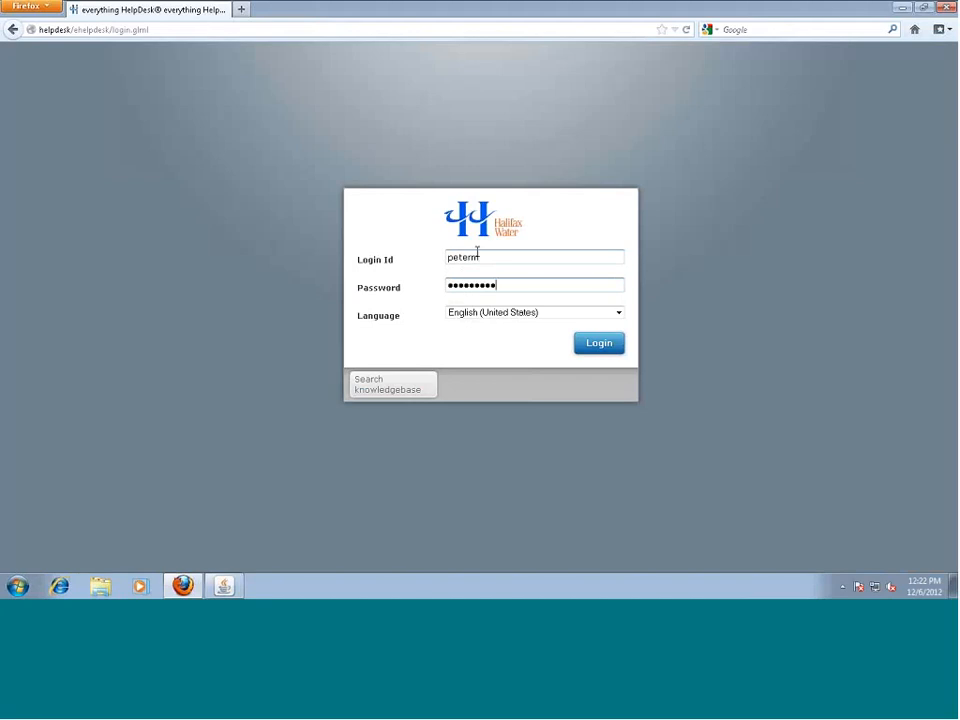
key(Return)
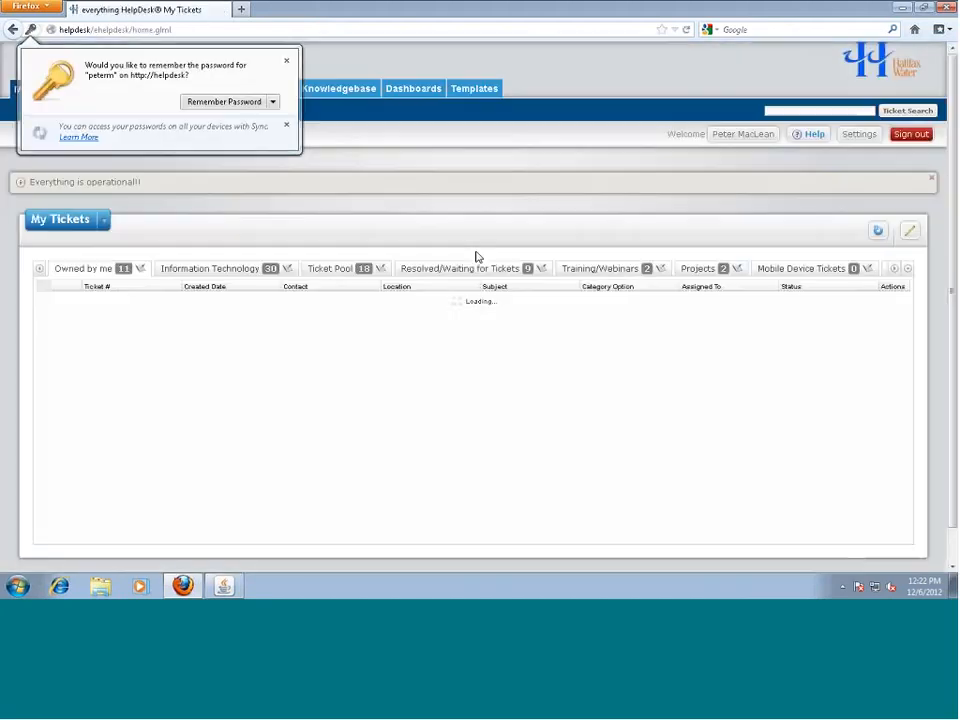
click(286, 61)
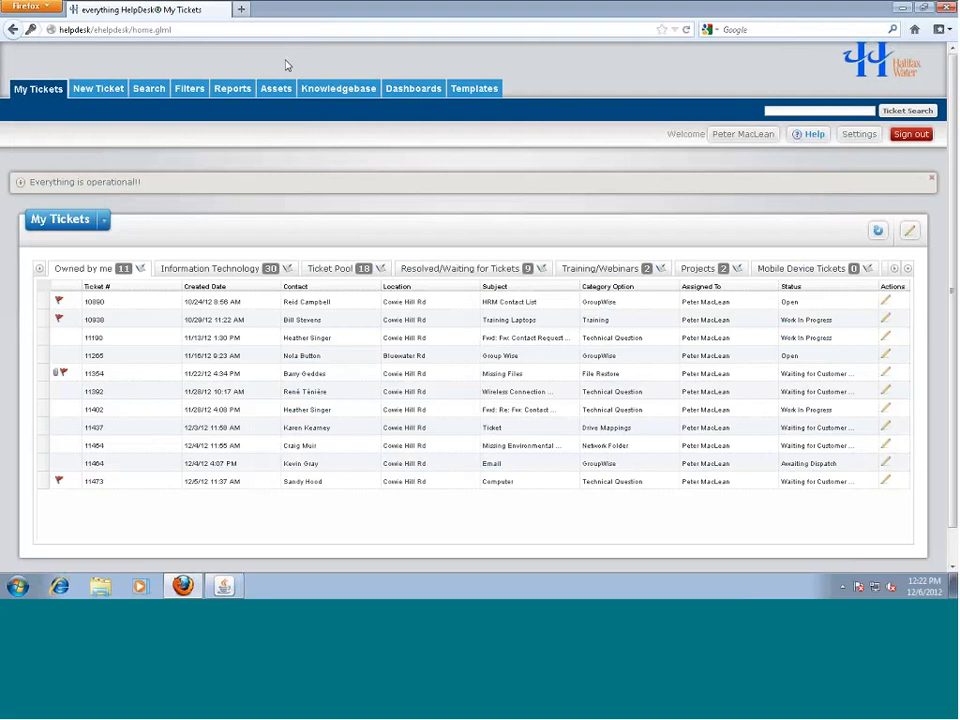
Open and apply the Monthly Invoices filter, allowing pop-ups from the help desk site
click(188, 90)
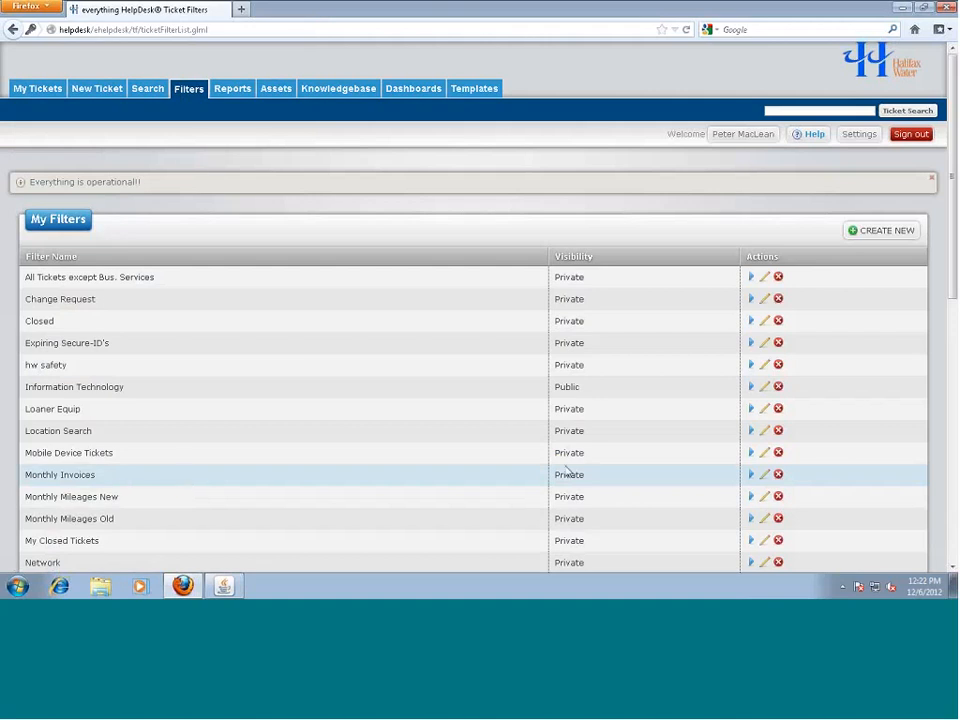
click(764, 479)
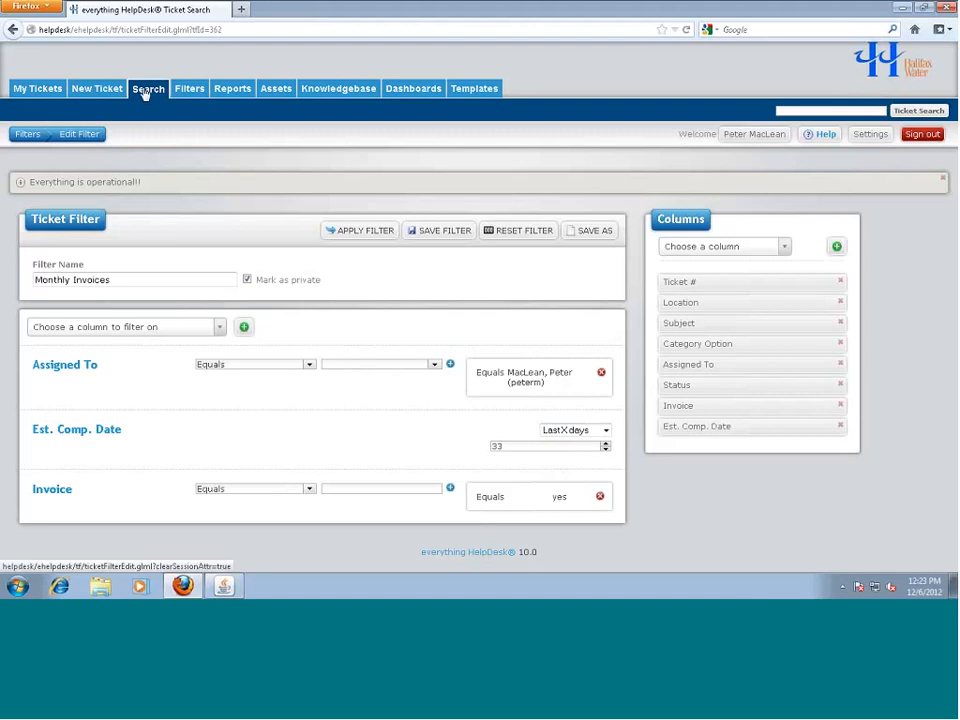
click(355, 234)
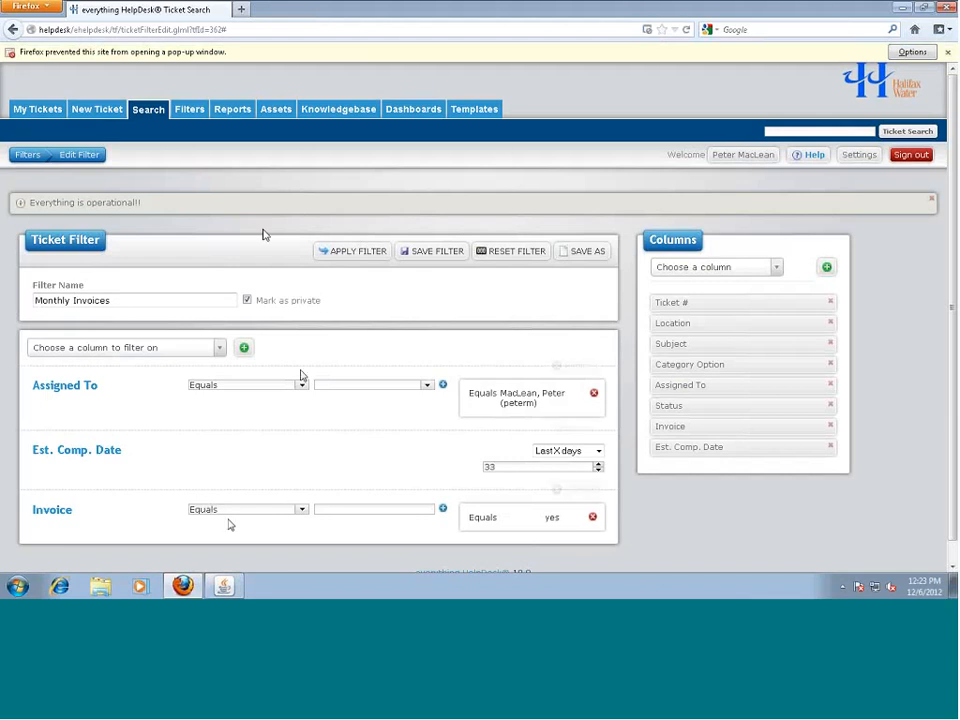
click(911, 51)
click(820, 71)
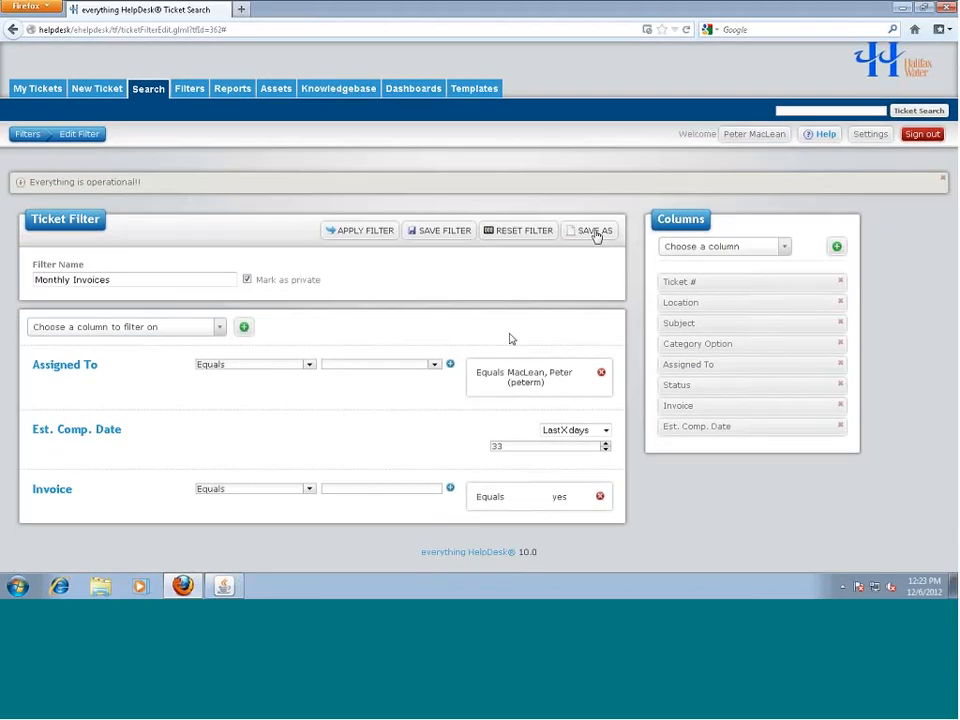
click(375, 238)
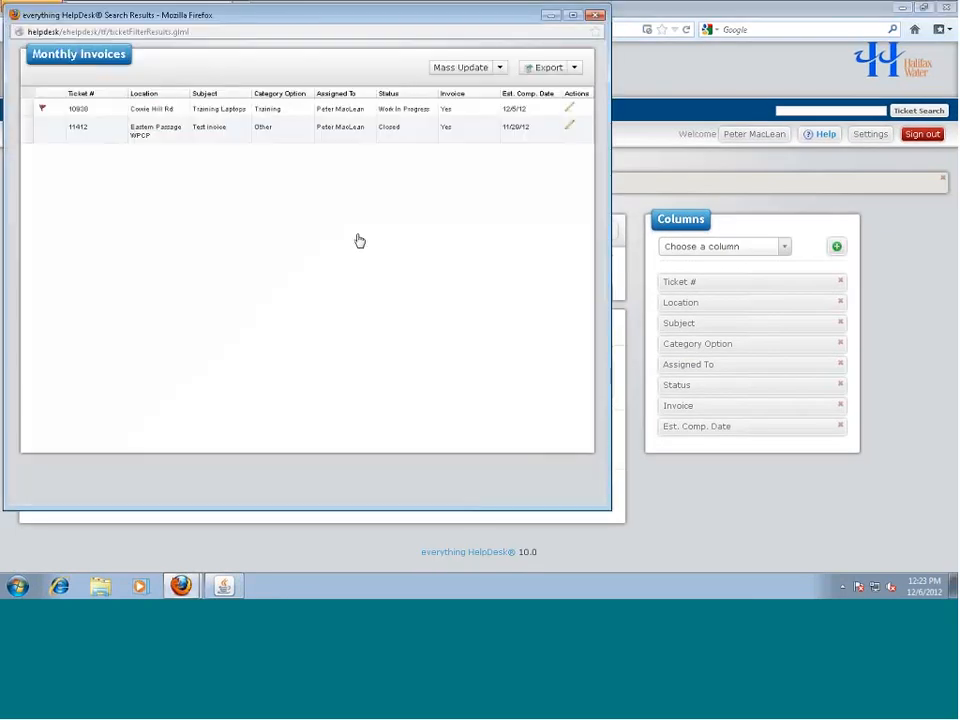
click(200, 140)
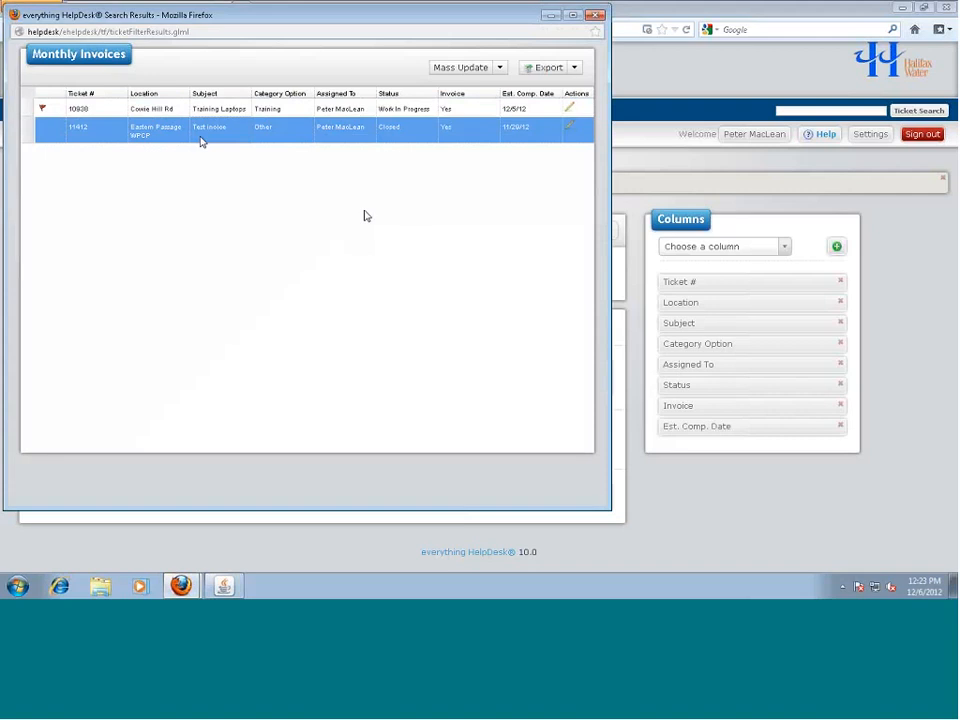
click(145, 112)
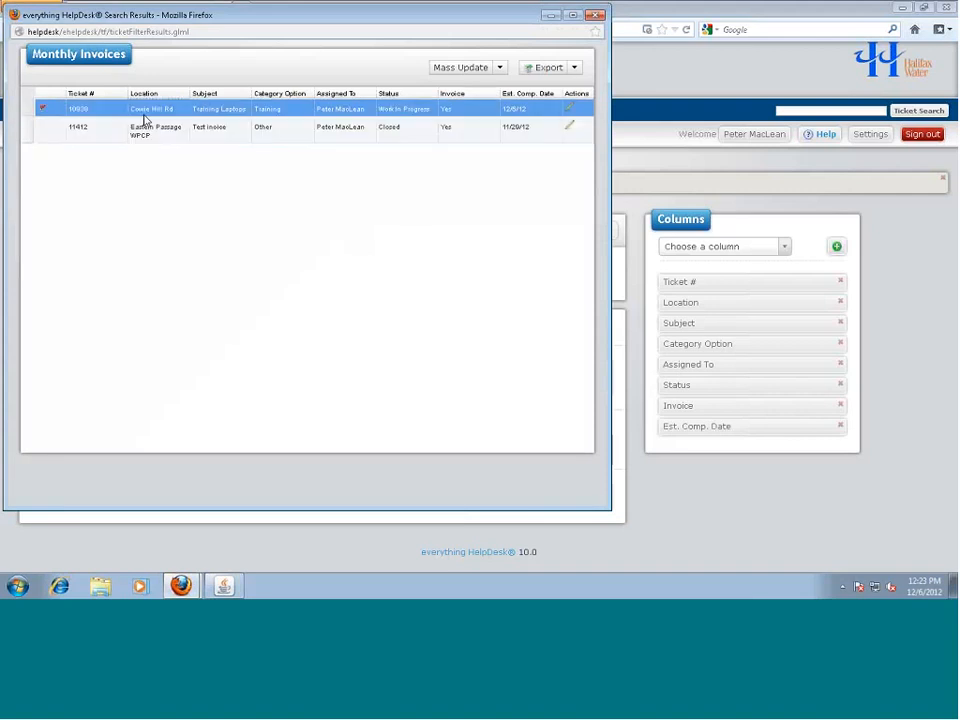
double_click(145, 114)
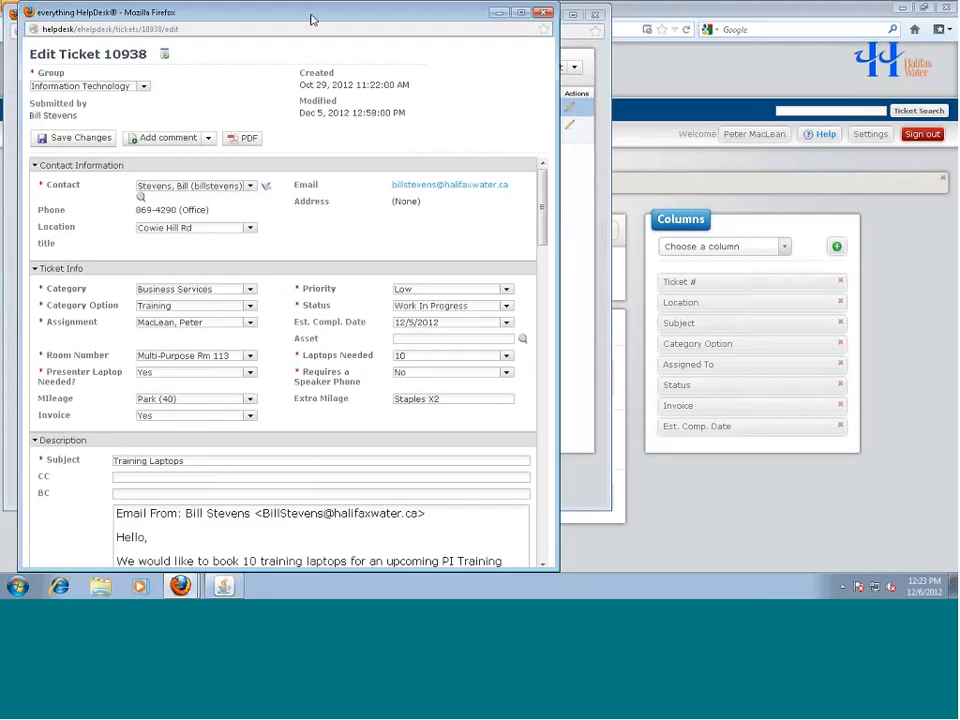
drag(312, 20, 323, 67)
click(555, 59)
click(596, 16)
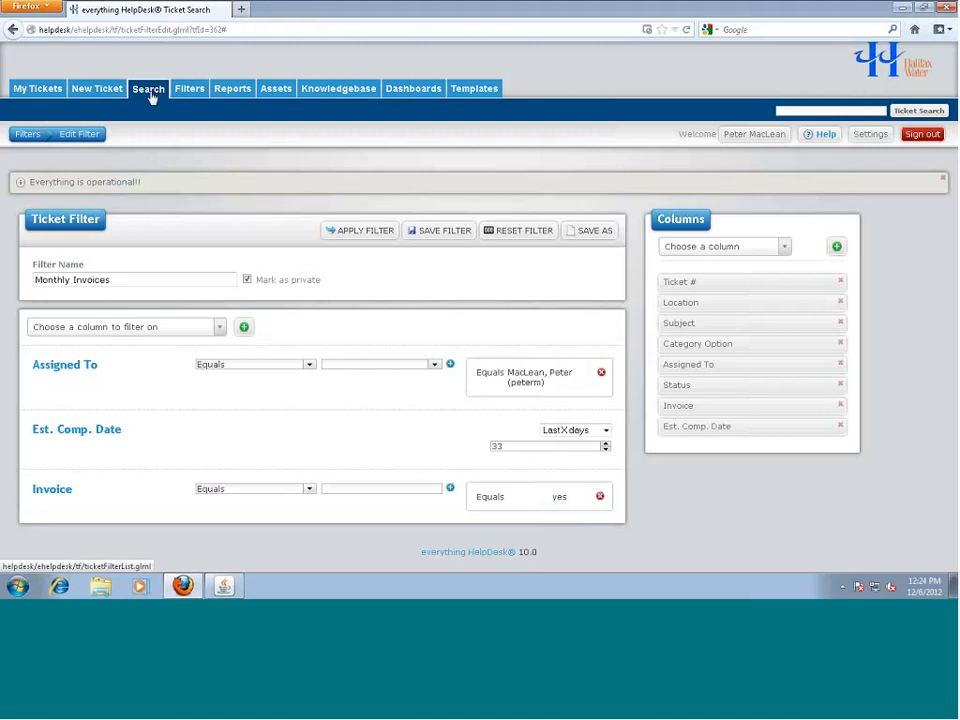
View the Monthly Mileages New filter, then go back and scroll through My Filters
click(184, 90)
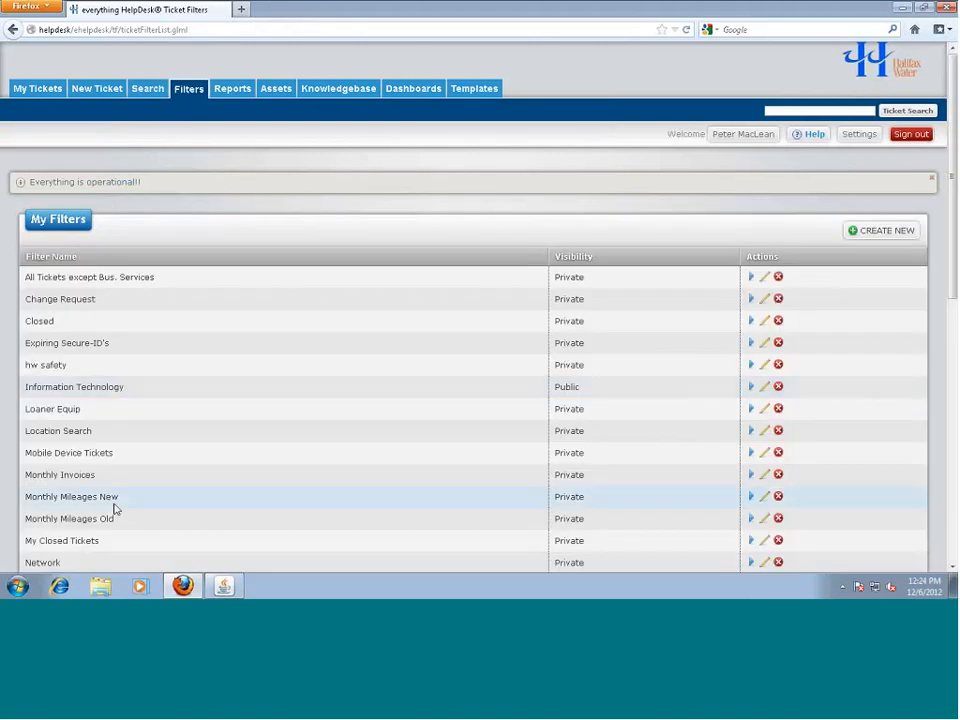
click(766, 498)
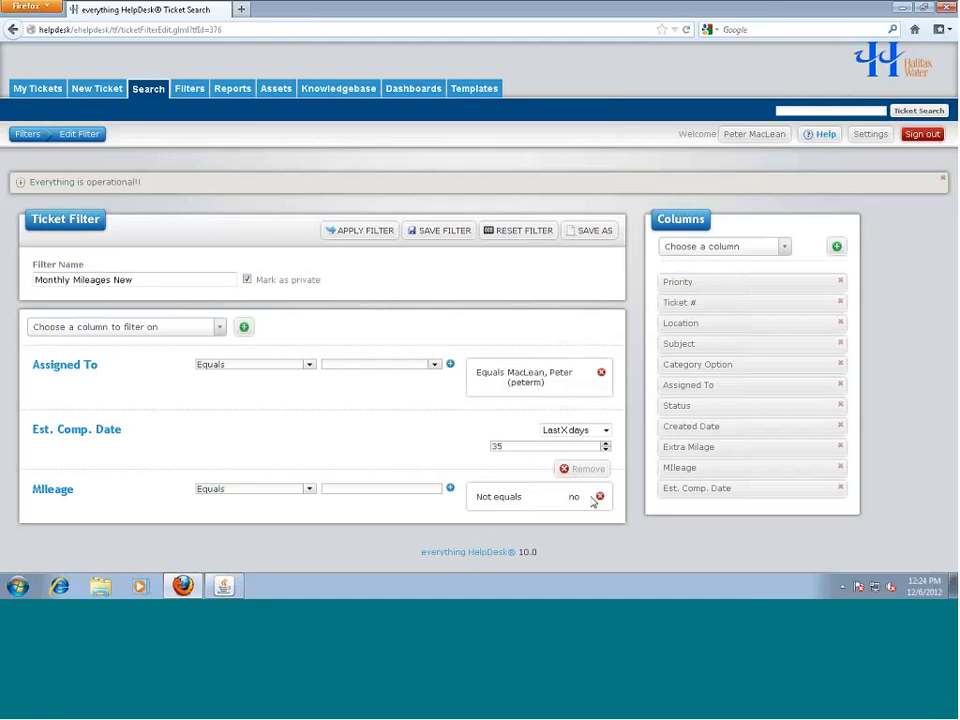
click(150, 90)
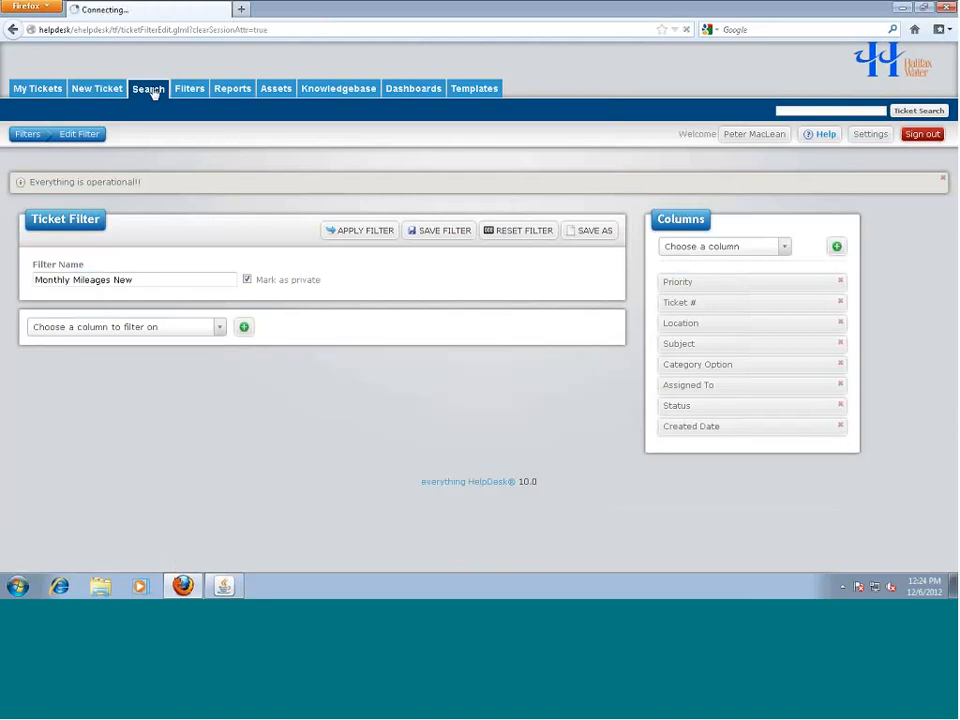
click(28, 136)
scroll(265, 477, down, 1)
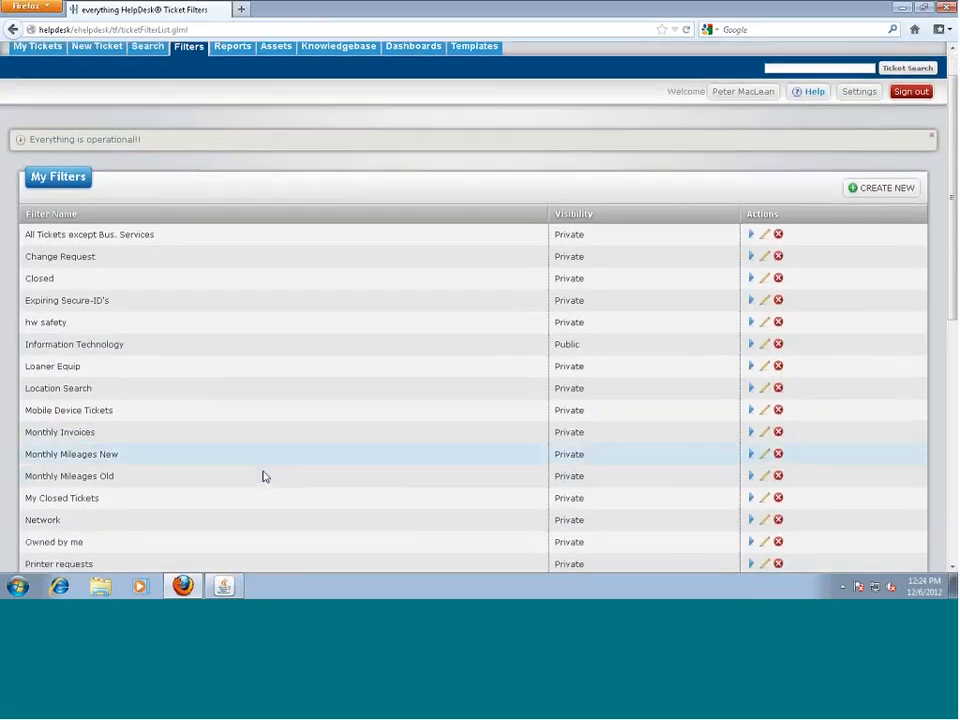
scroll(265, 477, down, 4)
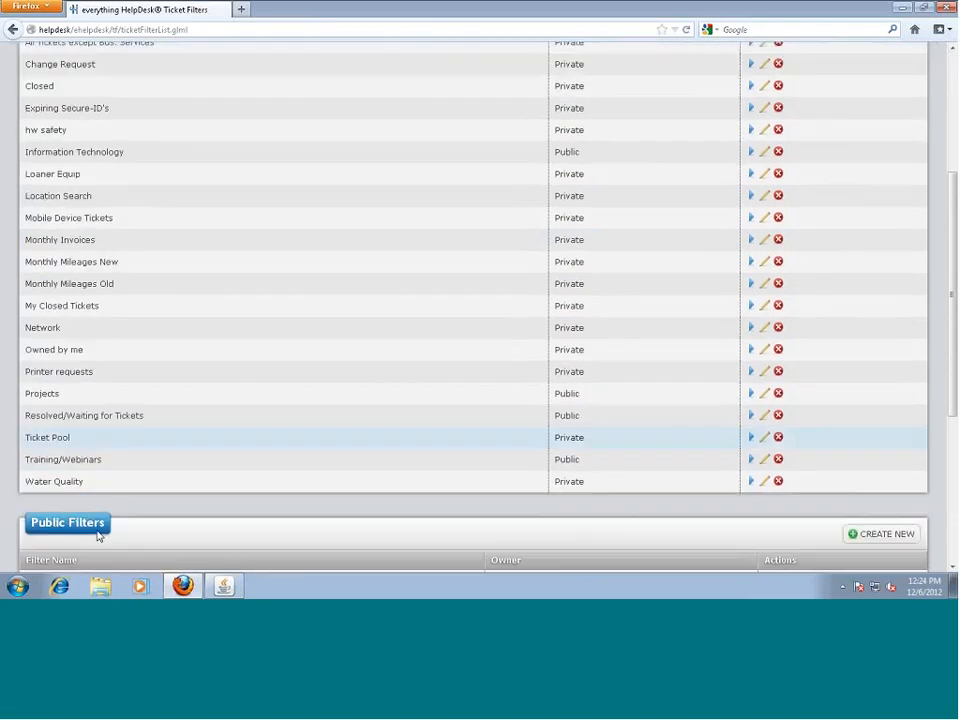
scroll(98, 537, down, 1)
scroll(167, 281, up, 3)
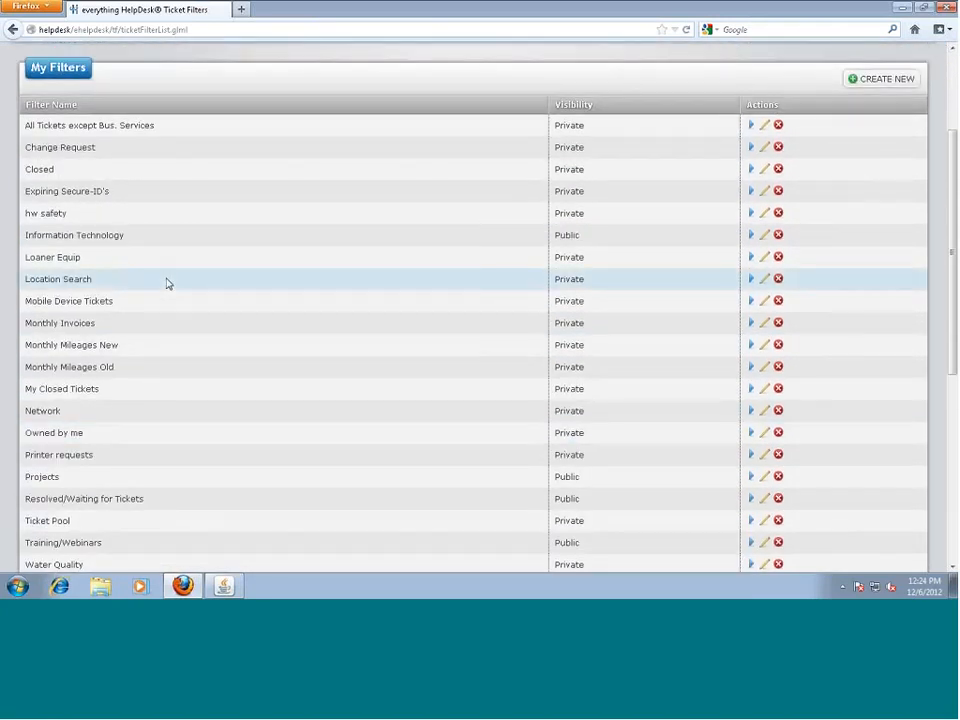
Review the Expiring Secure-ID's filter conditions, then return to the filters list
click(765, 193)
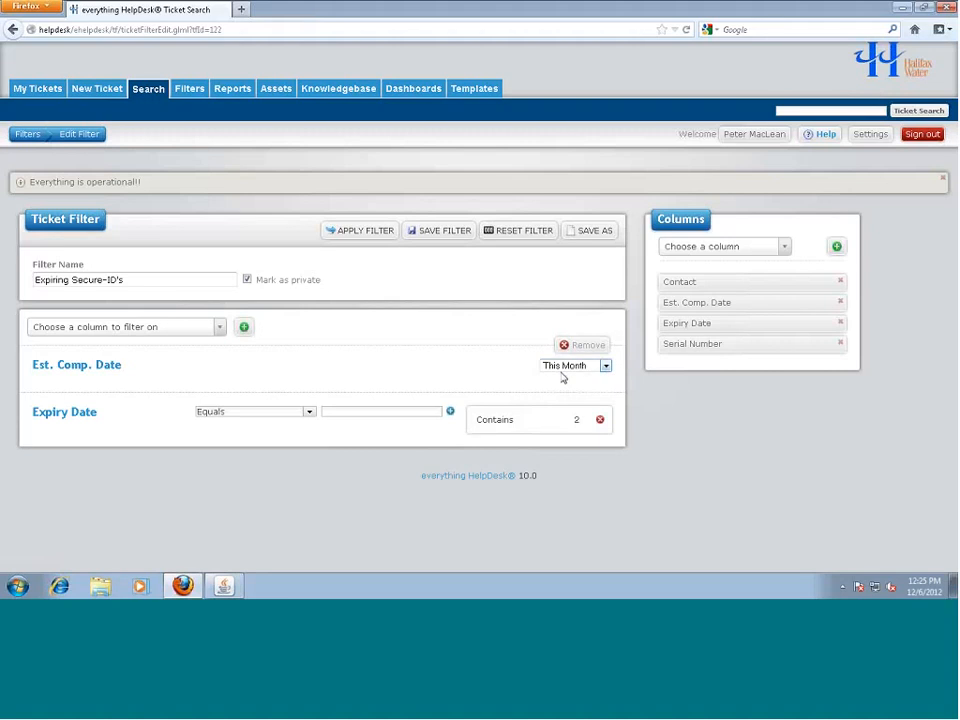
click(188, 90)
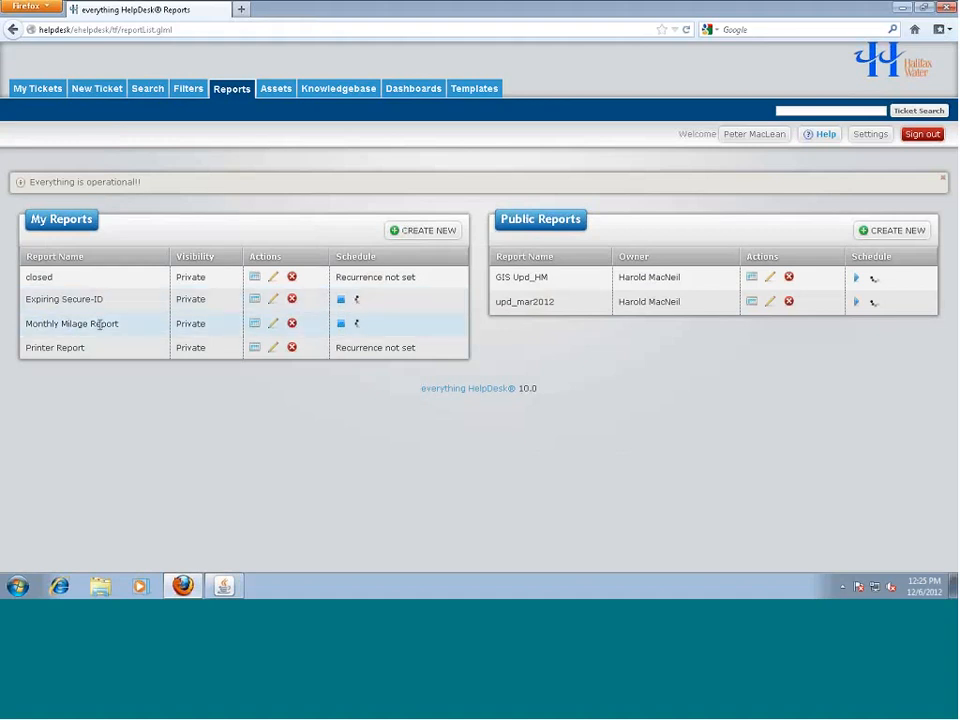
Open the Expiring Secure-ID report and keep Expiring Secure-ID's as its filter
click(272, 302)
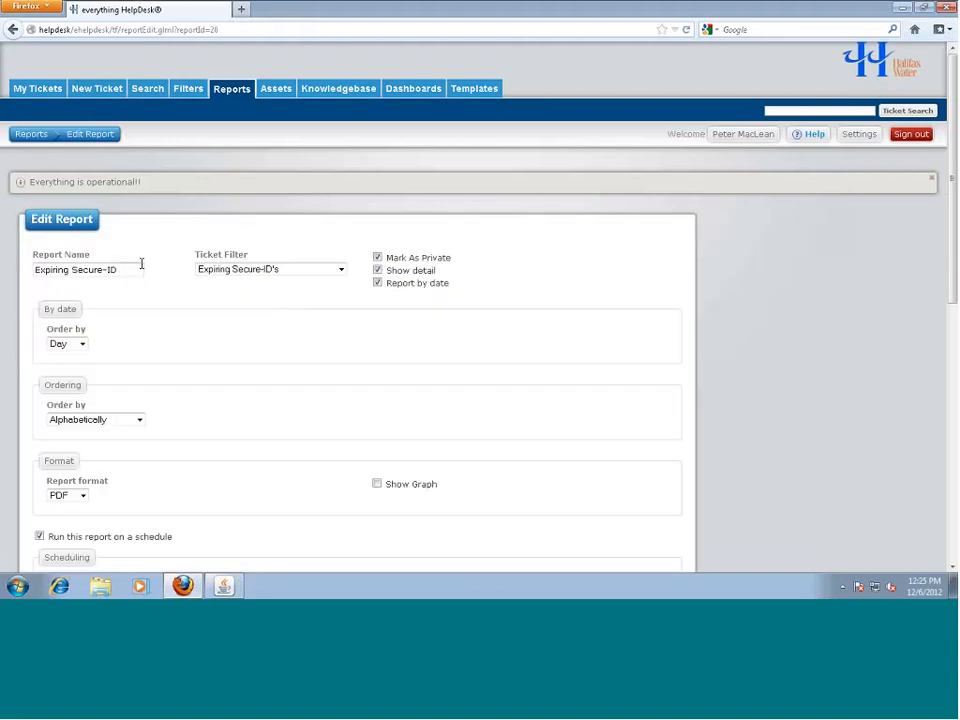
click(341, 272)
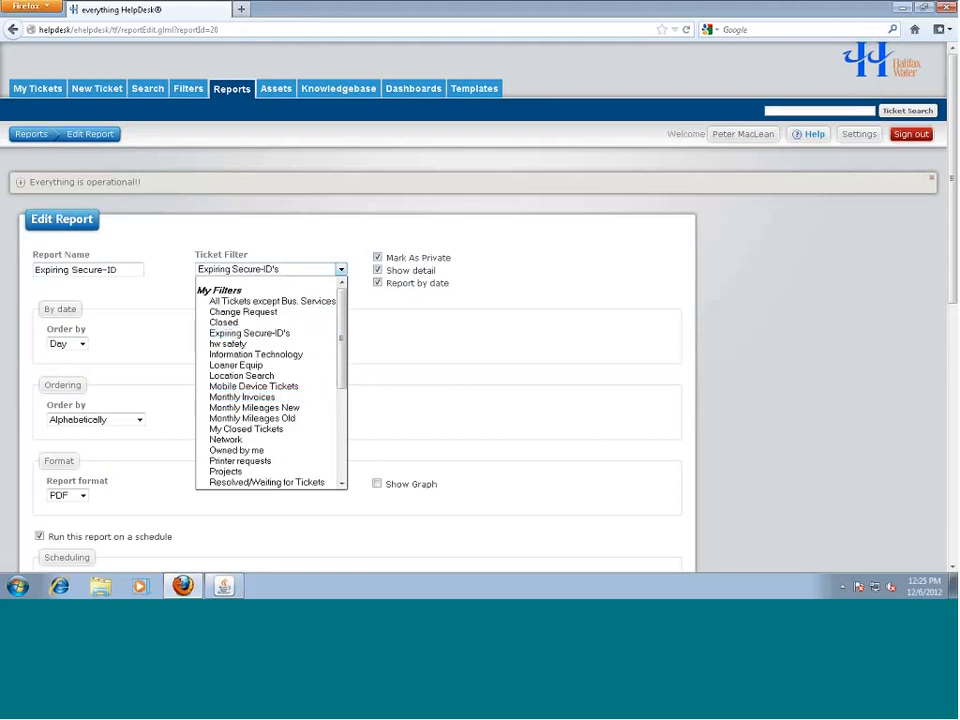
click(244, 333)
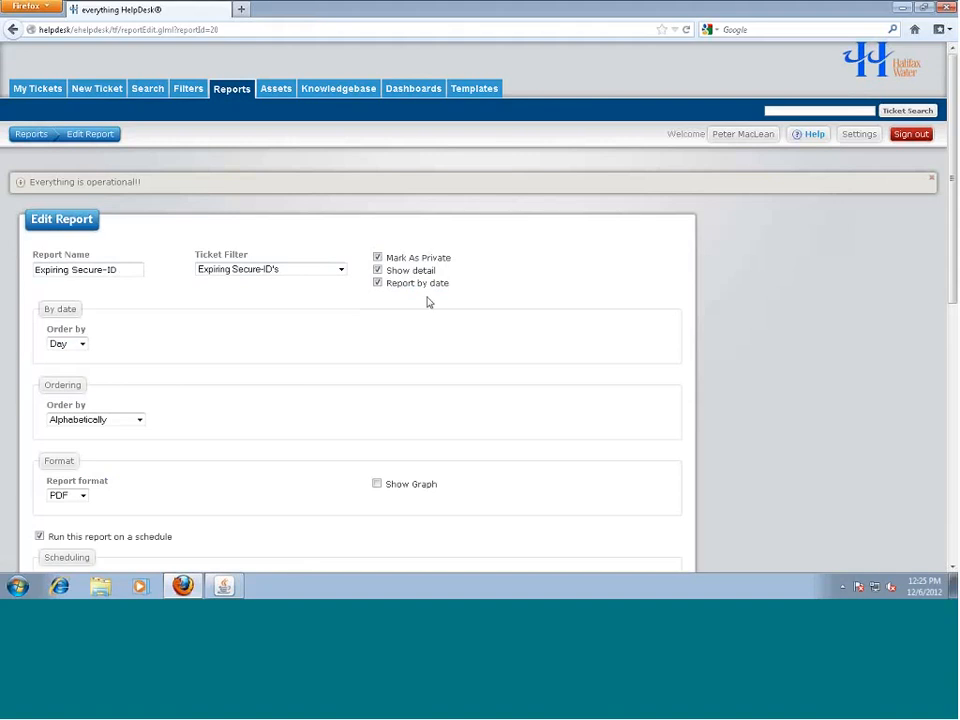
Try grouping with Technician regrouping, then restore date-based reporting and review ordering choices
click(377, 283)
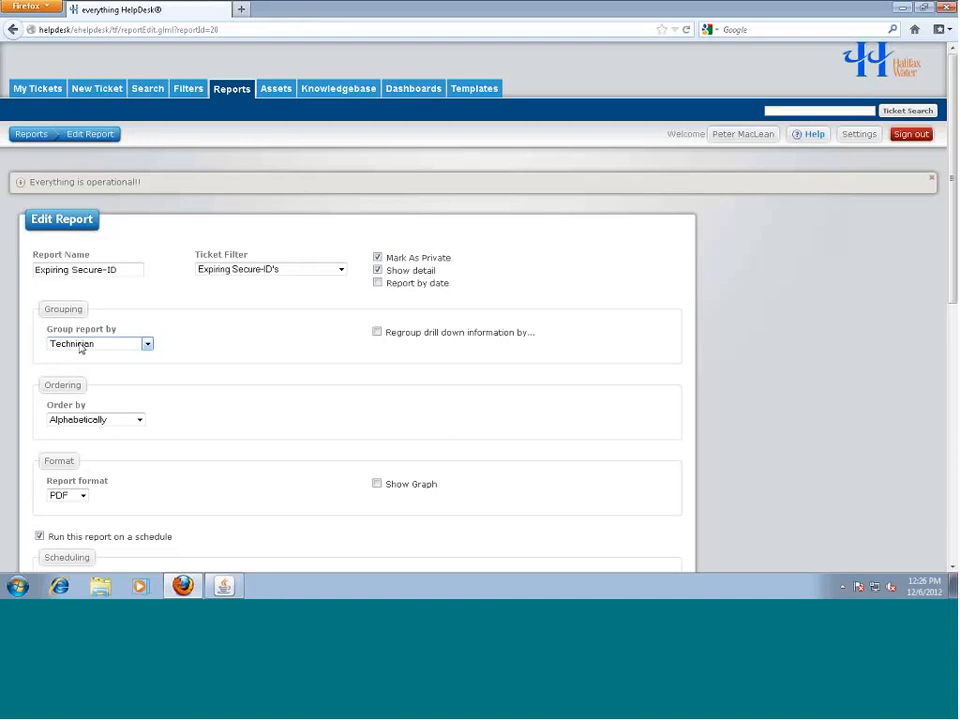
click(376, 333)
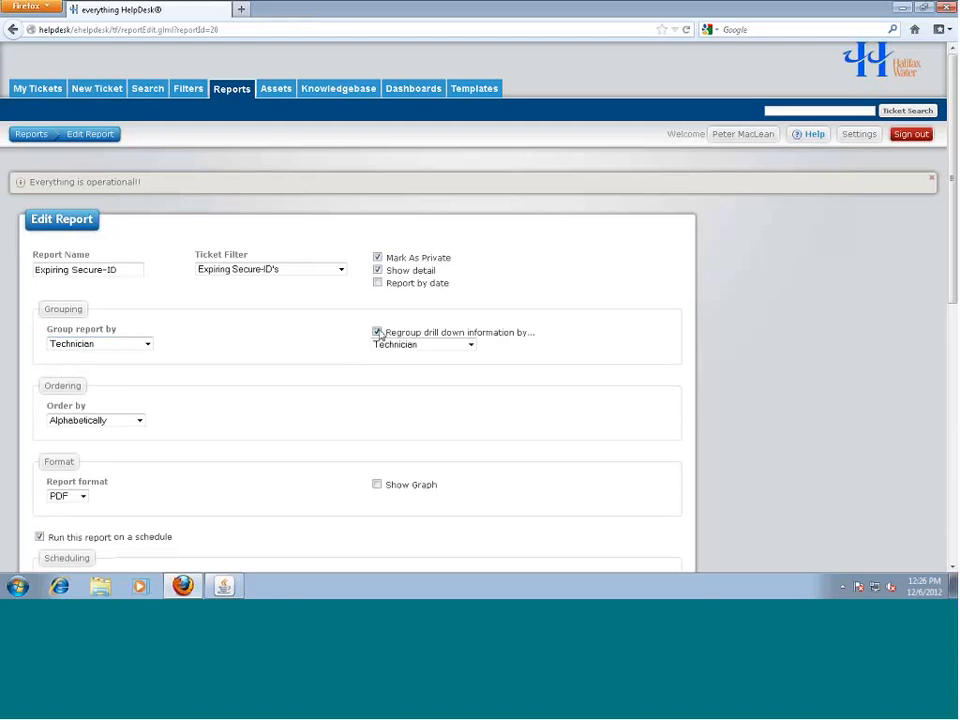
click(411, 345)
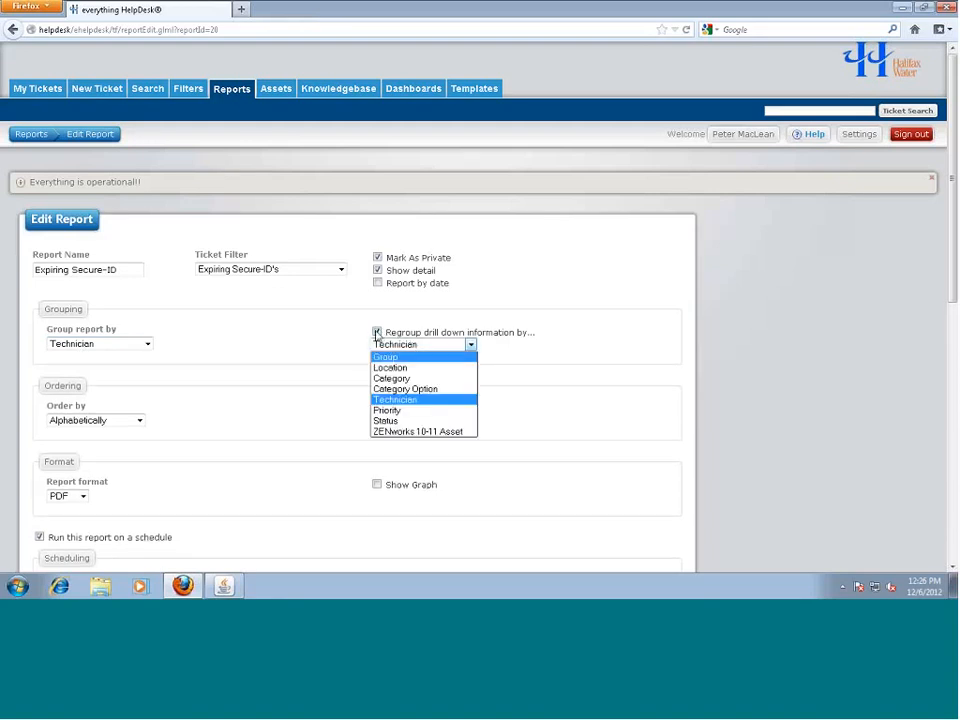
click(376, 335)
click(376, 335)
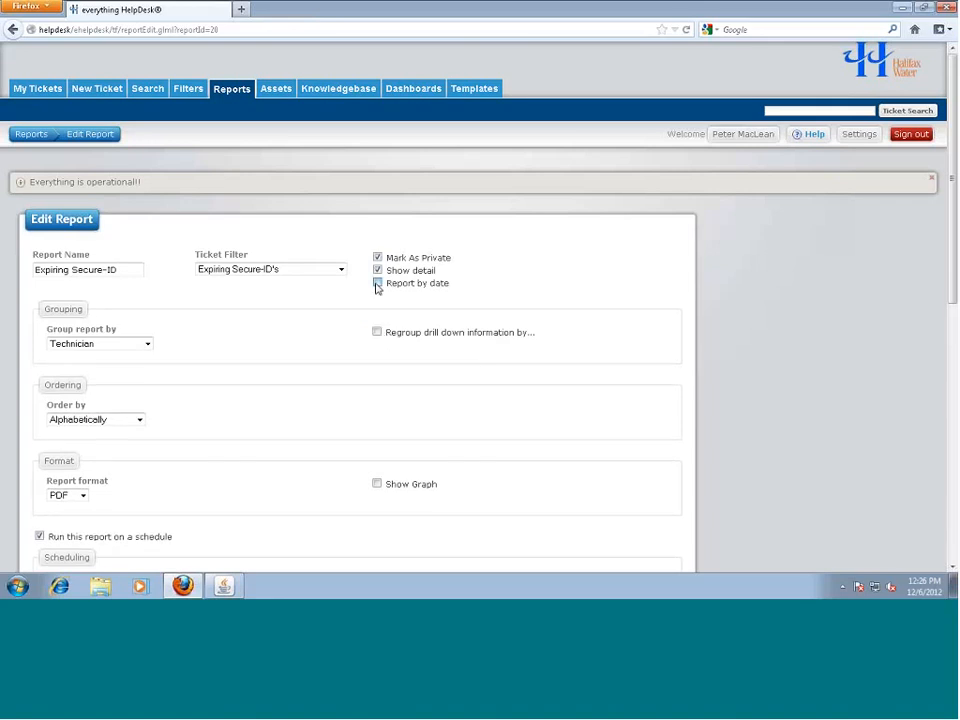
click(377, 284)
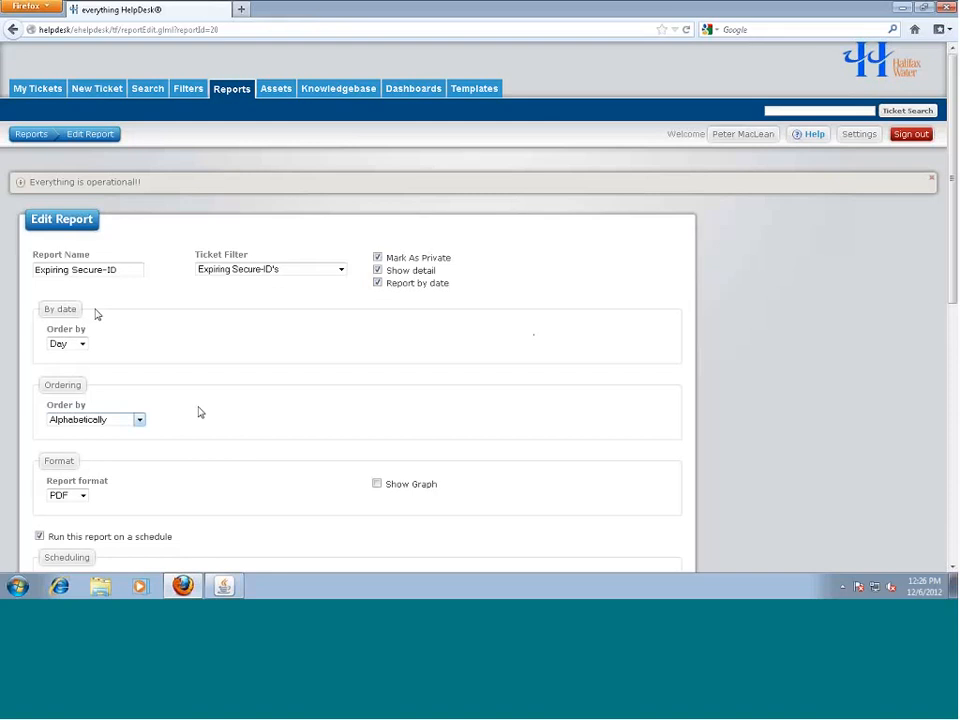
click(140, 421)
click(160, 422)
scroll(66, 435, down, 2)
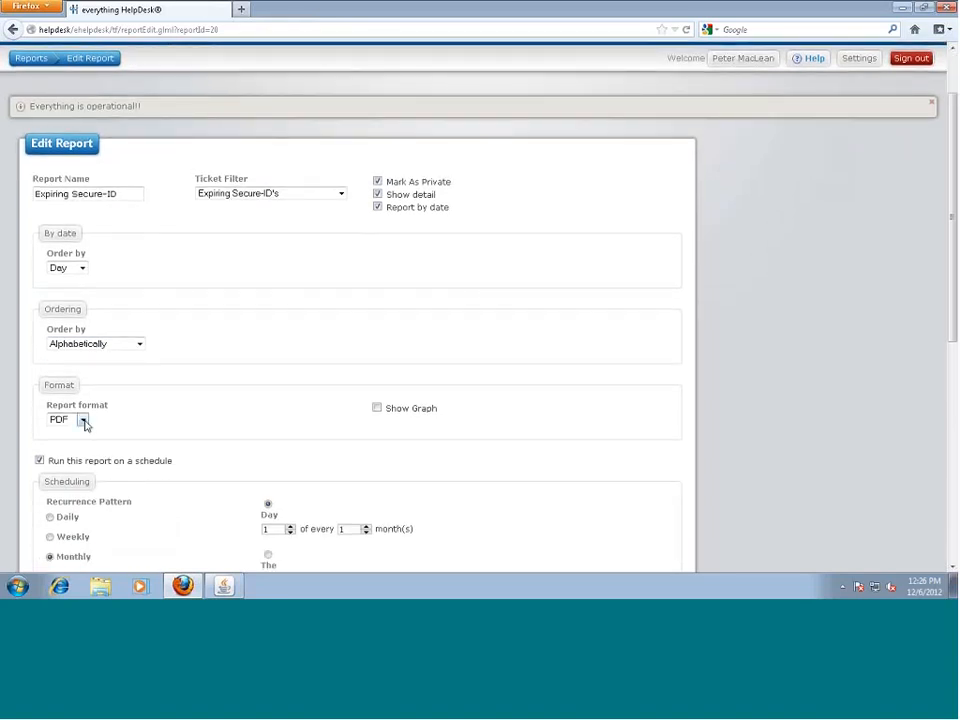
click(84, 422)
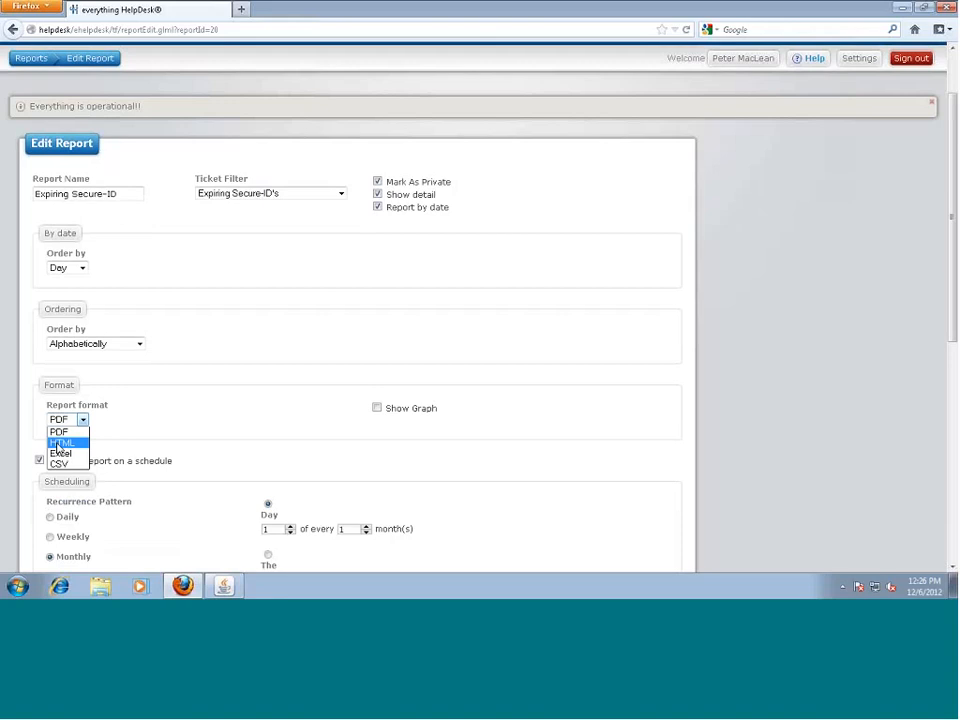
click(180, 405)
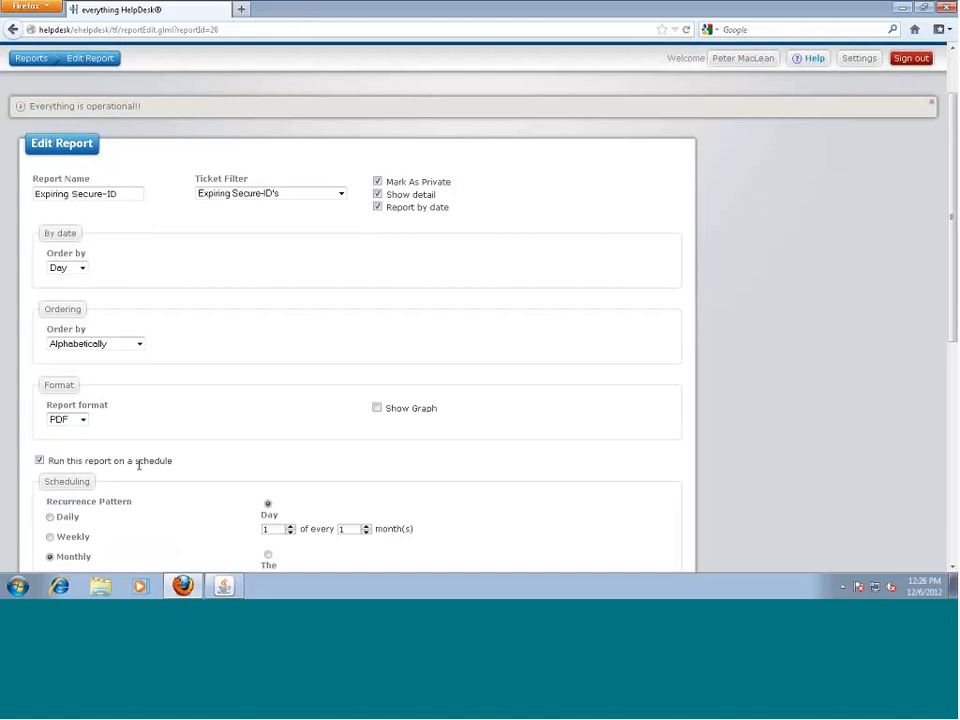
scroll(193, 508, down, 2)
scroll(193, 508, down, 1)
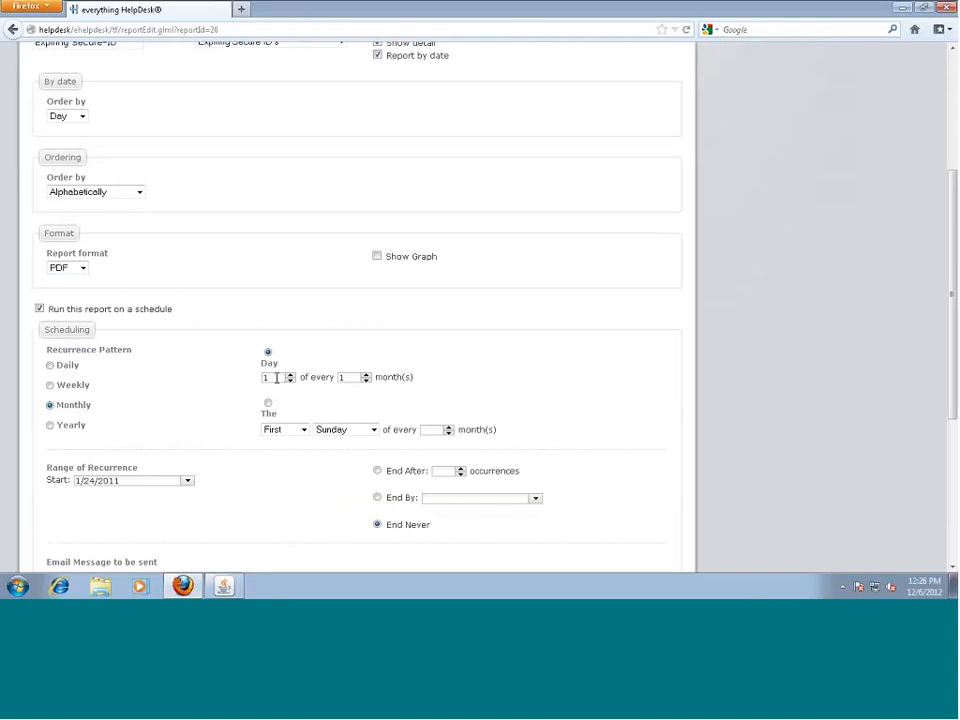
scroll(120, 396, down, 3)
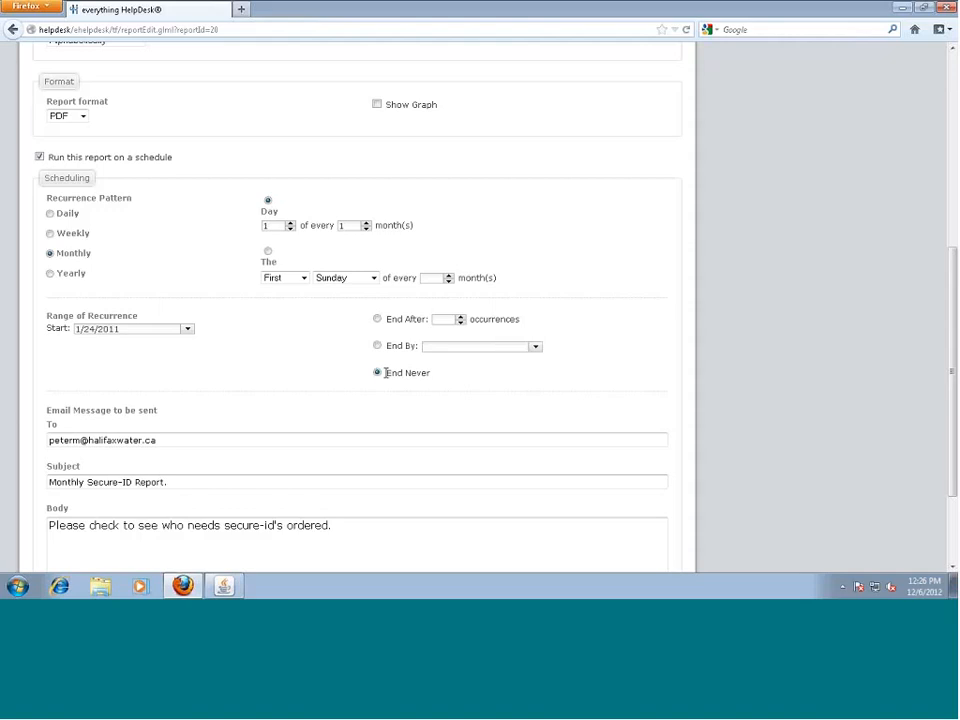
click(185, 443)
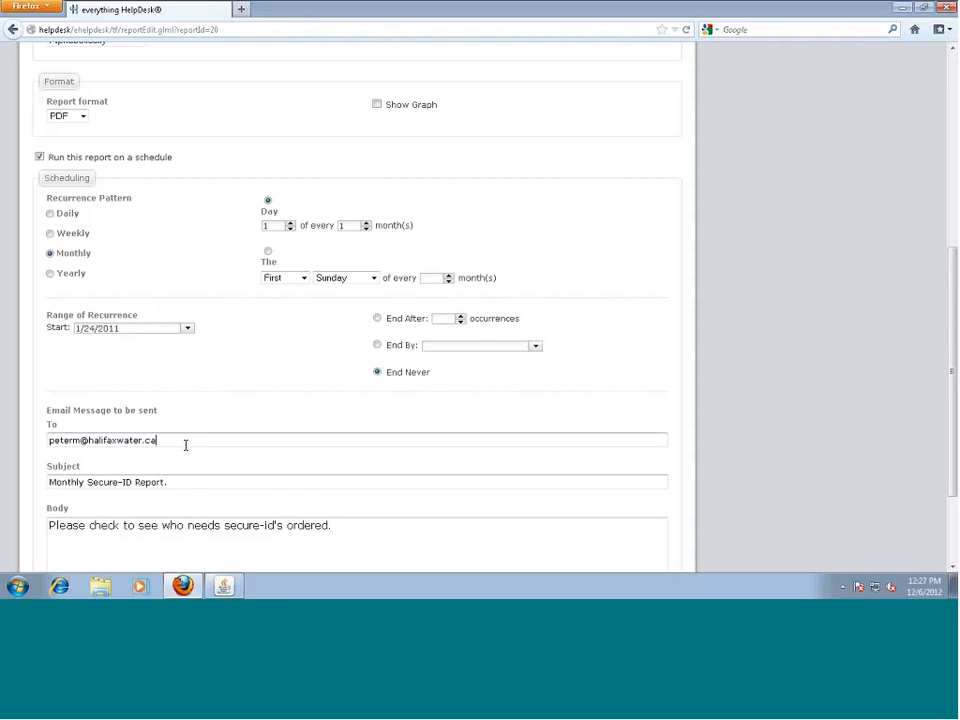
scroll(185, 443, down, 3)
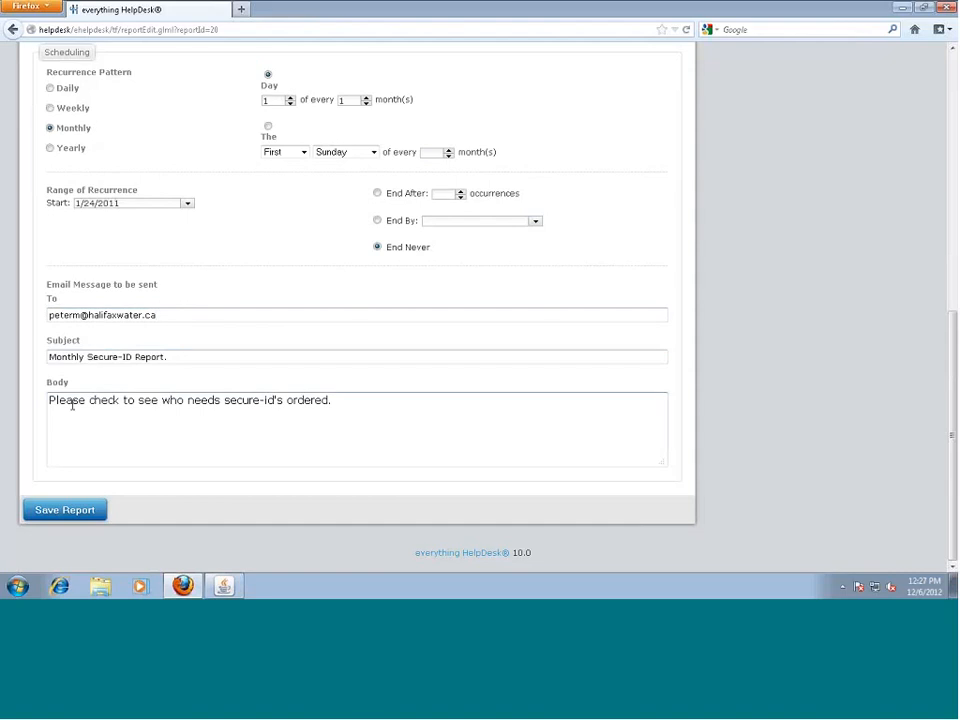
scroll(258, 490, up, 10)
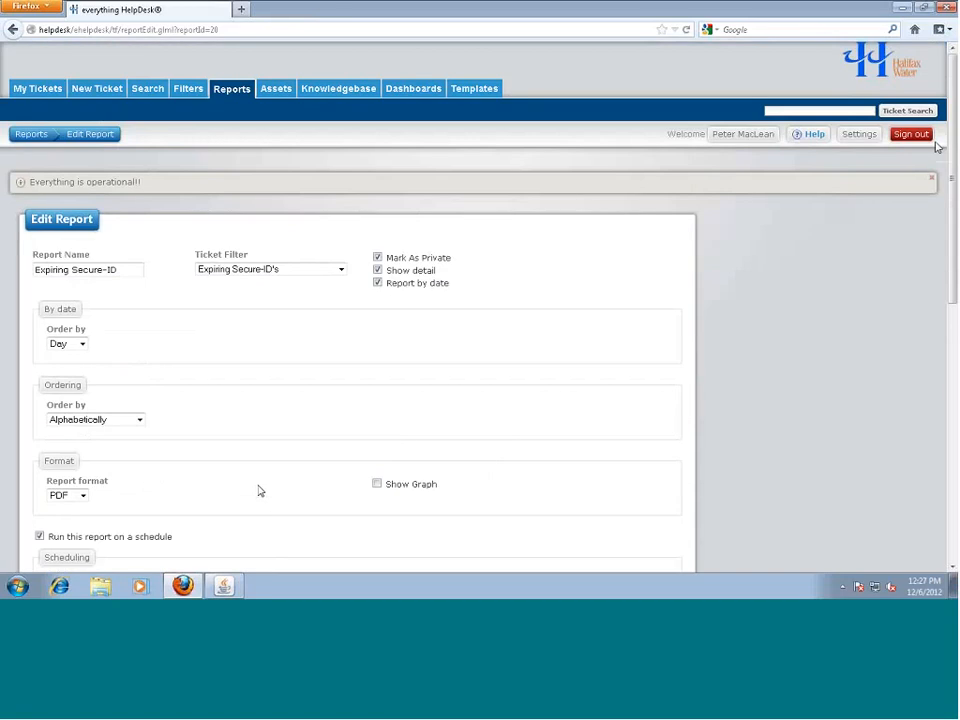
click(932, 178)
Edit the Monthly Milage Report, keep the Monthly Mileages New filter, and review its grouping and monthly schedule
click(31, 134)
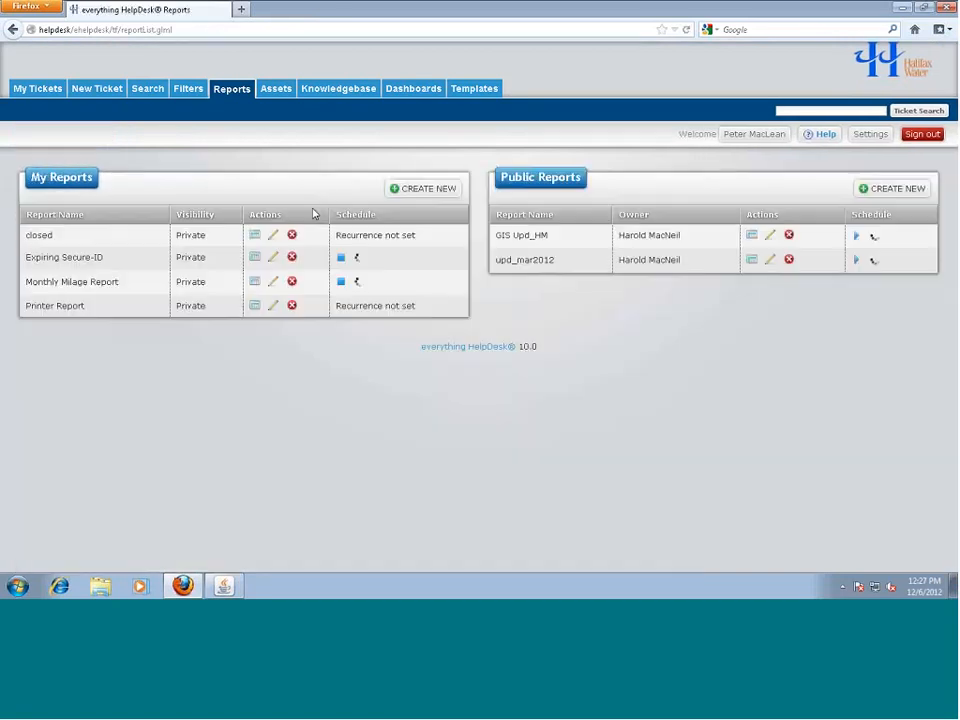
click(273, 281)
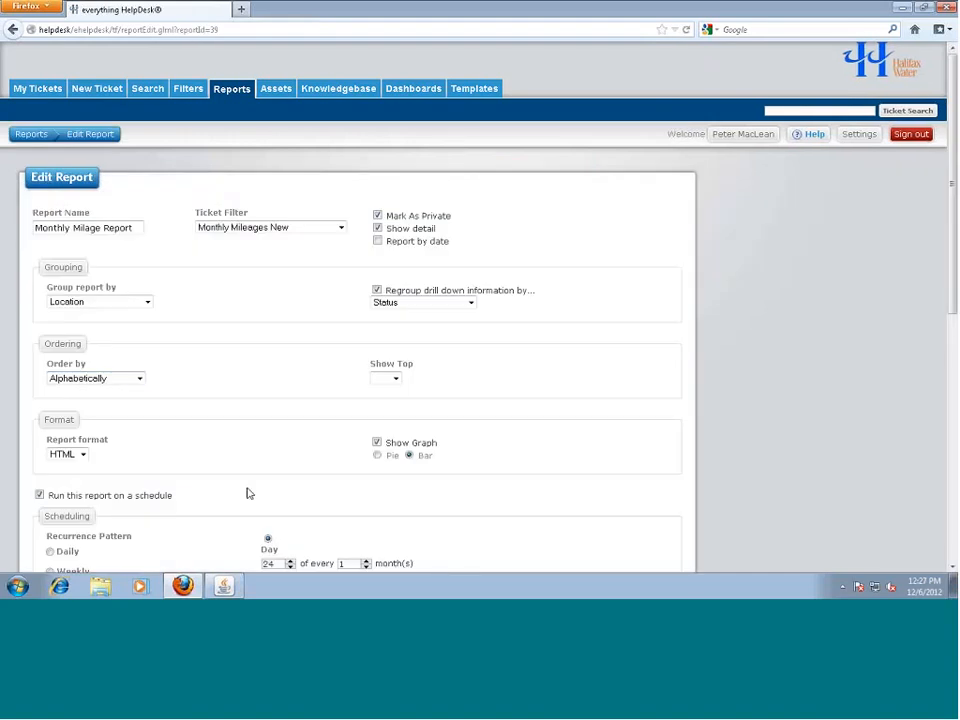
click(341, 228)
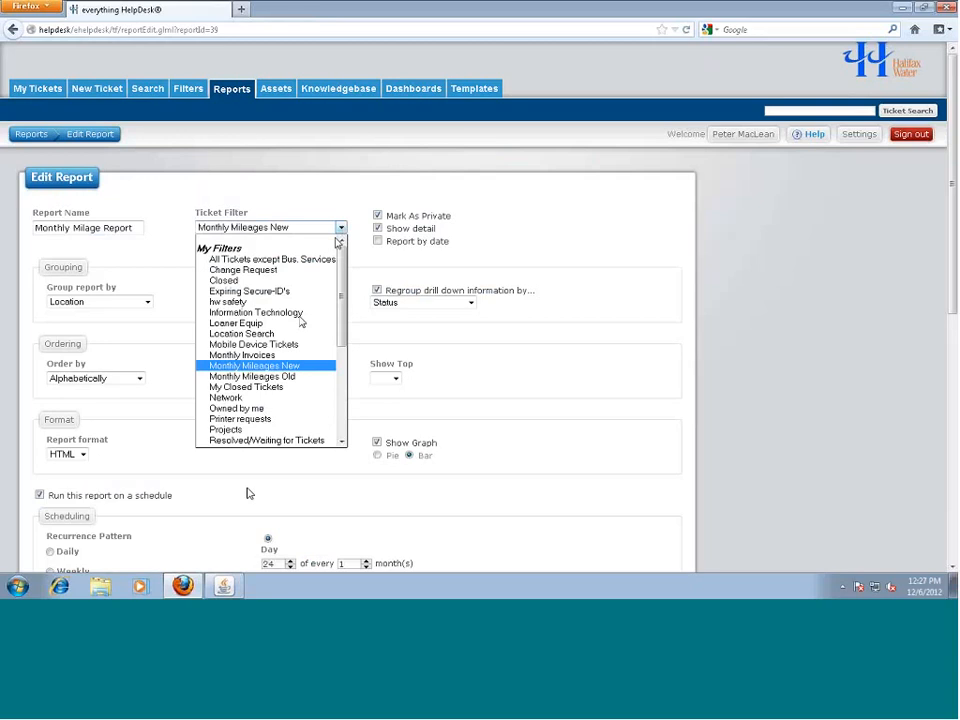
click(263, 365)
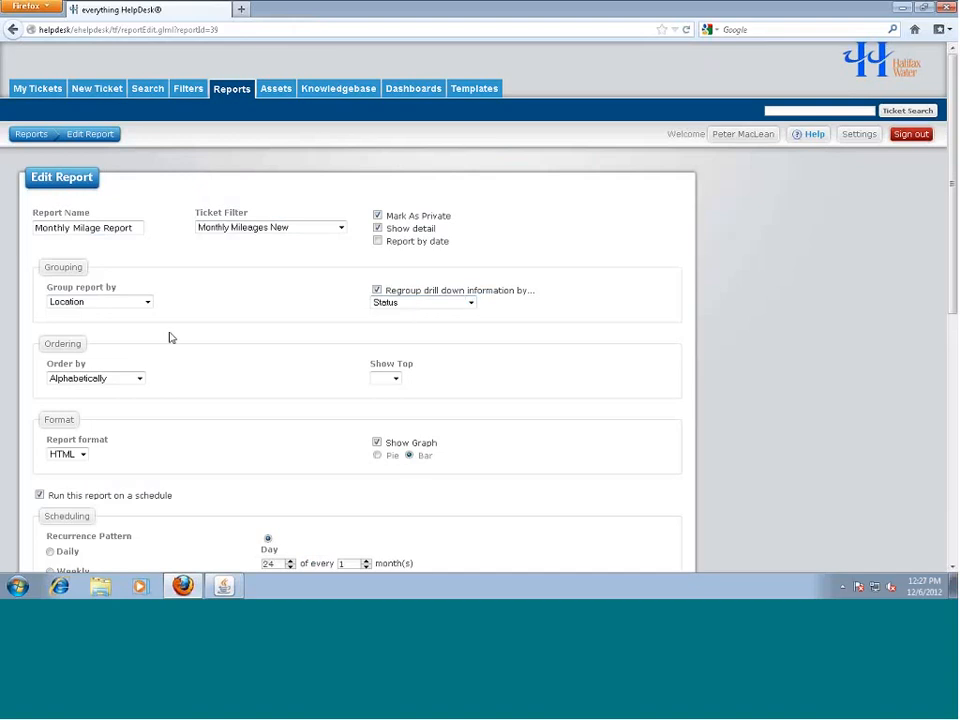
scroll(141, 409, down, 2)
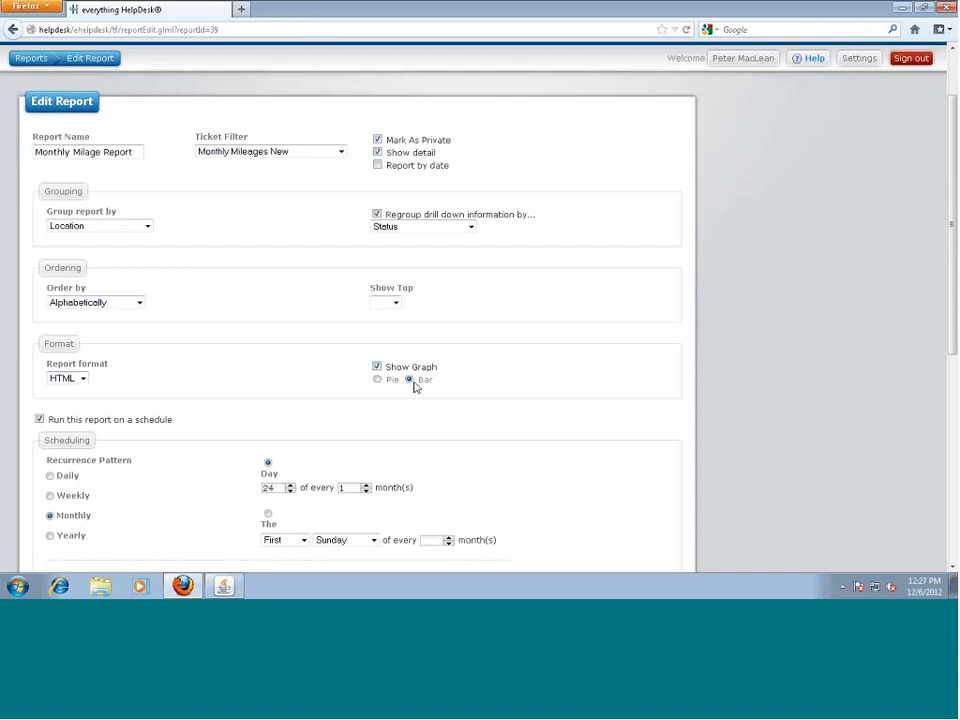
scroll(231, 436, down, 1)
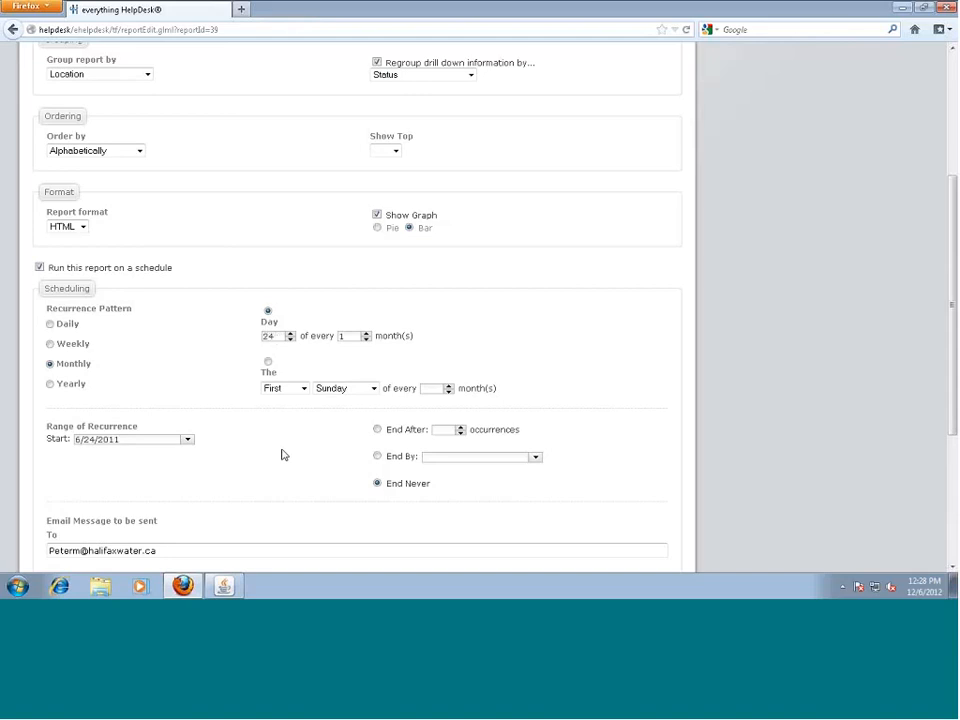
scroll(283, 452, down, 3)
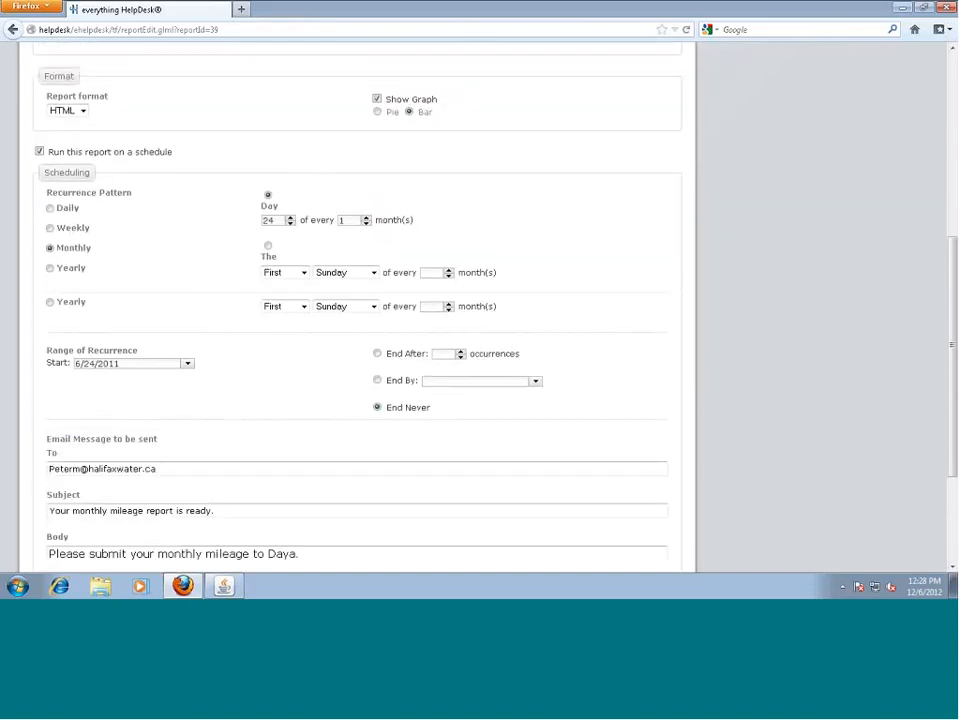
scroll(250, 436, up, 3)
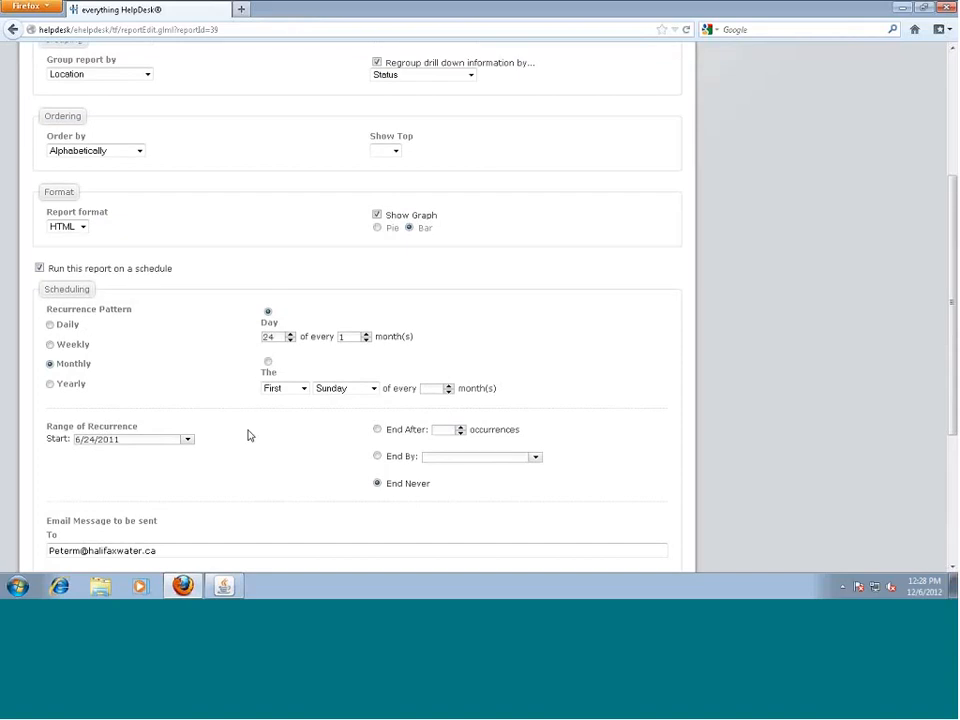
scroll(250, 436, up, 5)
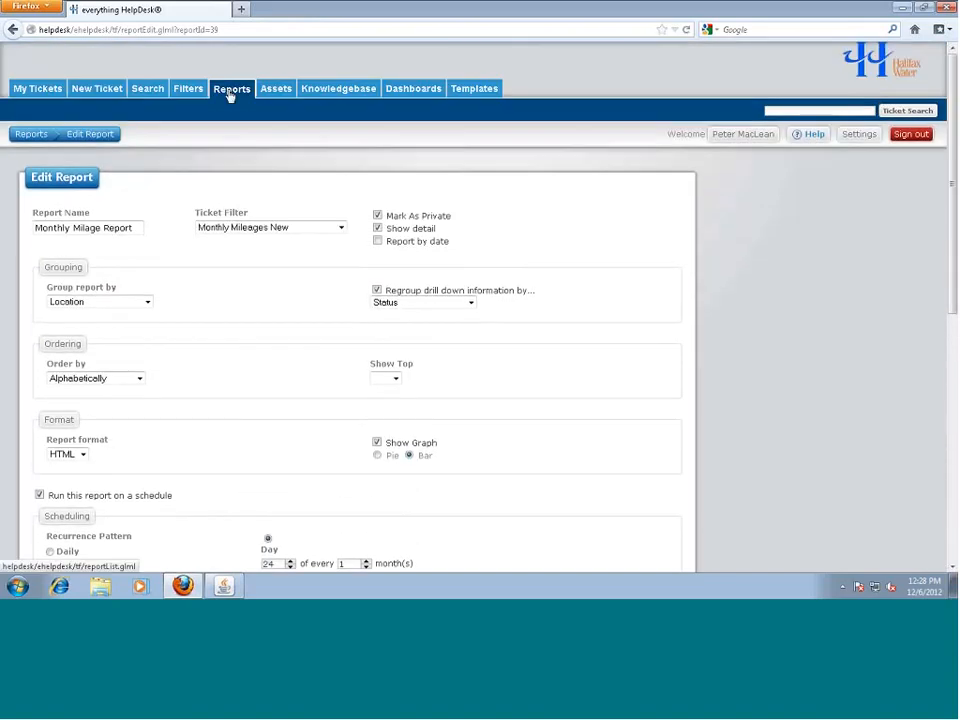
Run the Monthly Milage Report and open ticket 10938 from it in a new tab
click(230, 90)
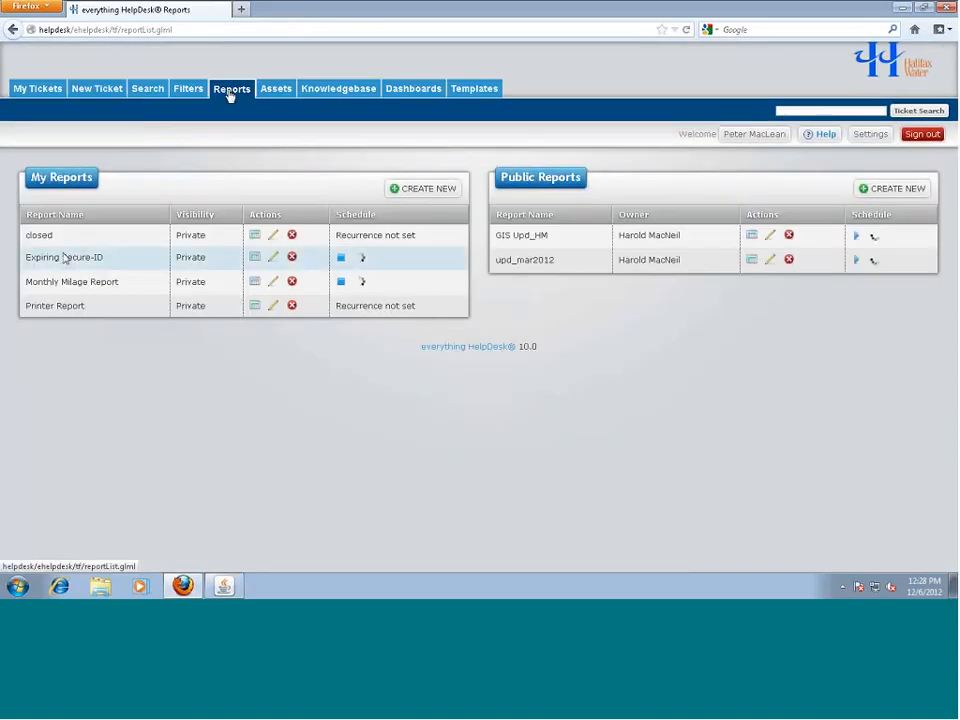
click(256, 283)
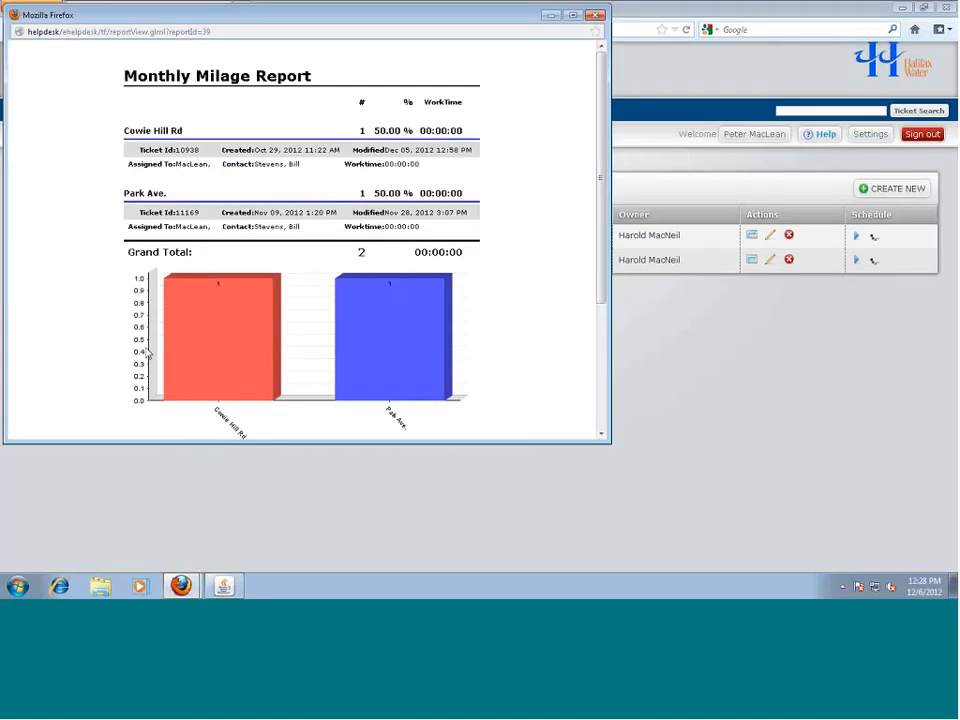
click(215, 156)
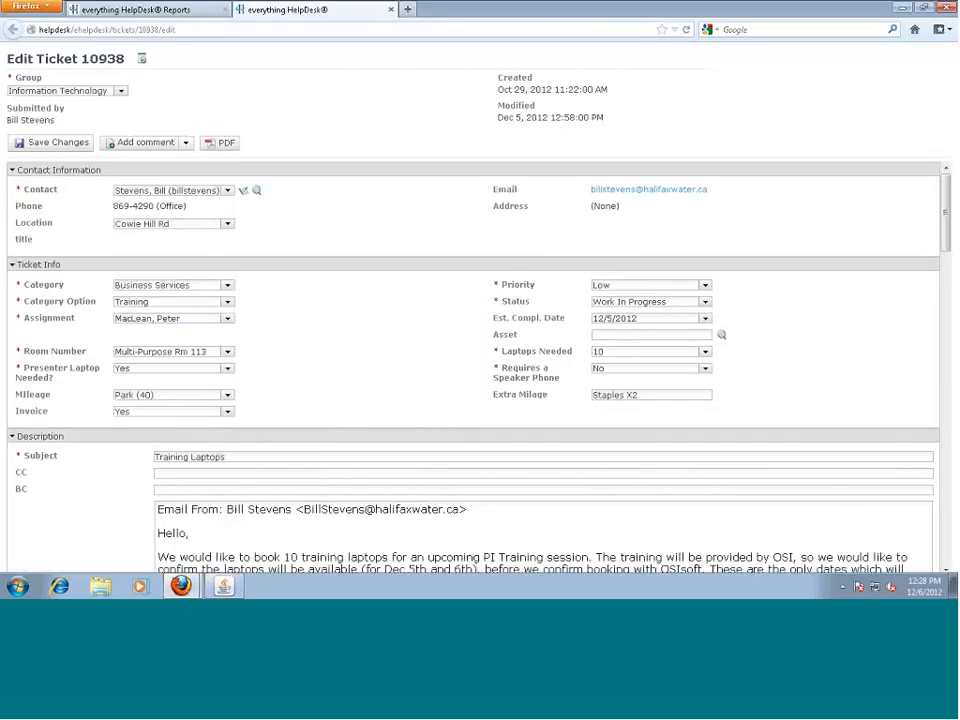
Close the ticket 10938 tab to get back to the Reports page
click(390, 10)
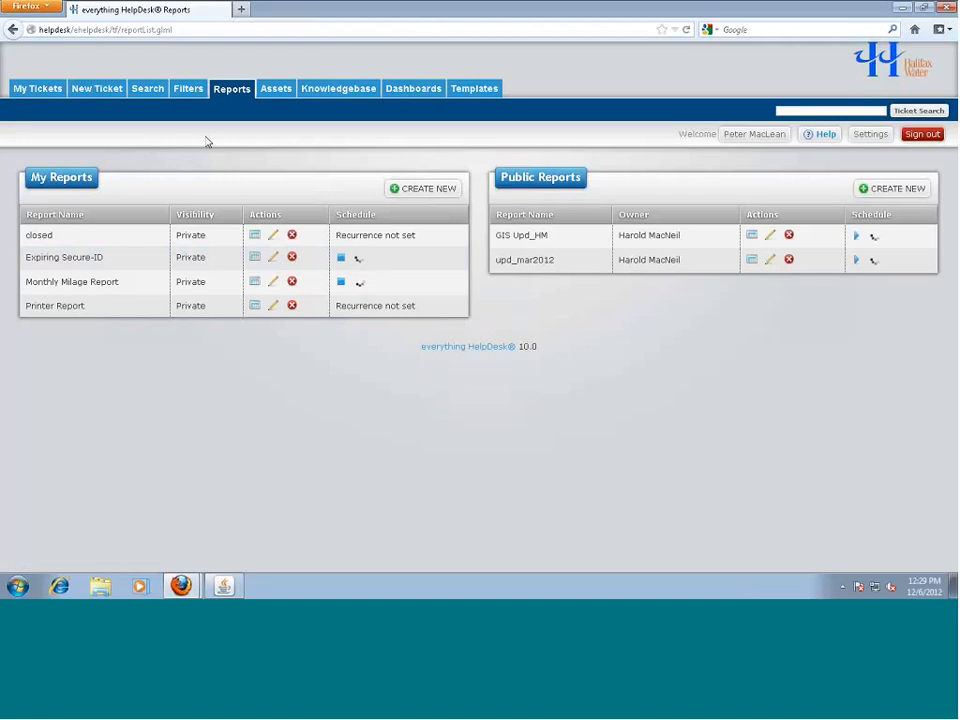
Search the asset list for 658, open HWC-00658 for editing, and highlight its Asset Number label
click(276, 90)
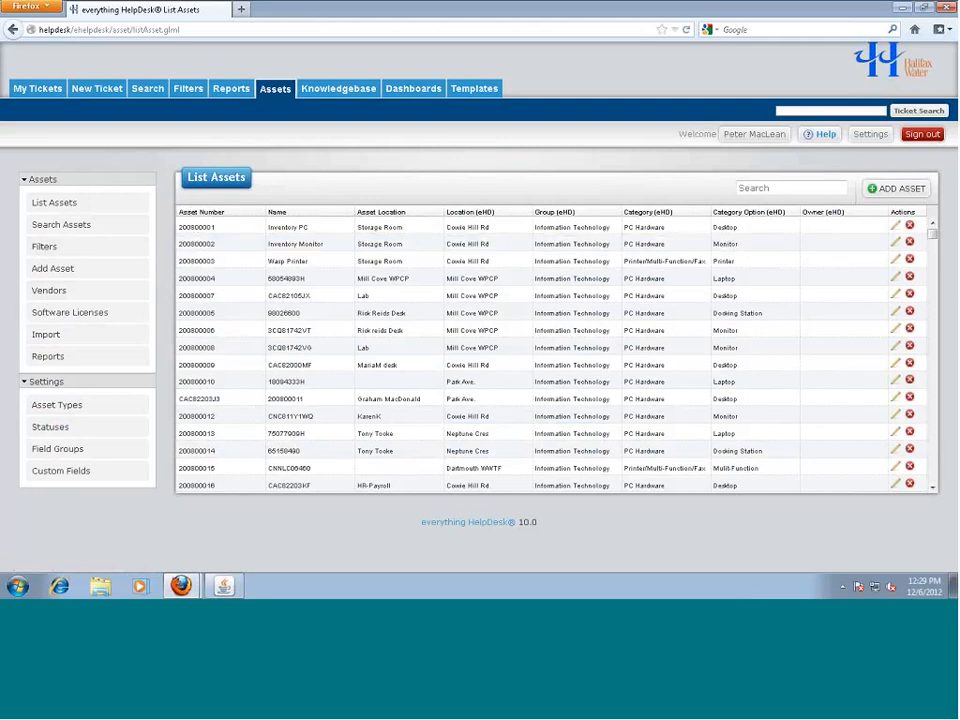
scroll(270, 340, down, 1)
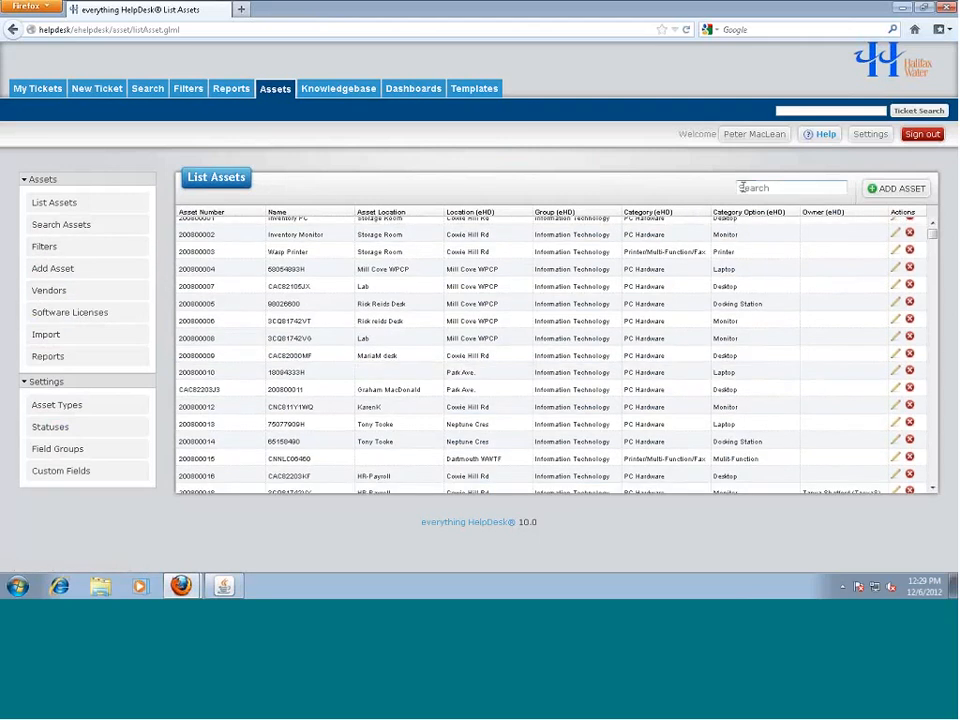
click(742, 187)
text(658)
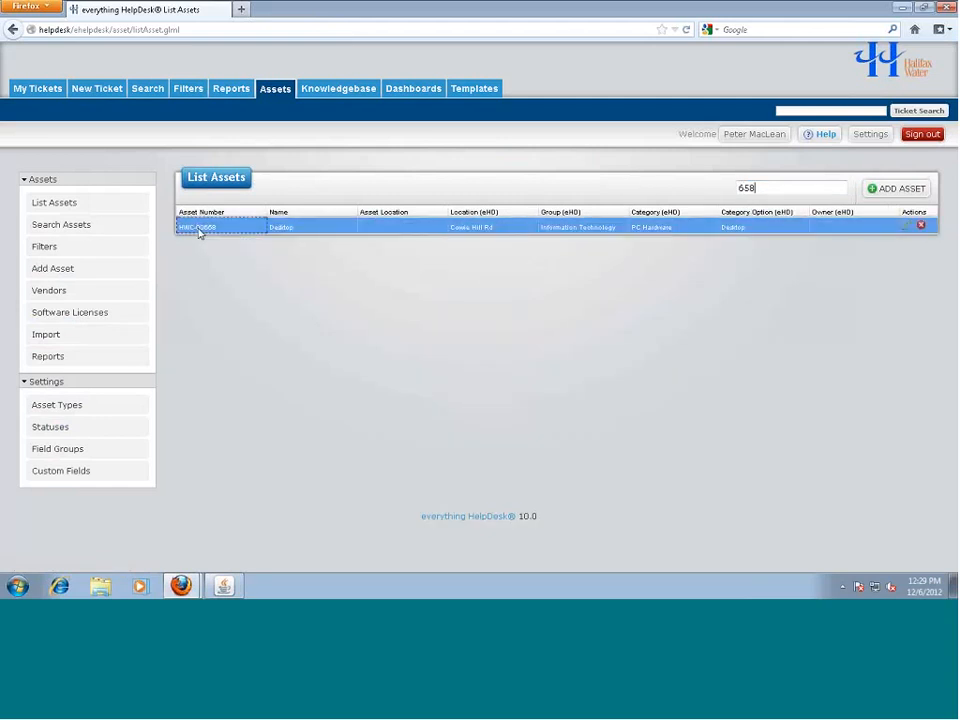
click(199, 228)
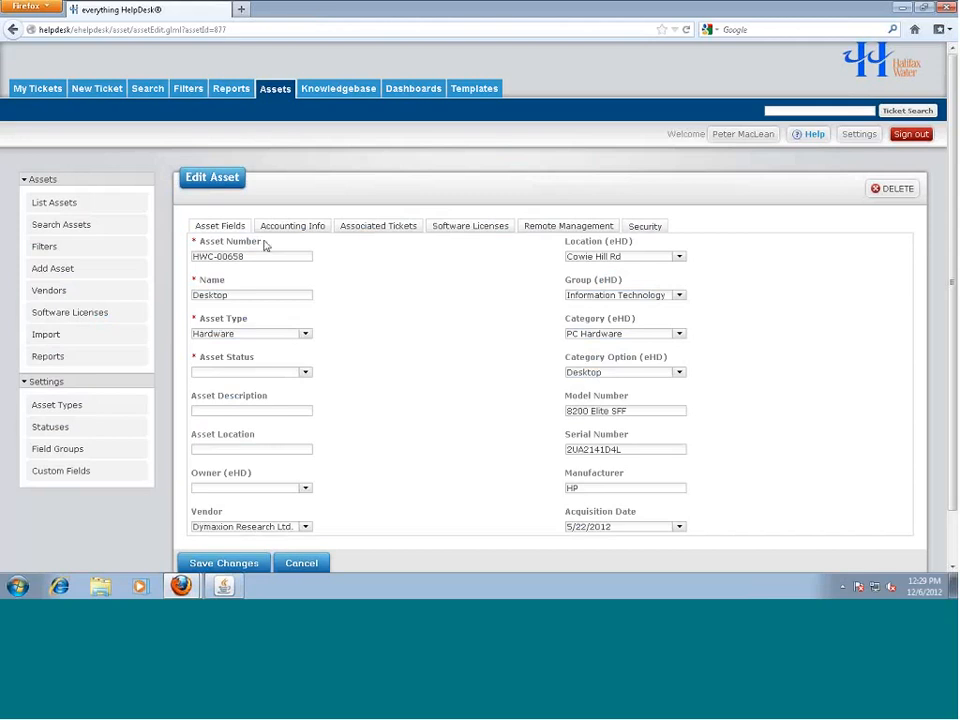
drag(264, 245, 203, 249)
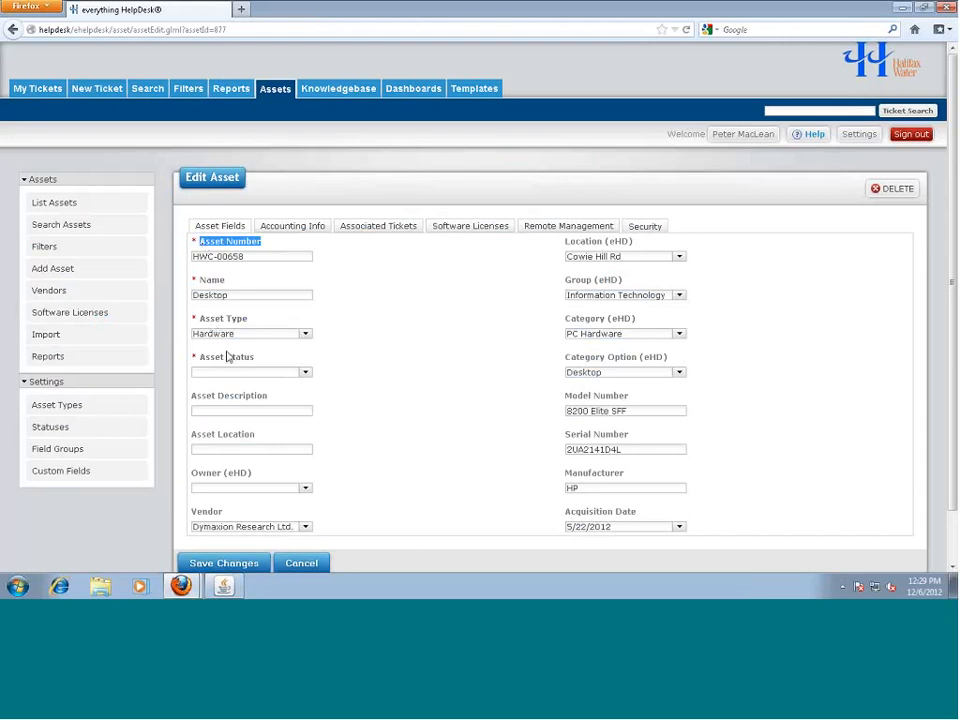
Clear the label highlight and show the Accounting Info tab of asset HWC-00658
click(397, 374)
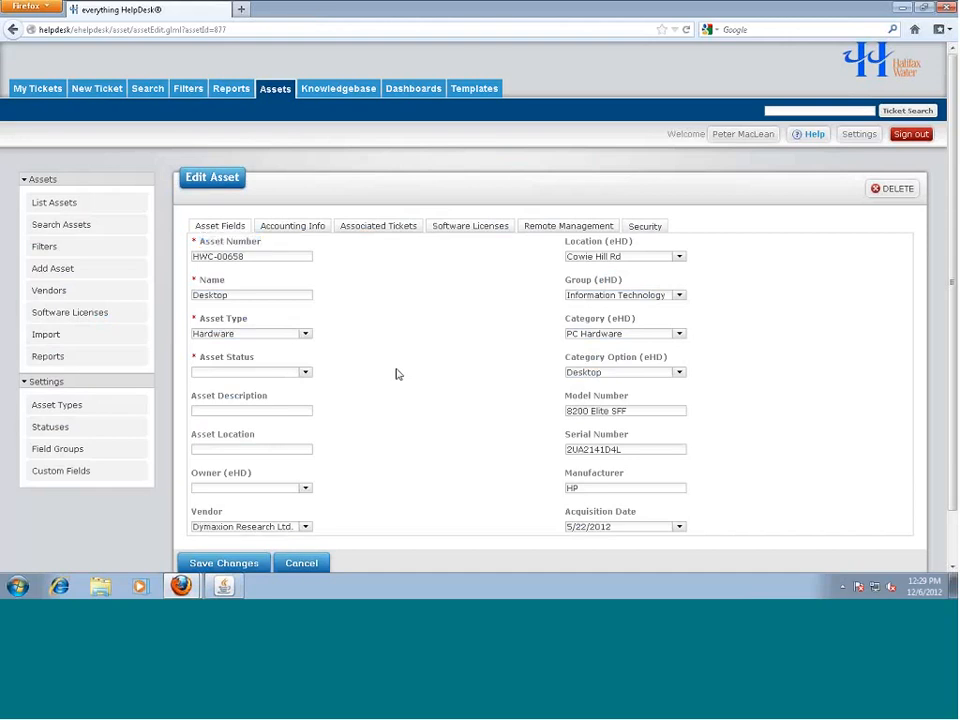
click(300, 229)
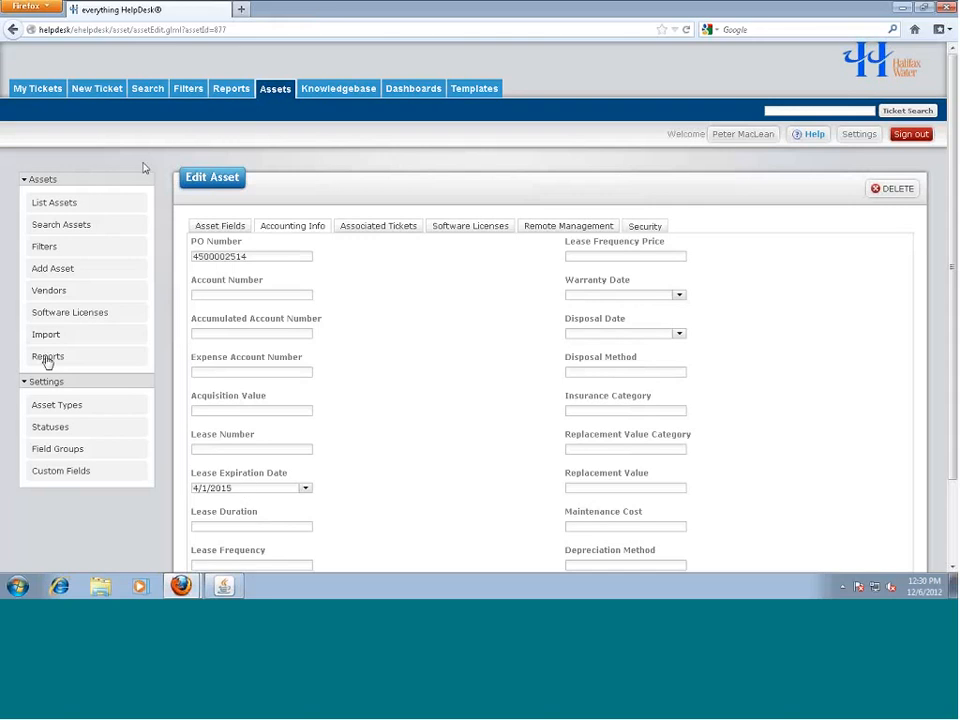
Create a new ticket filter named 'Year end 2012'
click(190, 91)
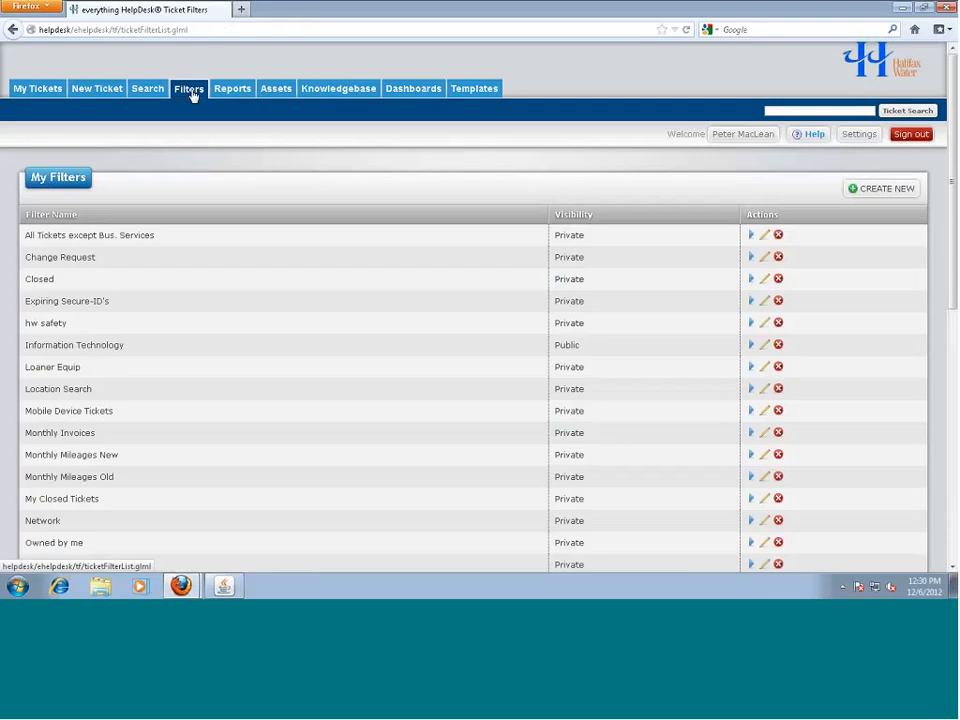
scroll(230, 480, down, 2)
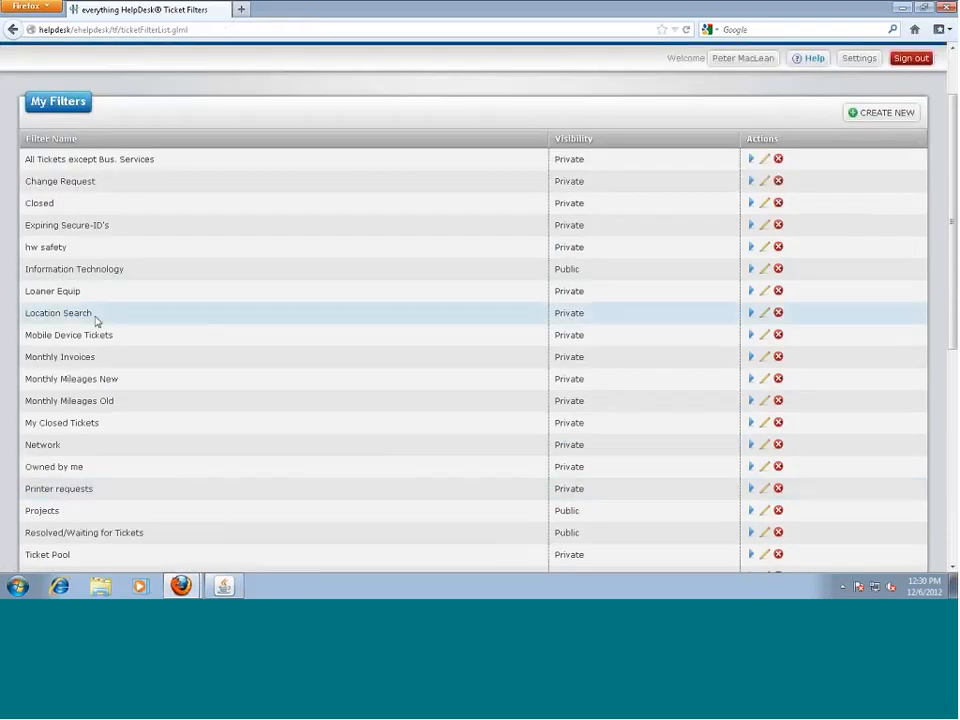
scroll(117, 527, down, 1)
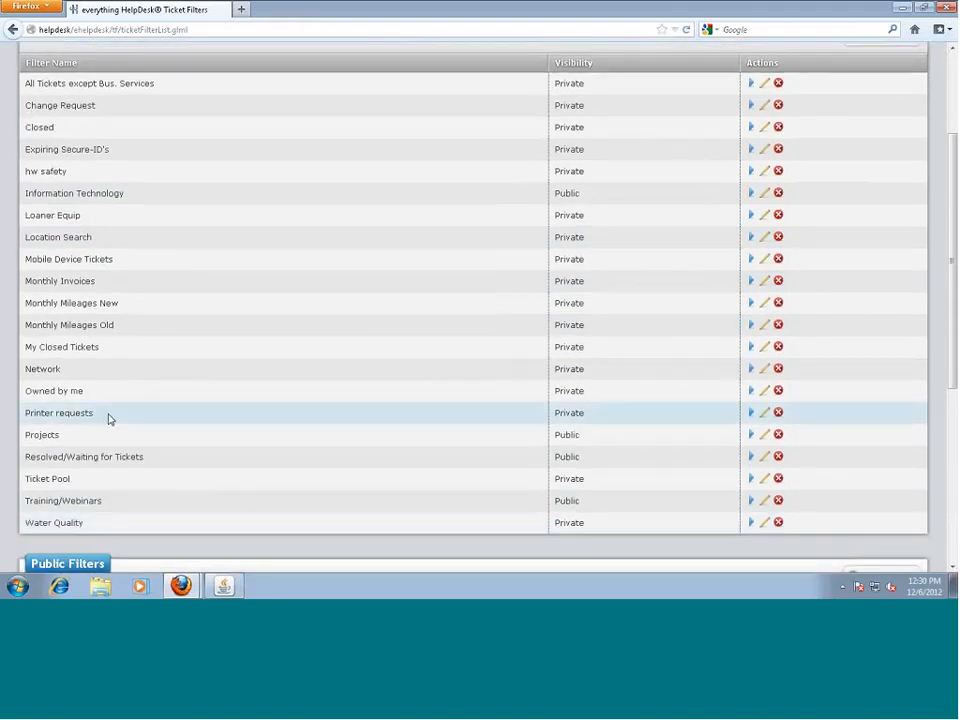
scroll(150, 371, up, 2)
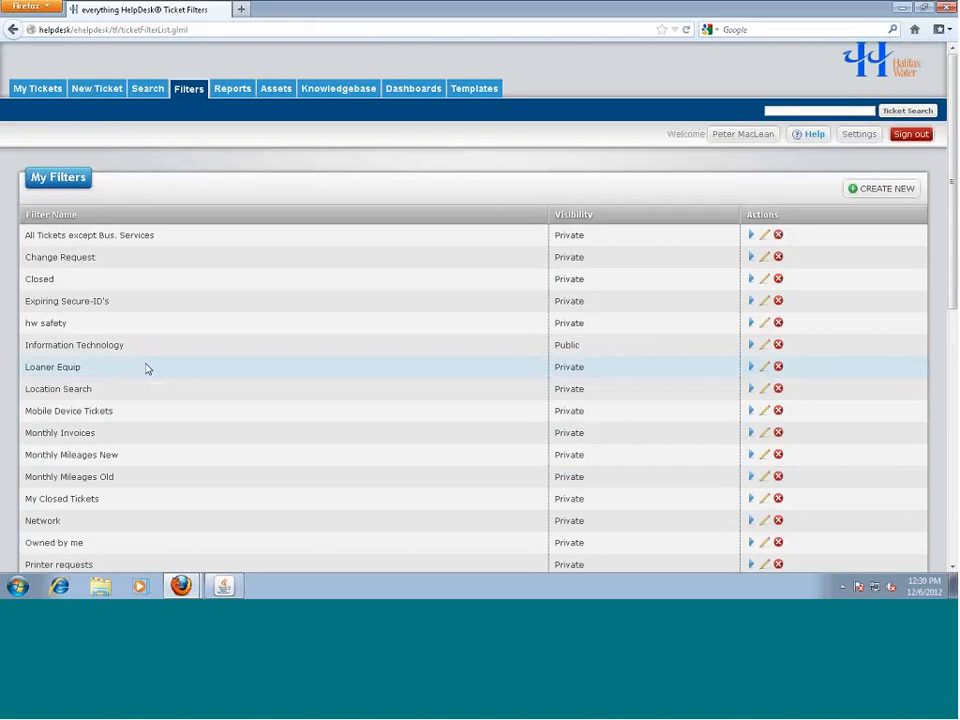
click(860, 199)
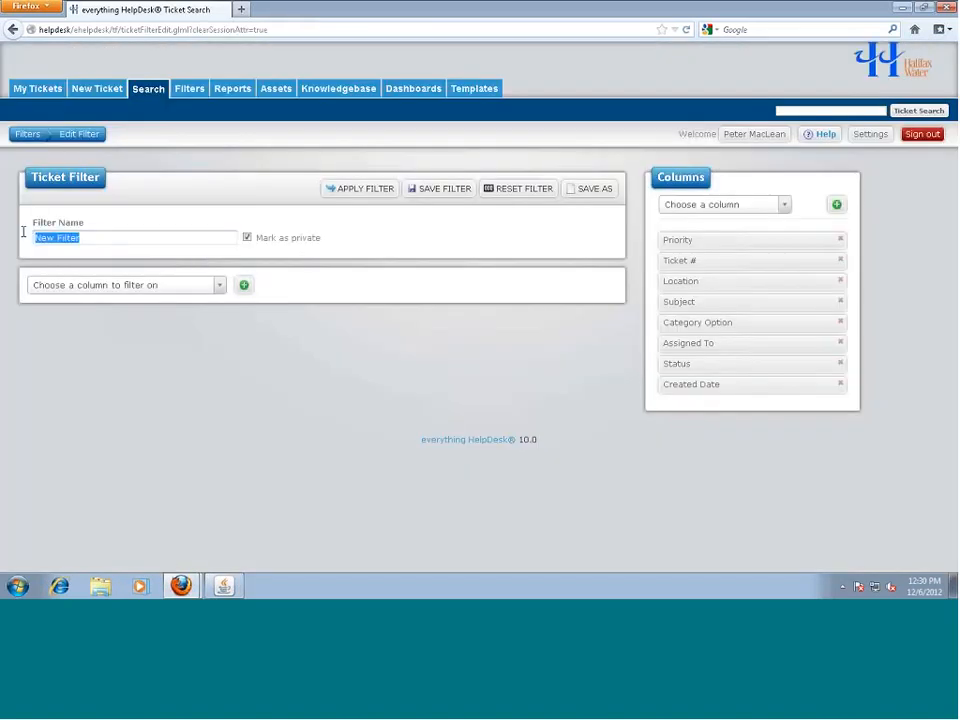
text(Year end)
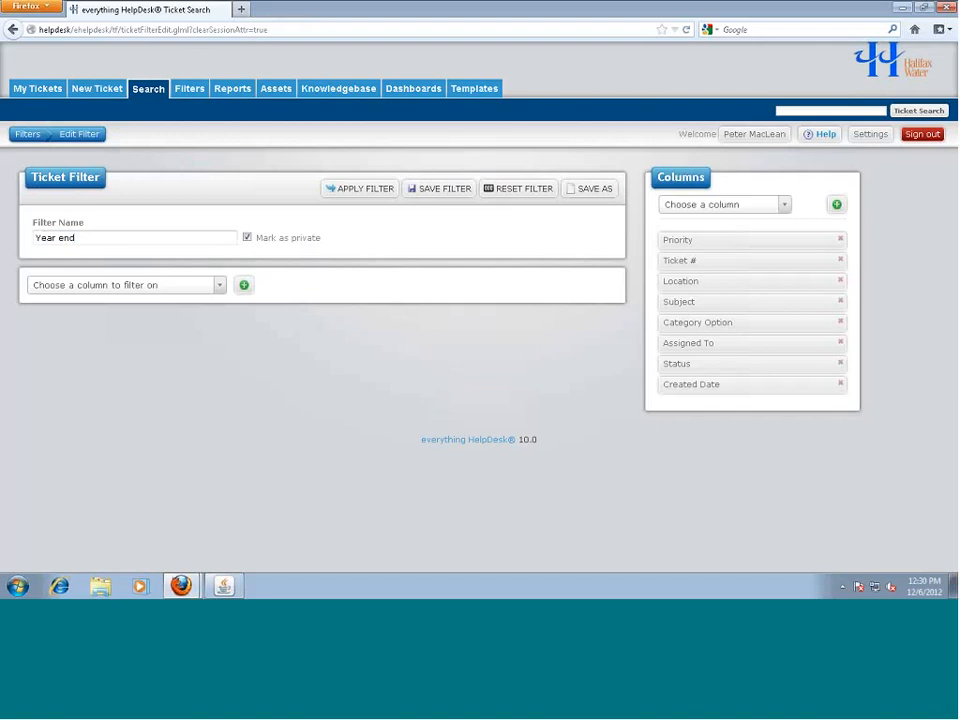
text( 2012)
Browse the filter column list, searching for 'leas', then close it without choosing a column
click(218, 287)
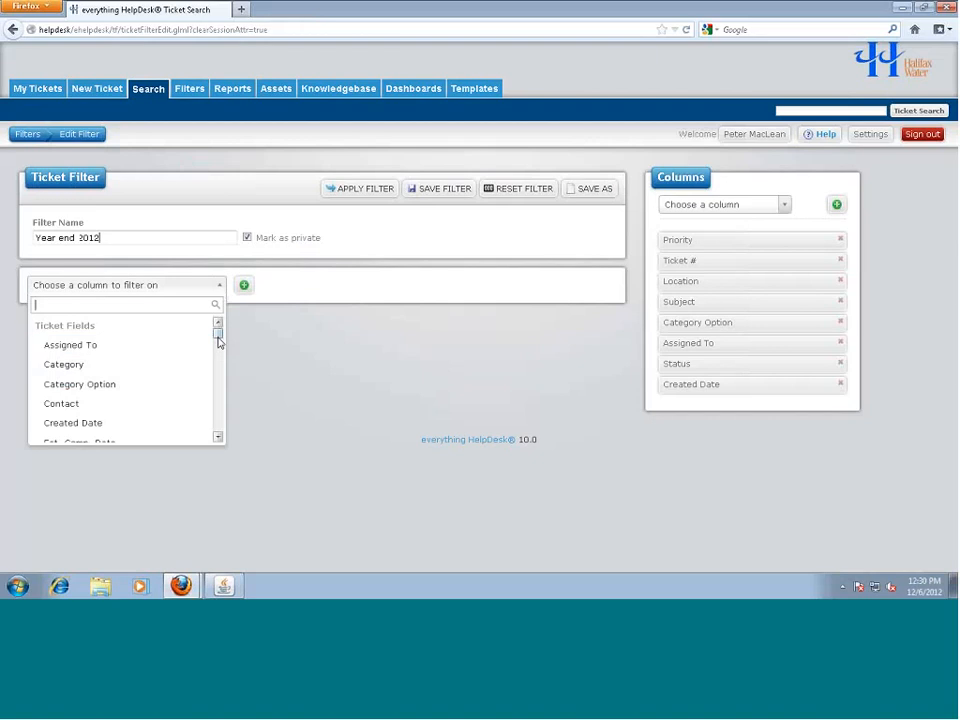
drag(219, 342, 218, 375)
text(le)
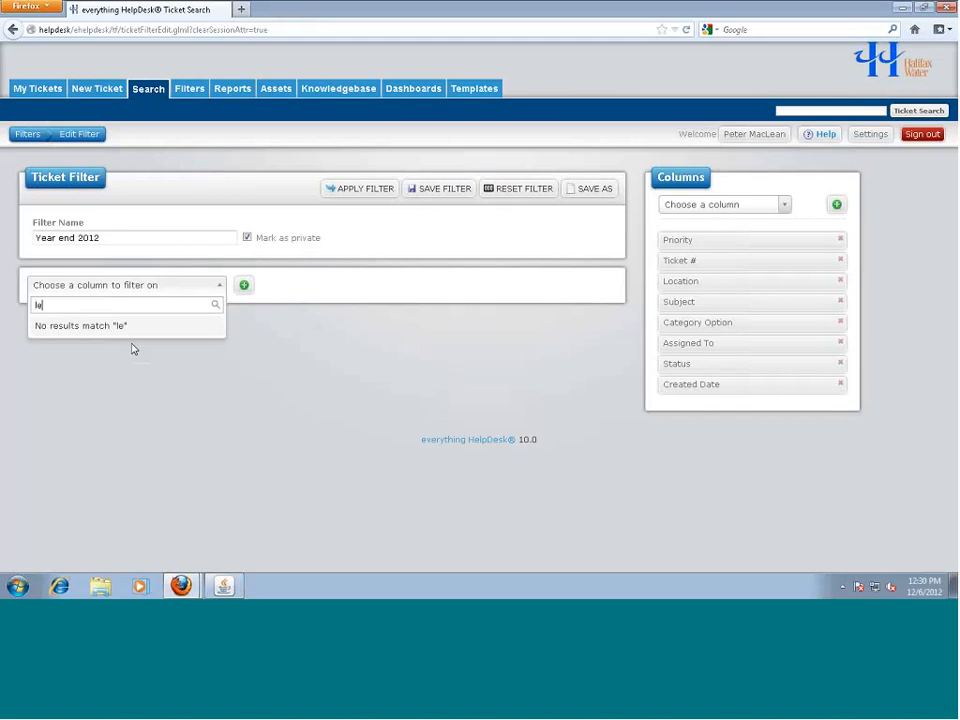
text(as)
key(BackSpace)
key(BackSpace)
key(BackSpace)
key(BackSpace)
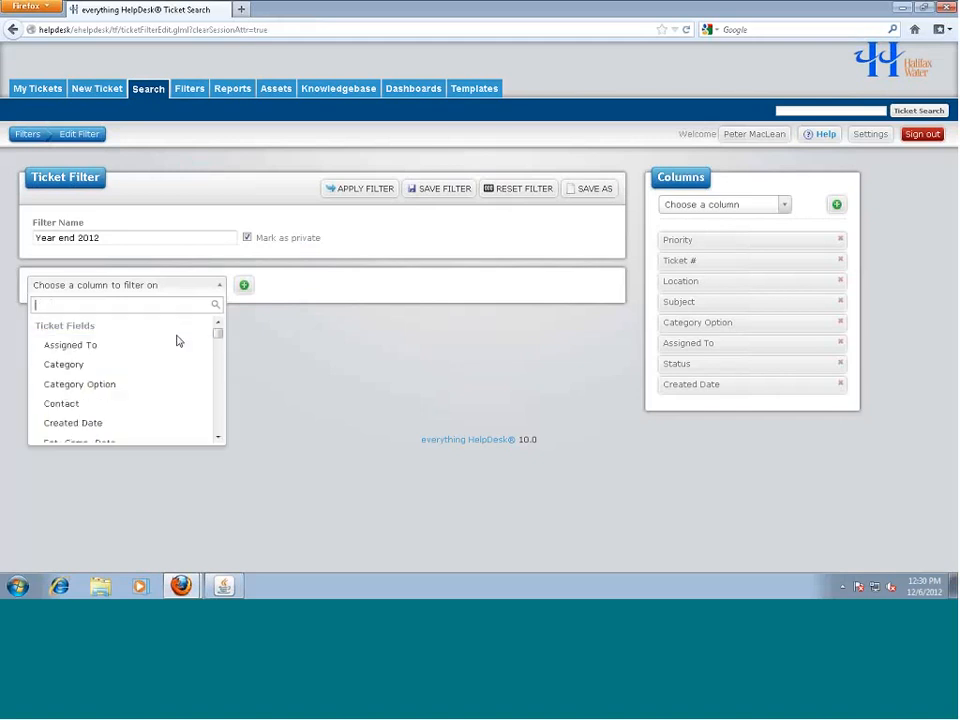
drag(220, 336, 220, 436)
click(240, 395)
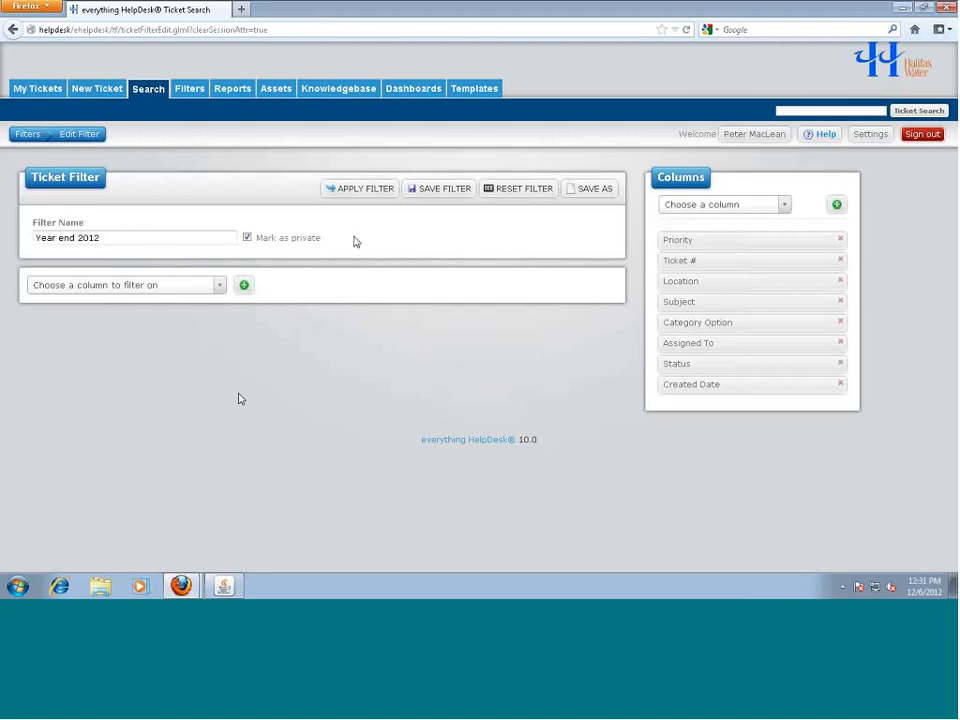
Open the Lease Expiration Report PDF from asset Reports, accept the reader licence, then go back
click(201, 92)
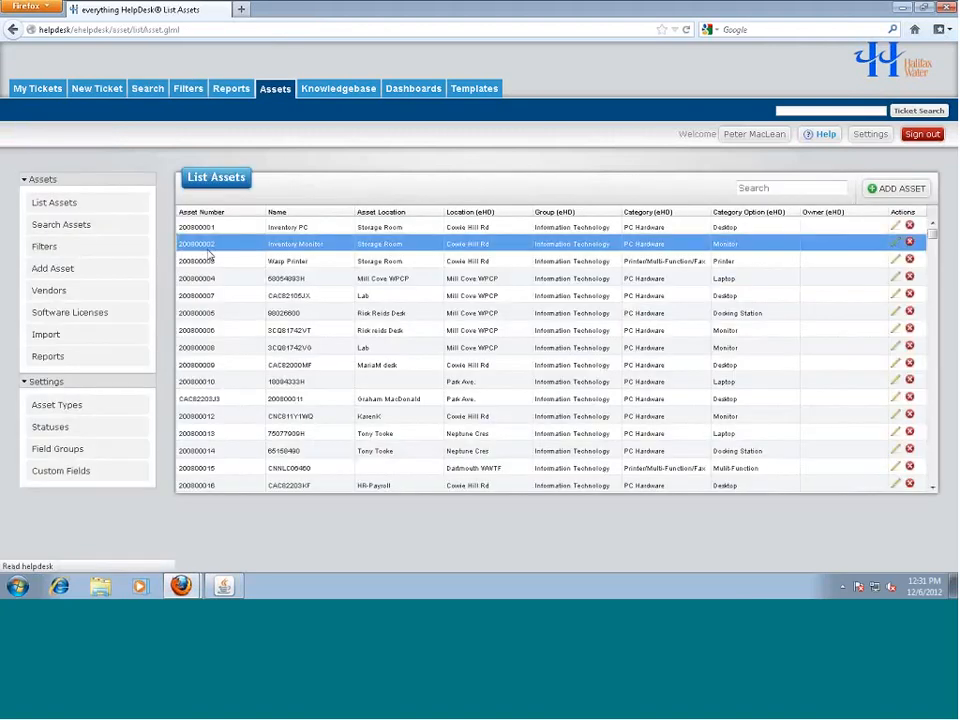
click(52, 359)
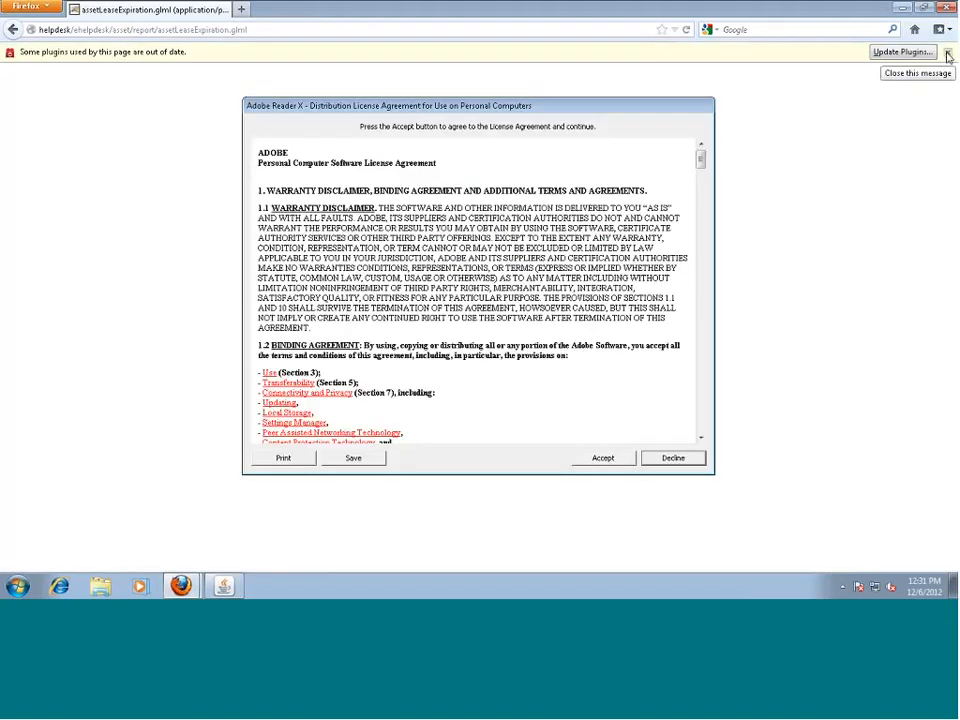
click(604, 458)
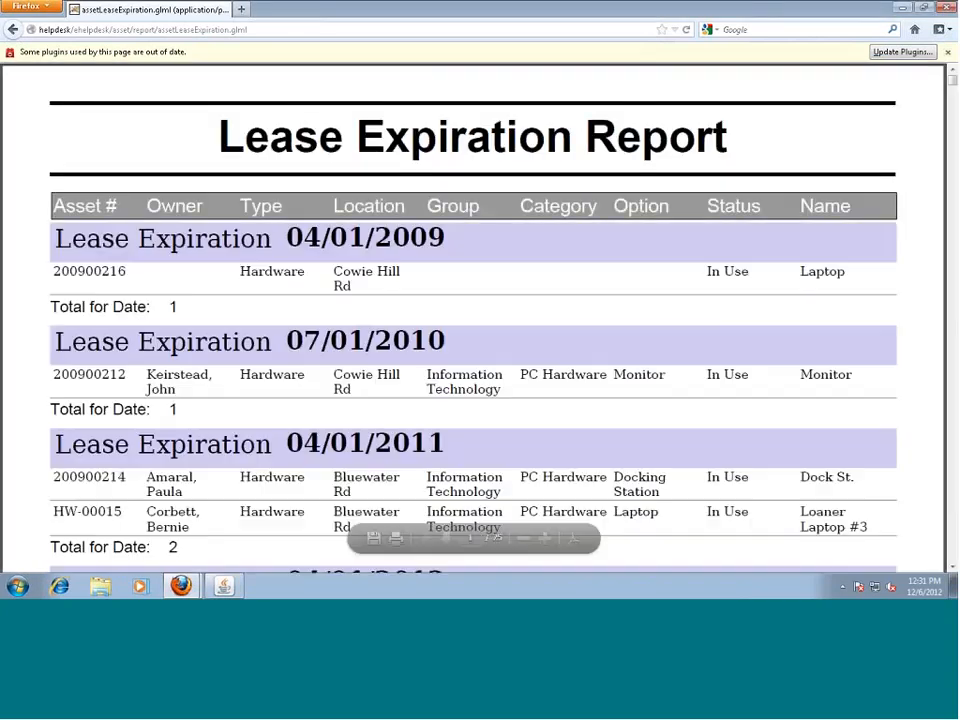
click(949, 52)
click(12, 29)
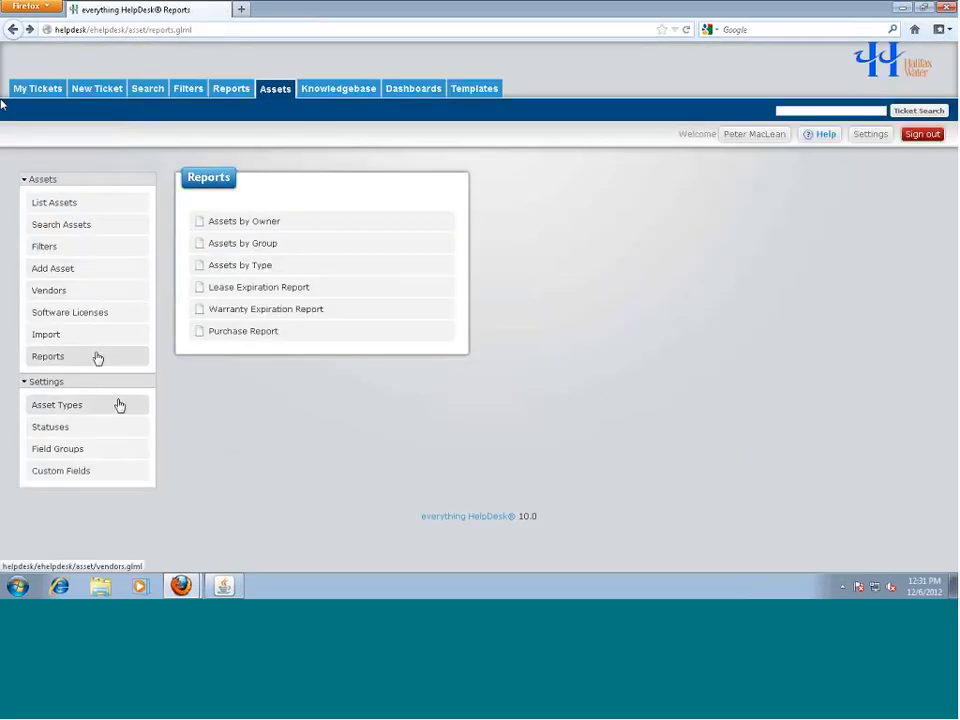
Edit the PC Replacement List filter, keep its On lease-date condition, and apply it to export assets.xls
click(45, 247)
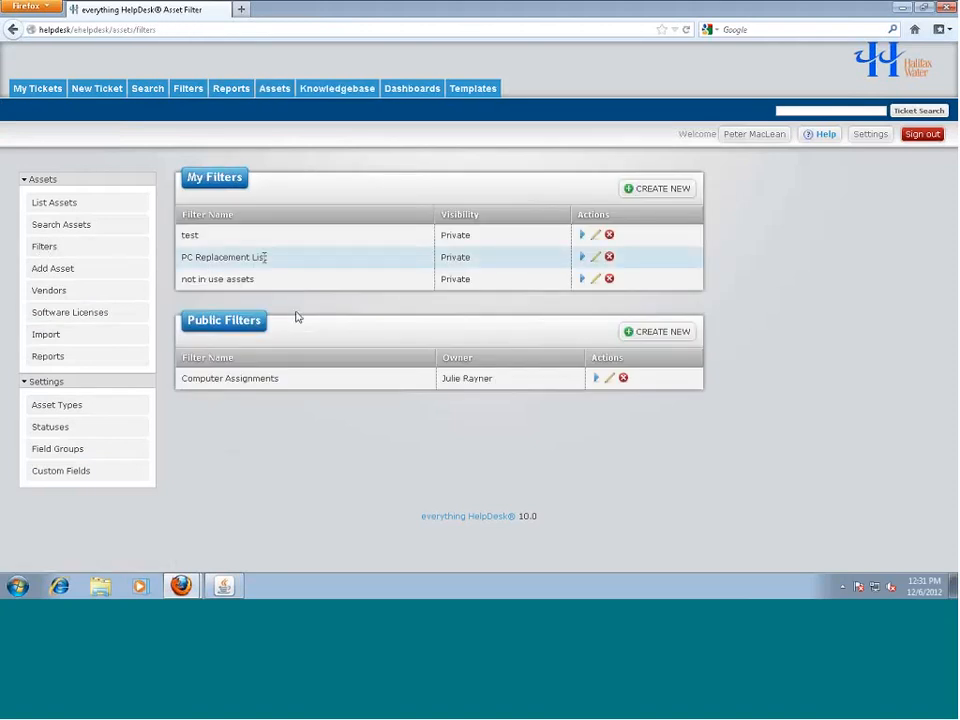
click(597, 258)
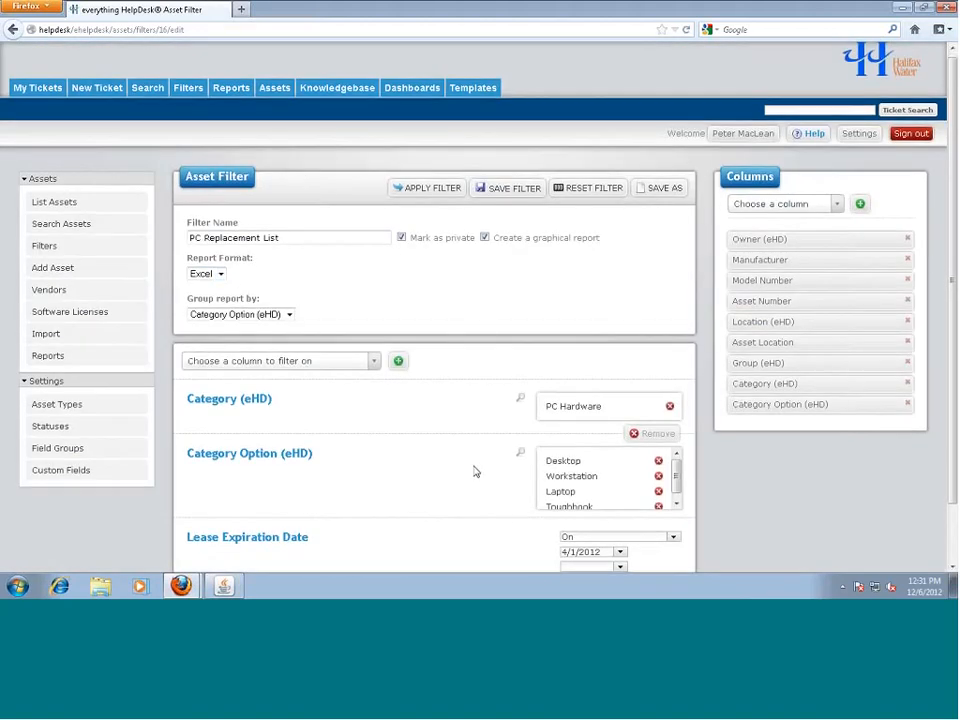
scroll(476, 471, down, 2)
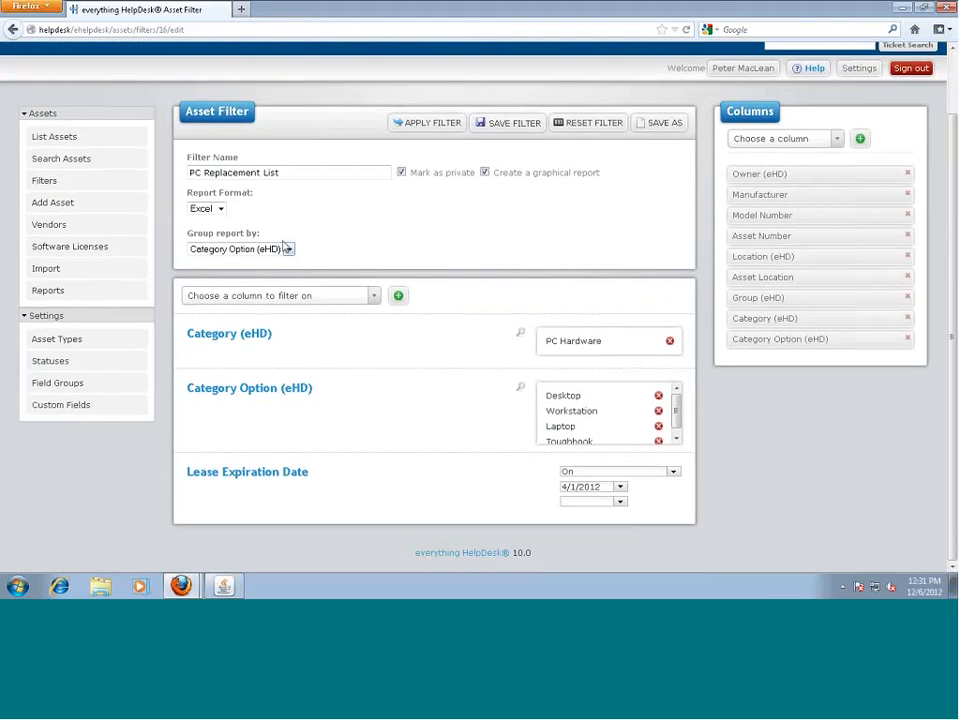
click(221, 209)
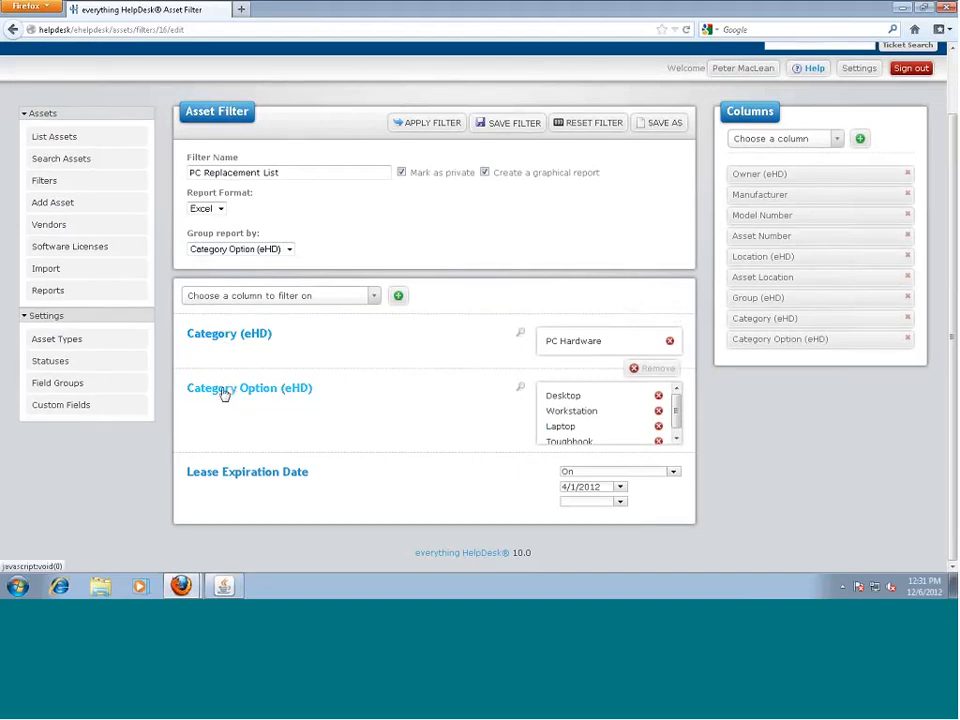
scroll(678, 410, down, 1)
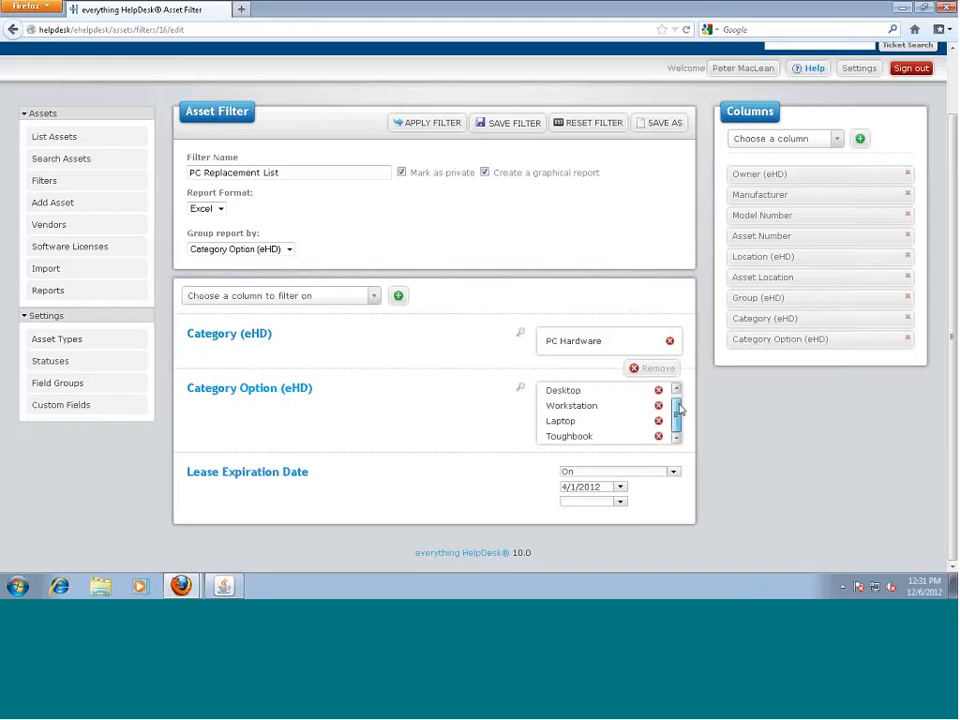
drag(678, 415, 678, 403)
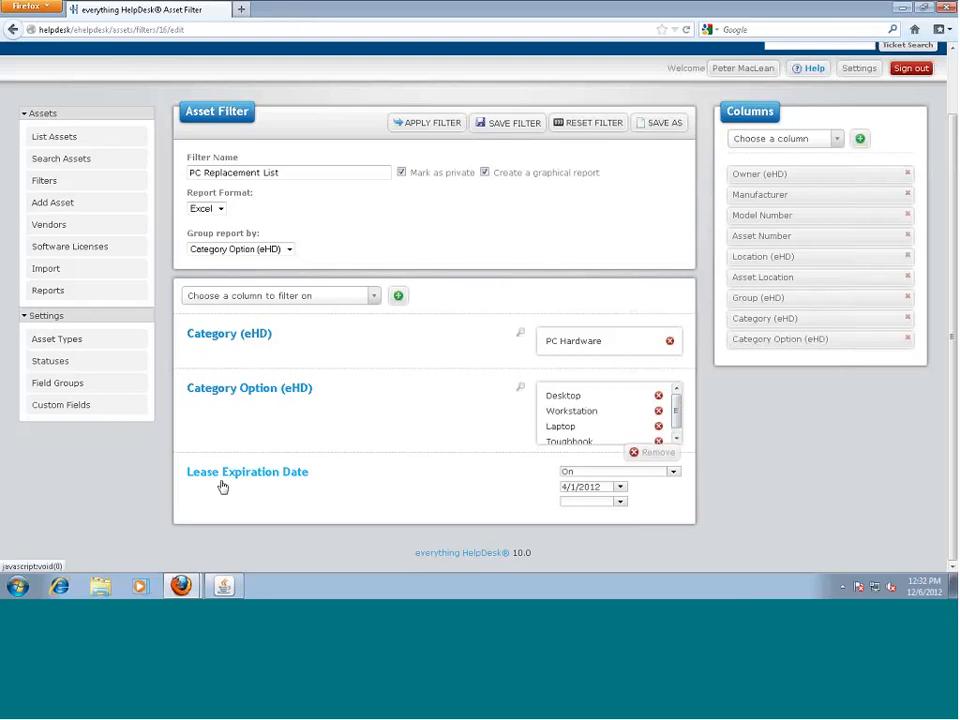
click(677, 474)
click(677, 474)
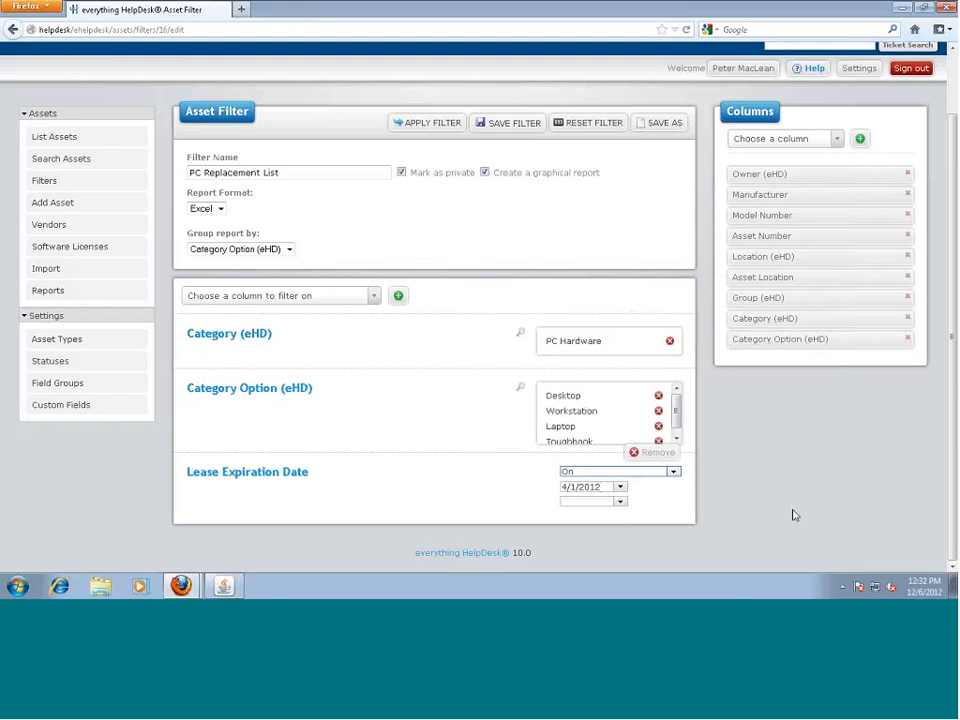
click(426, 123)
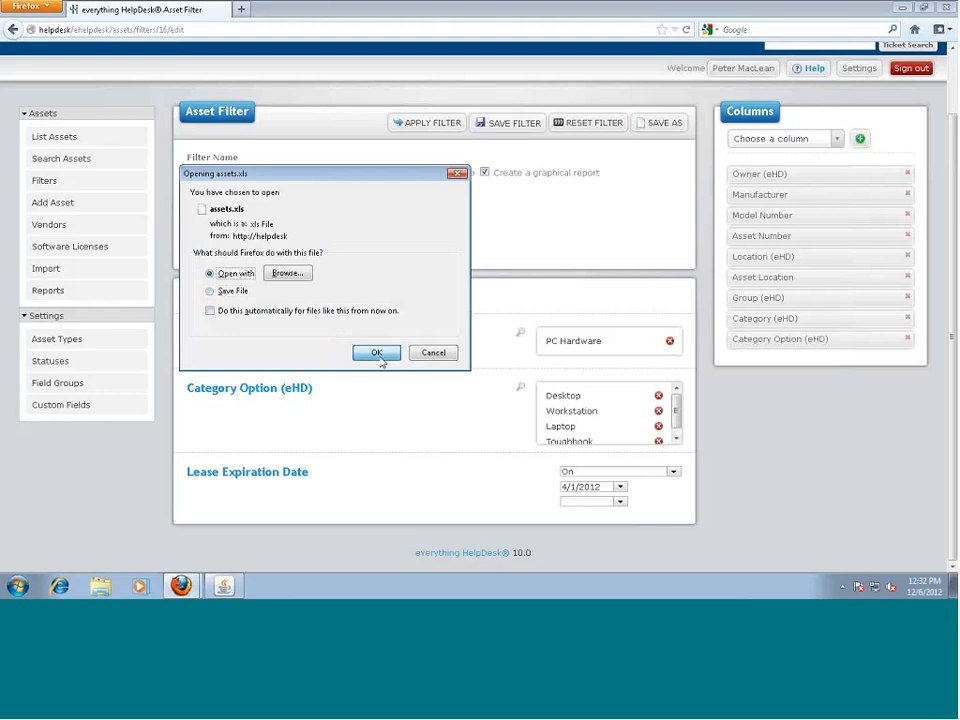
Dismiss the assets.xls download window and the can't-open-file message
click(379, 355)
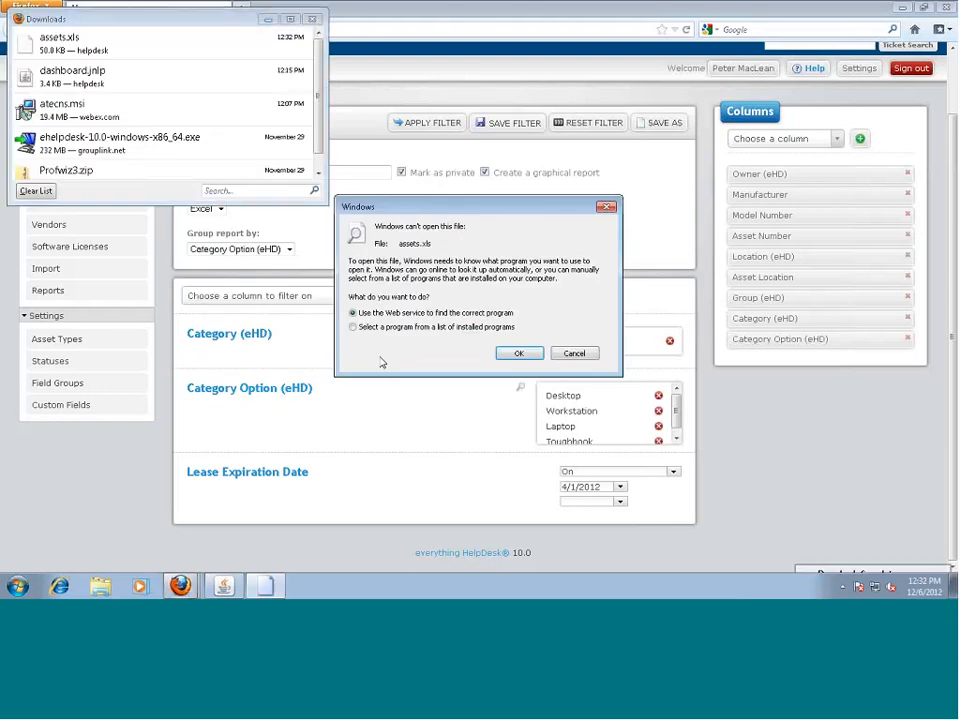
click(312, 20)
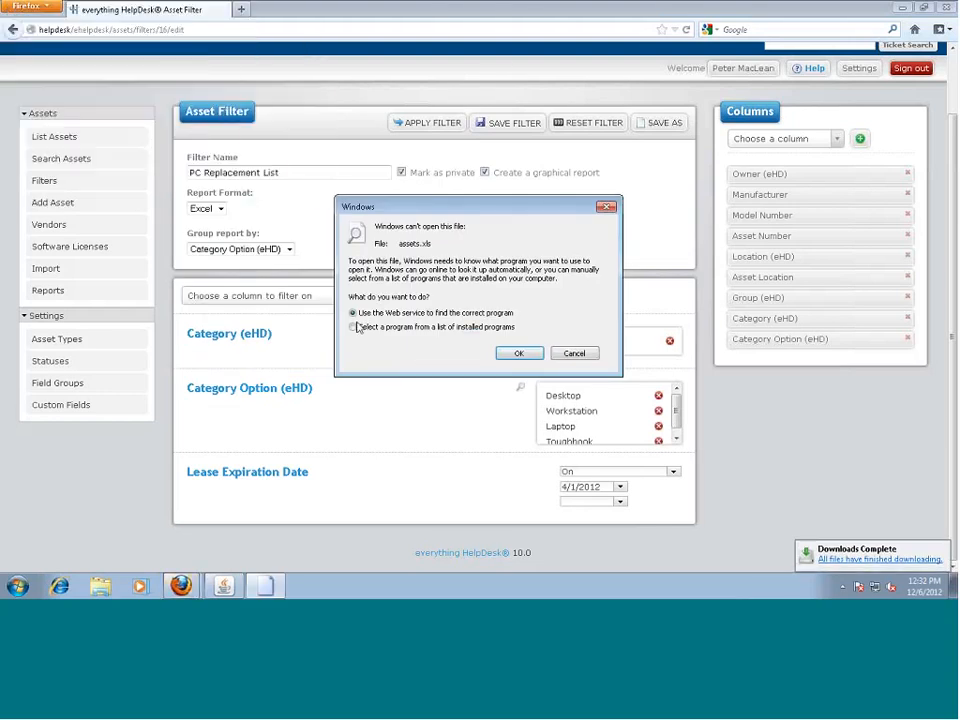
click(574, 352)
Switch the filter's report format from Excel to PDF, cancelling the repeated assets.xls download
click(207, 208)
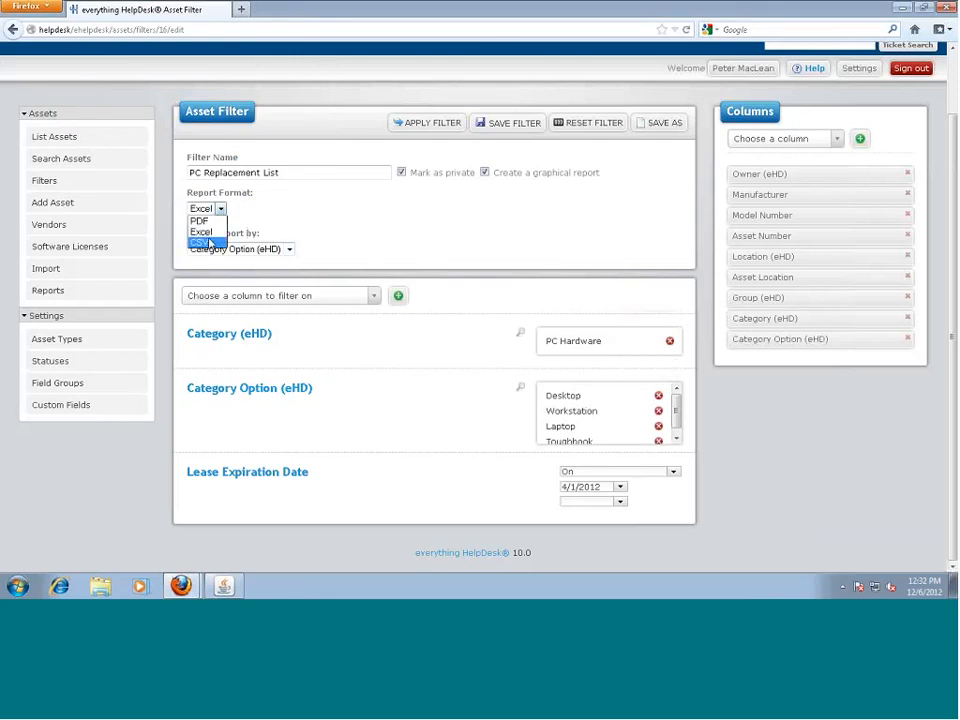
click(199, 220)
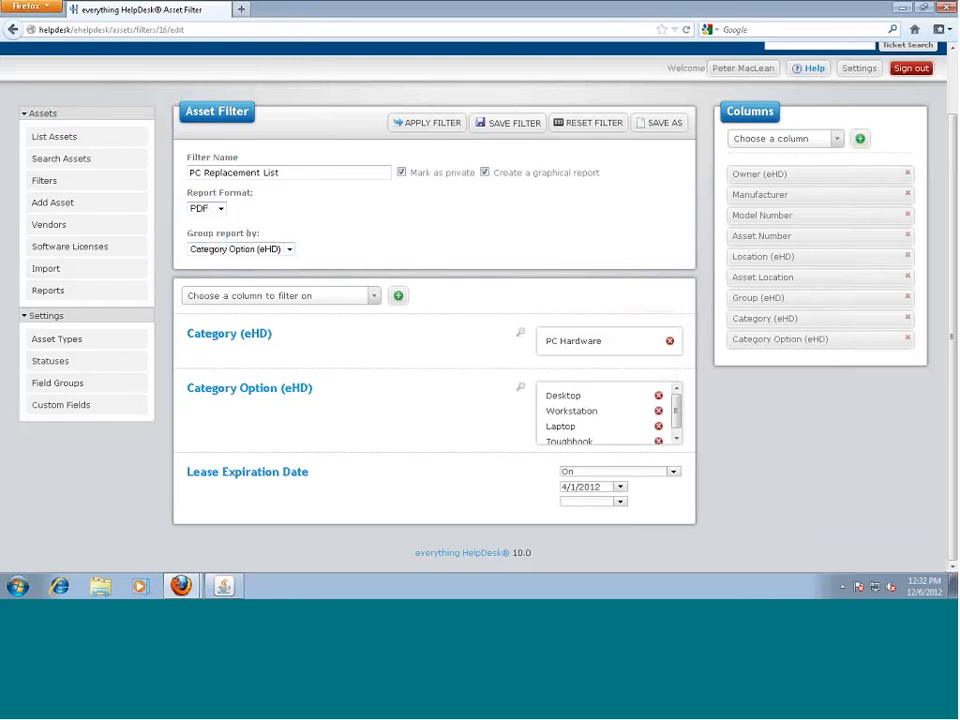
click(427, 123)
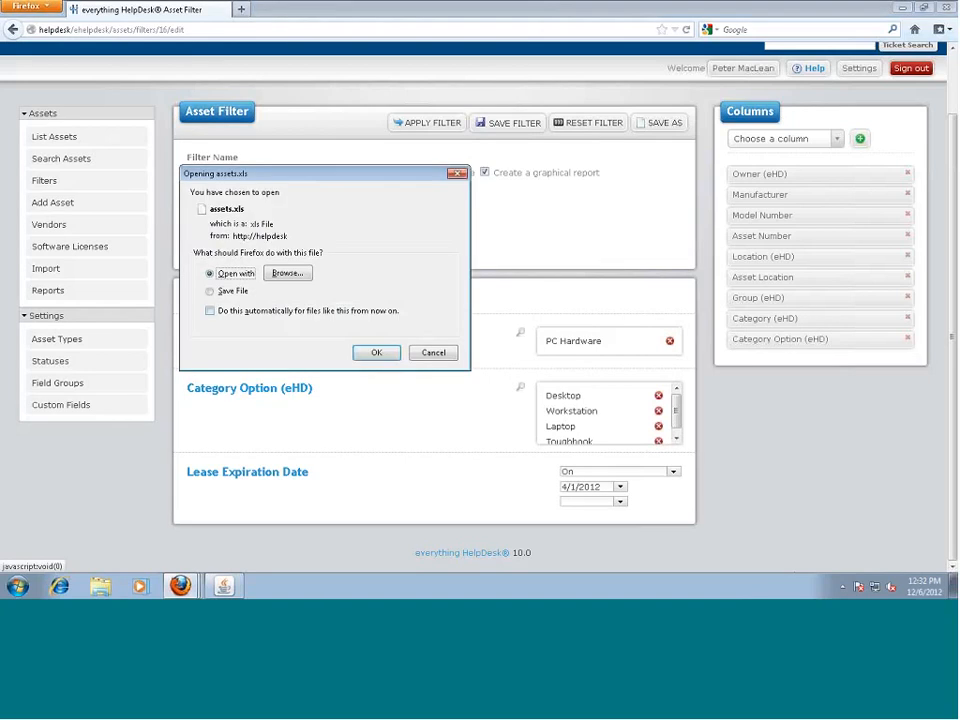
click(436, 352)
click(220, 209)
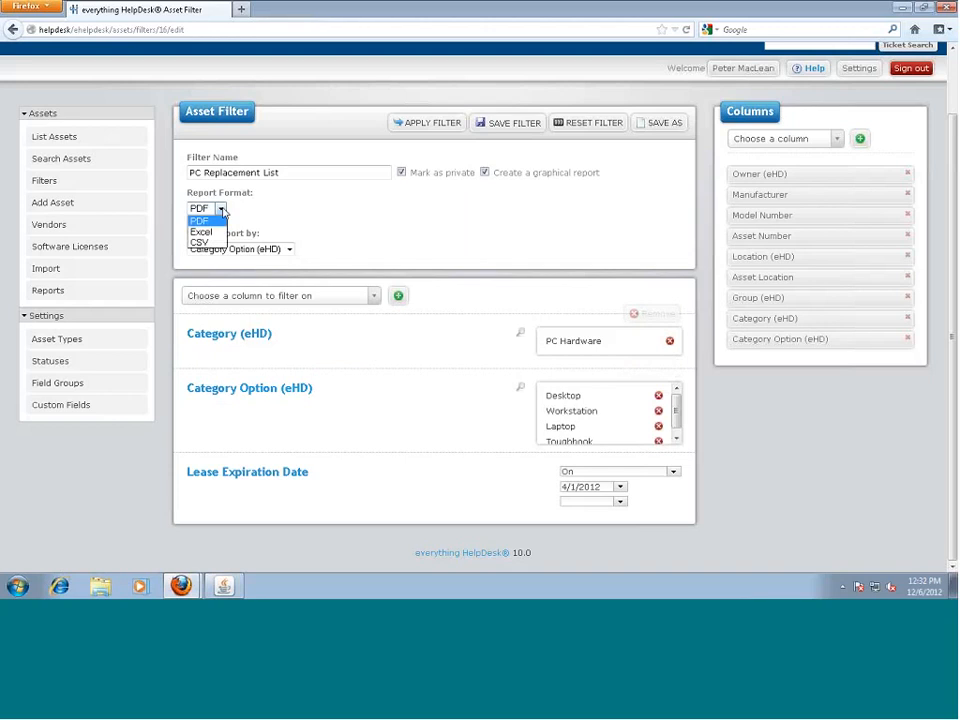
click(220, 209)
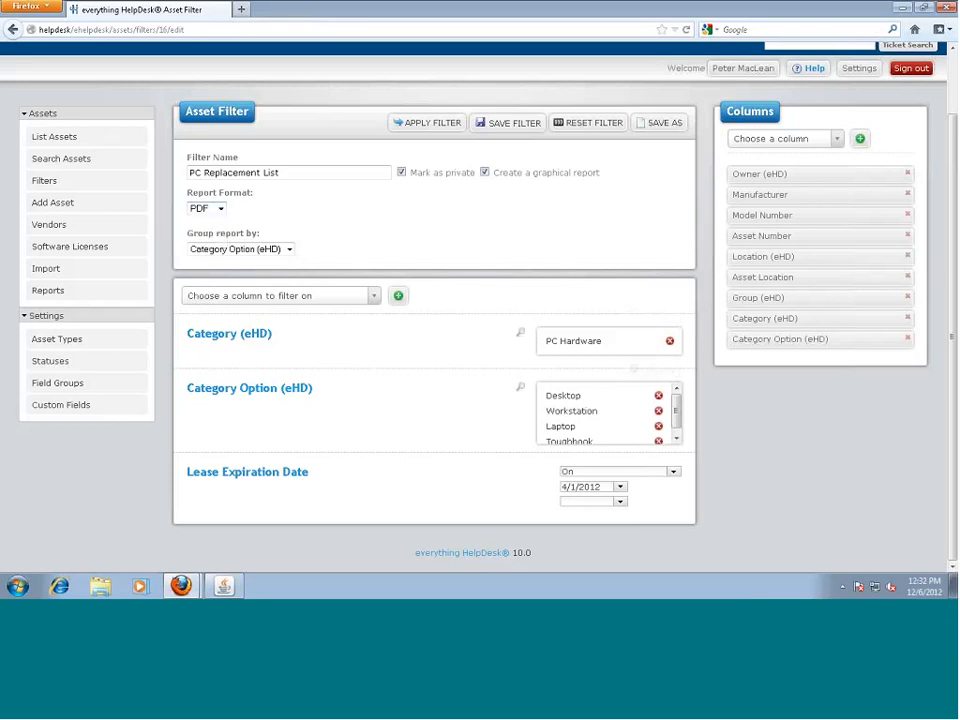
Save the filter, run it to view the PC Replacement List PDF, scroll through, then close it
click(497, 124)
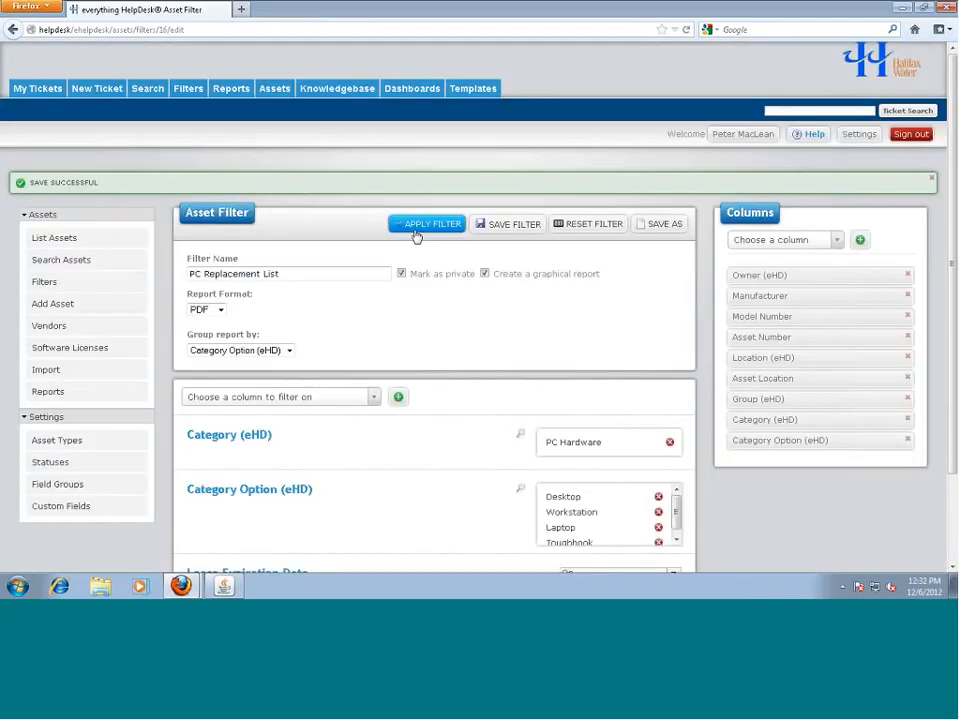
click(418, 228)
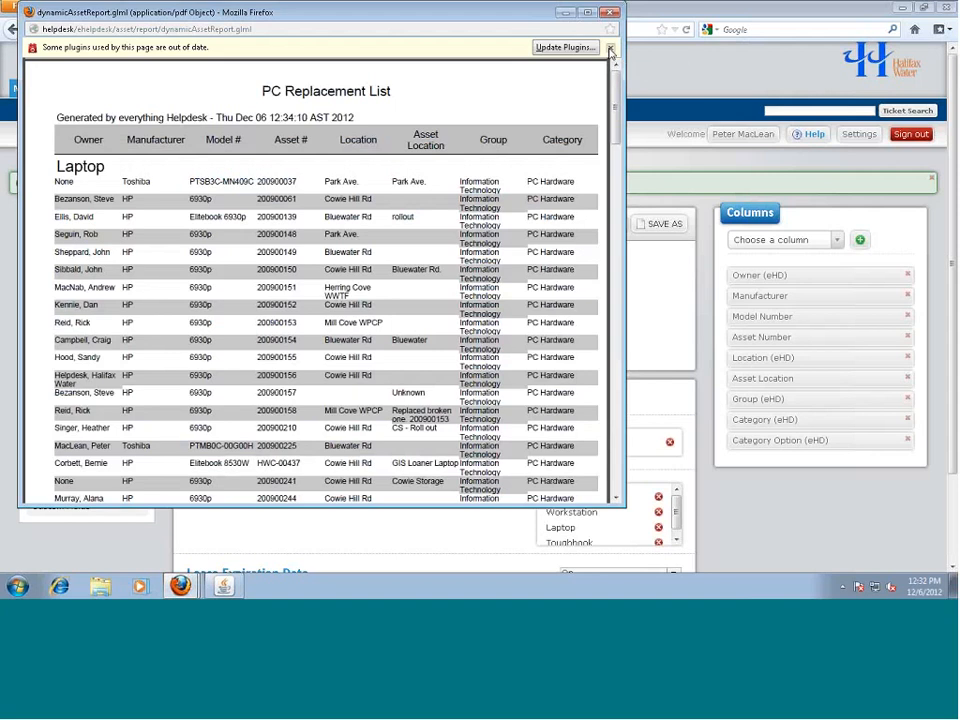
click(611, 49)
scroll(236, 196, down, 5)
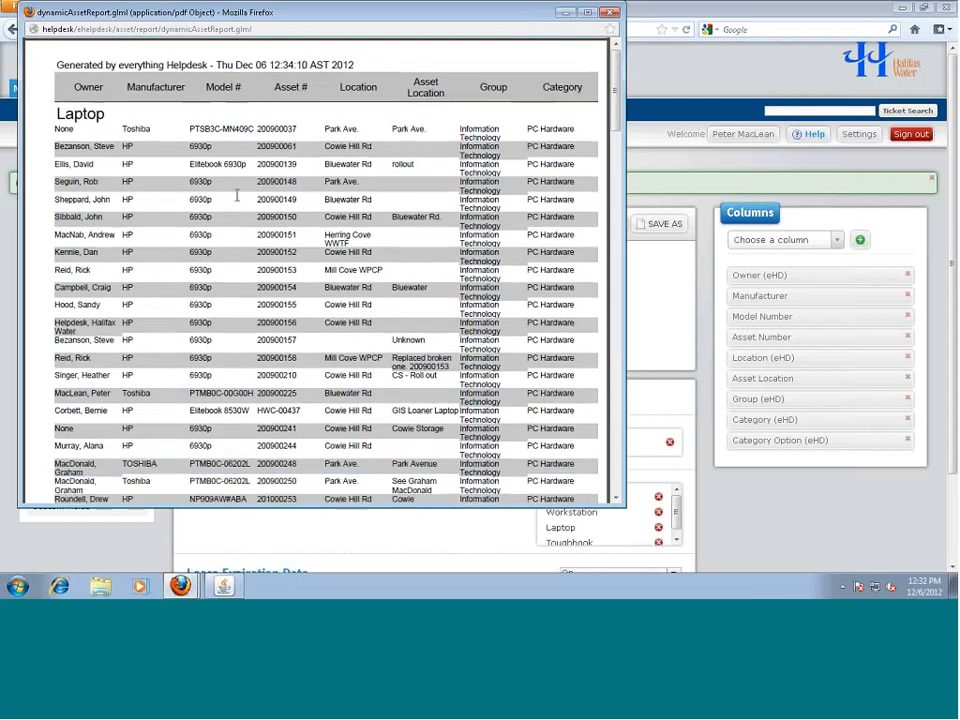
scroll(236, 196, down, 20)
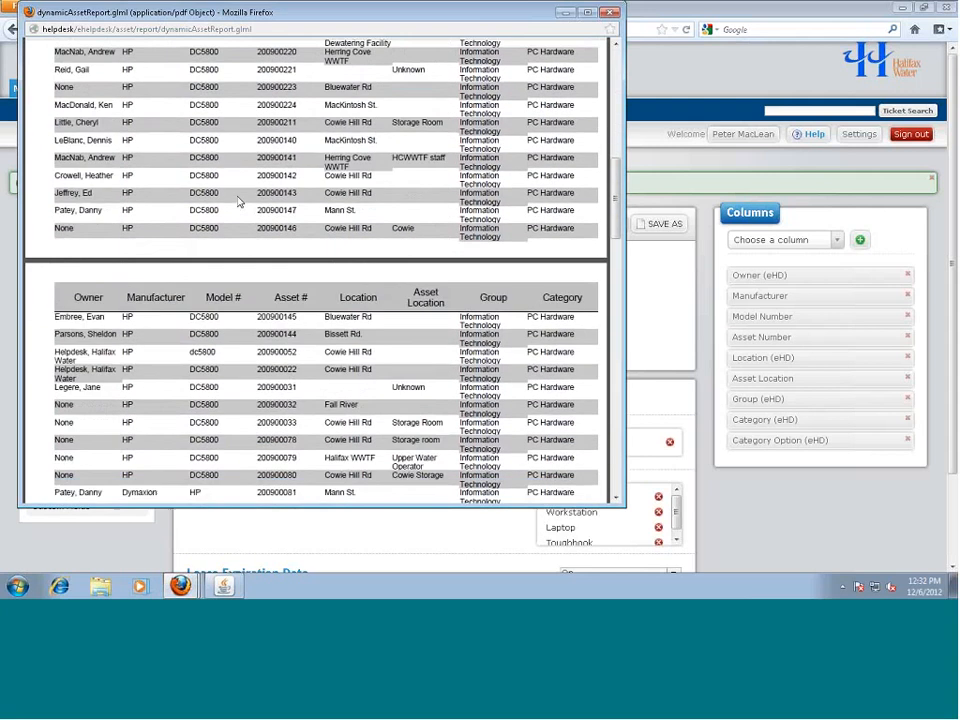
scroll(238, 201, down, 20)
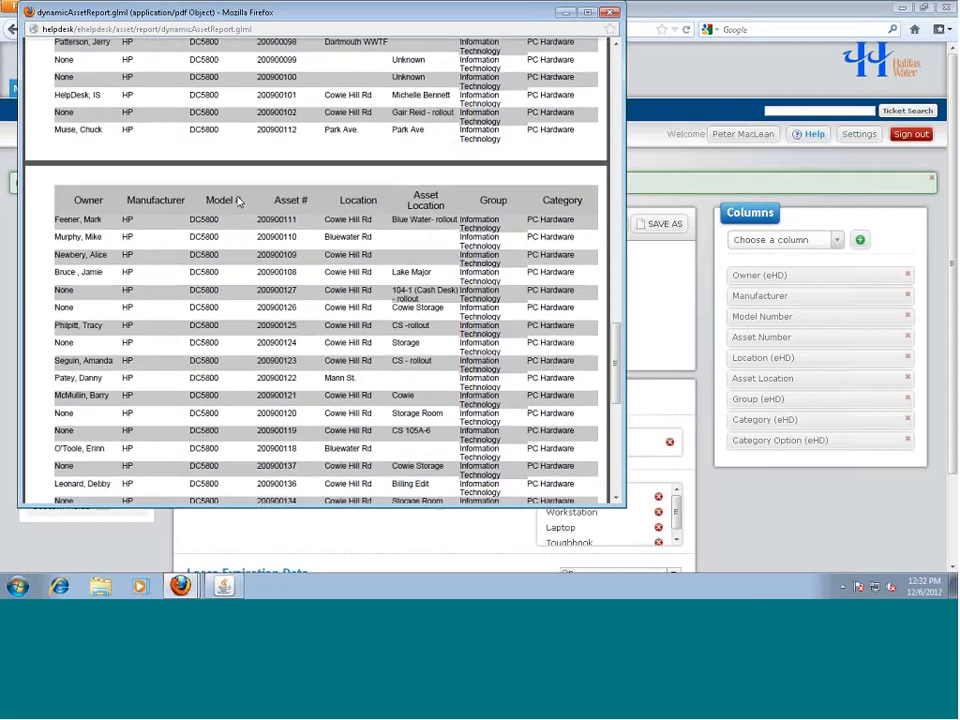
scroll(169, 334, up, 4)
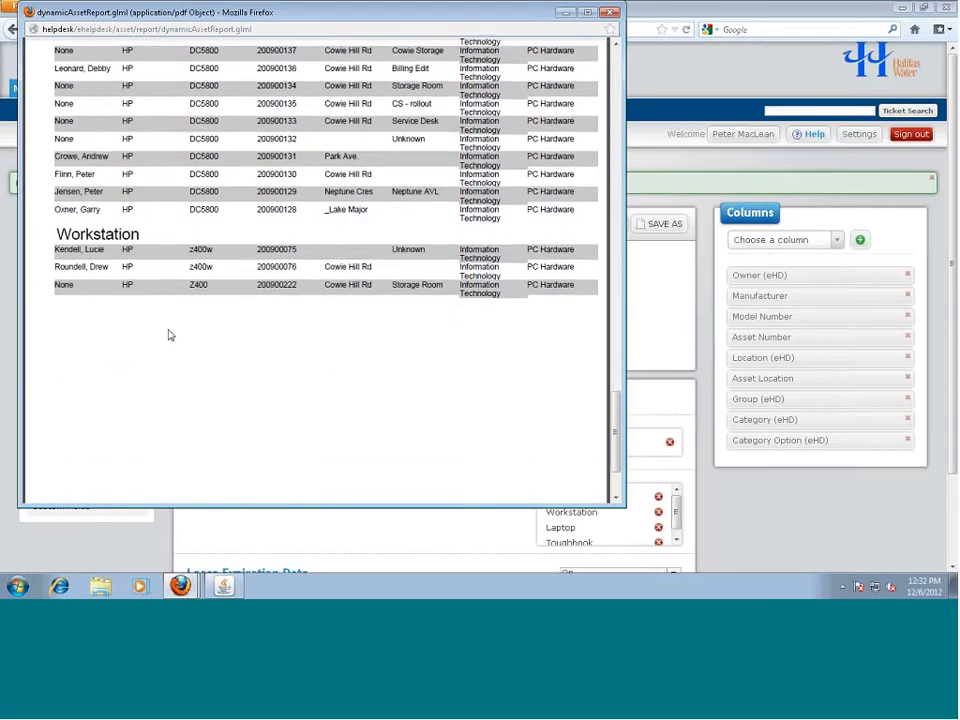
scroll(163, 333, up, 20)
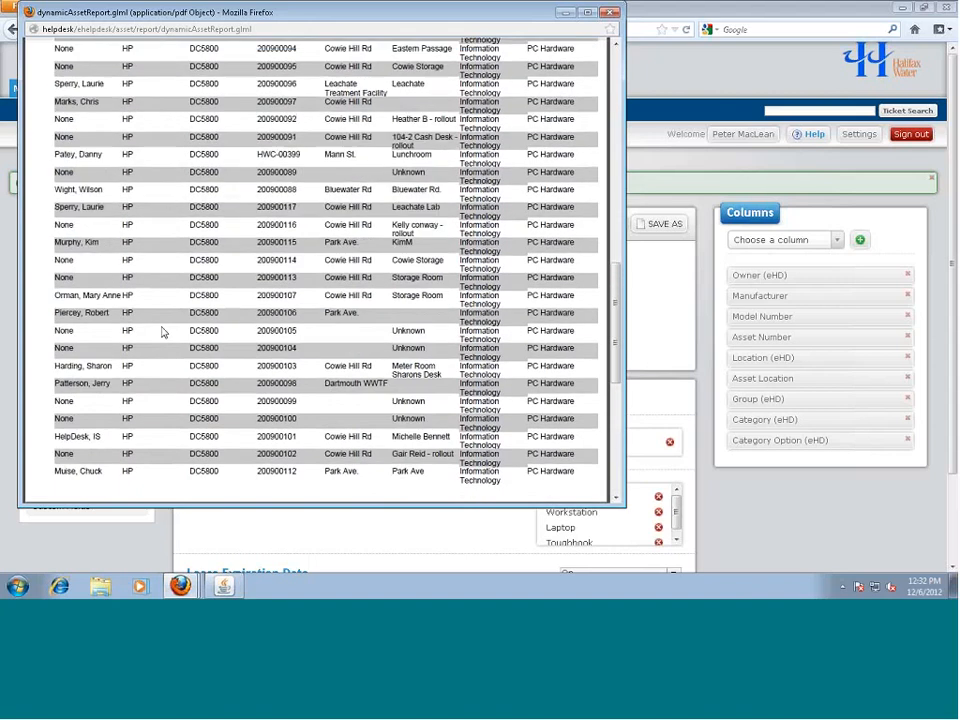
scroll(163, 333, up, 10)
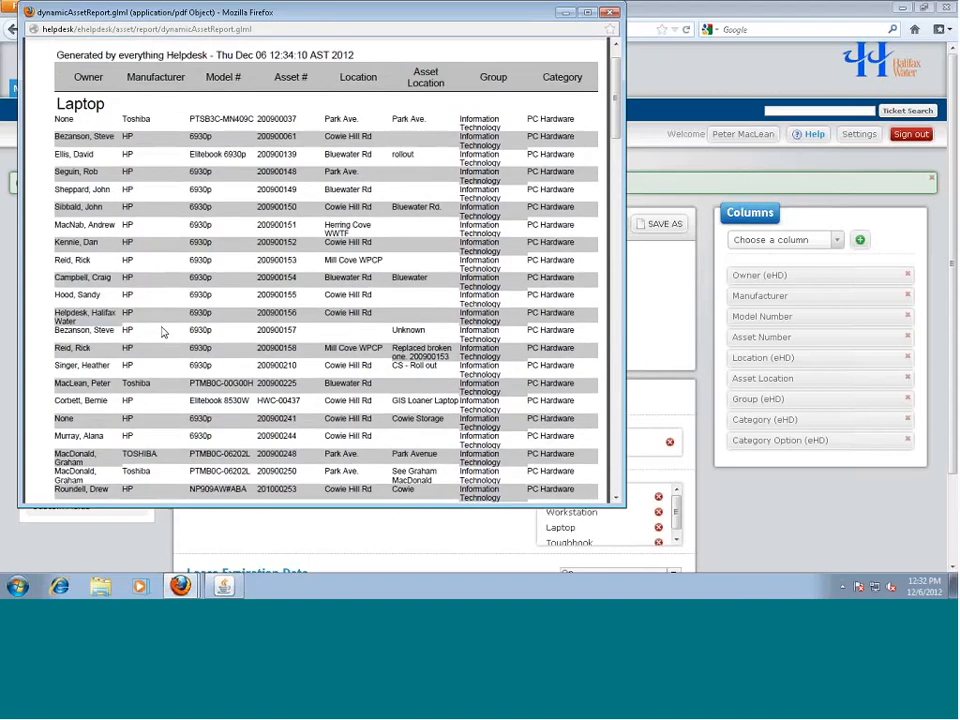
click(609, 13)
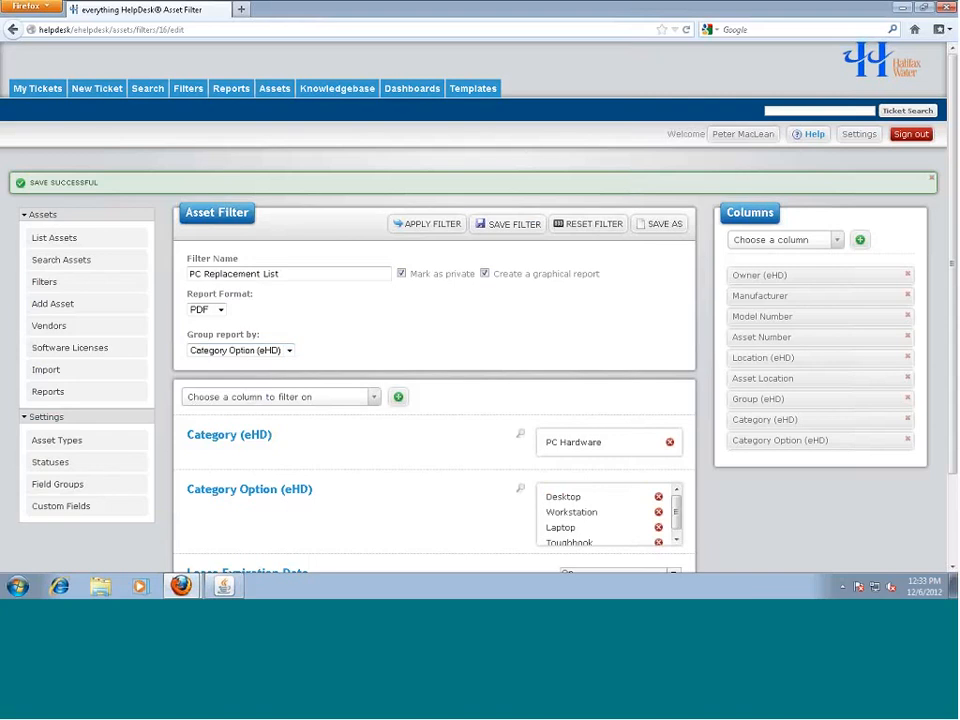
Review the Software dashboard's six widgets, Test through Test3, then switch to Ticket Filters
click(412, 89)
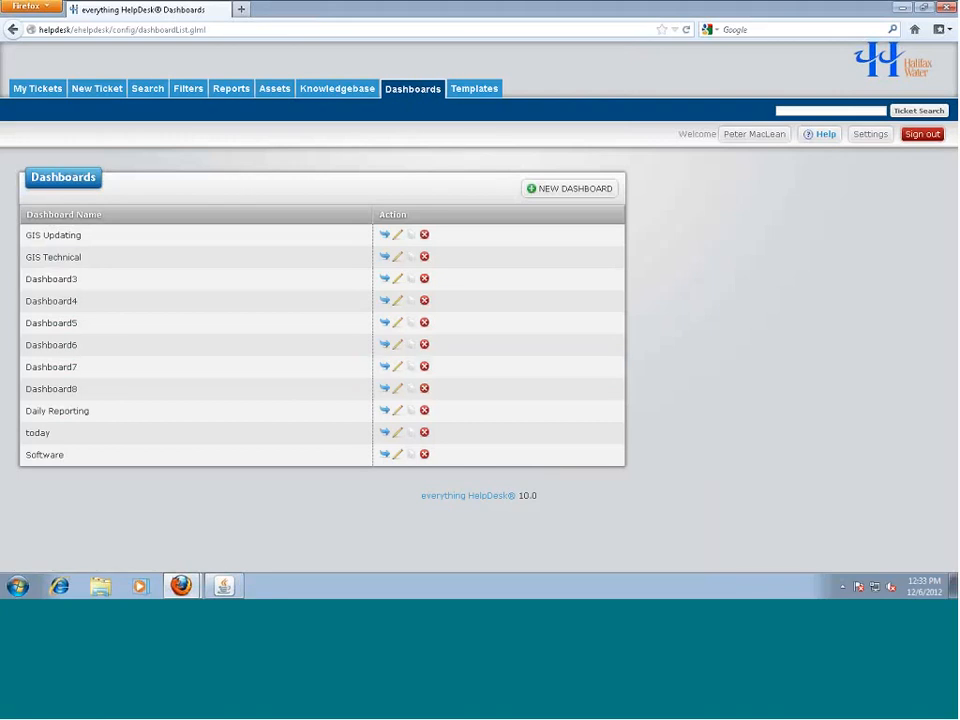
click(397, 457)
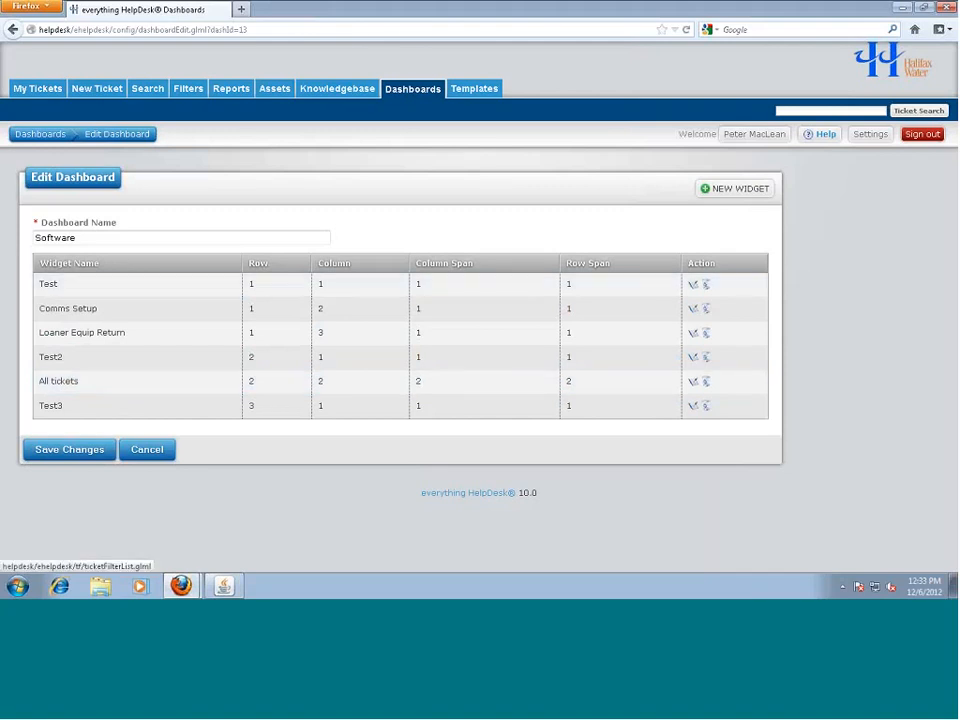
click(188, 88)
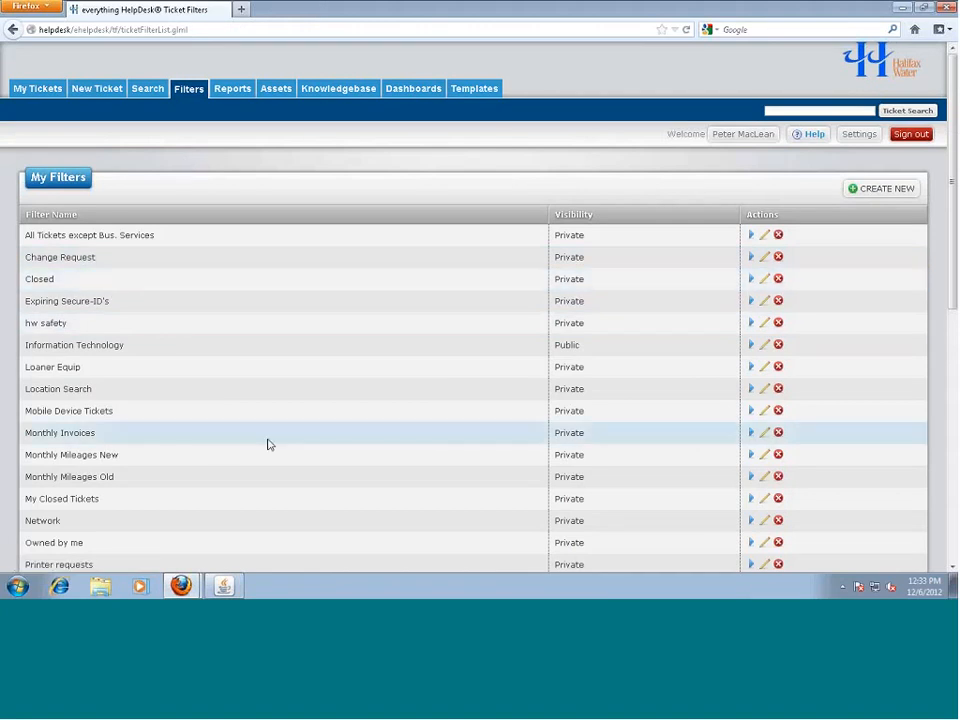
scroll(268, 444, down, 5)
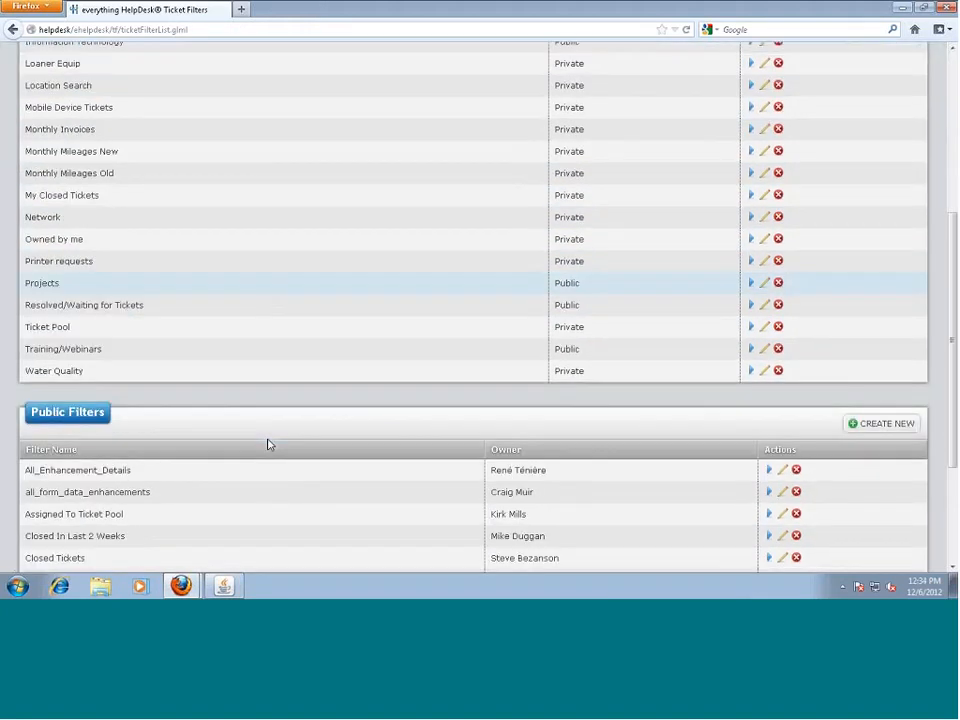
scroll(268, 444, down, 3)
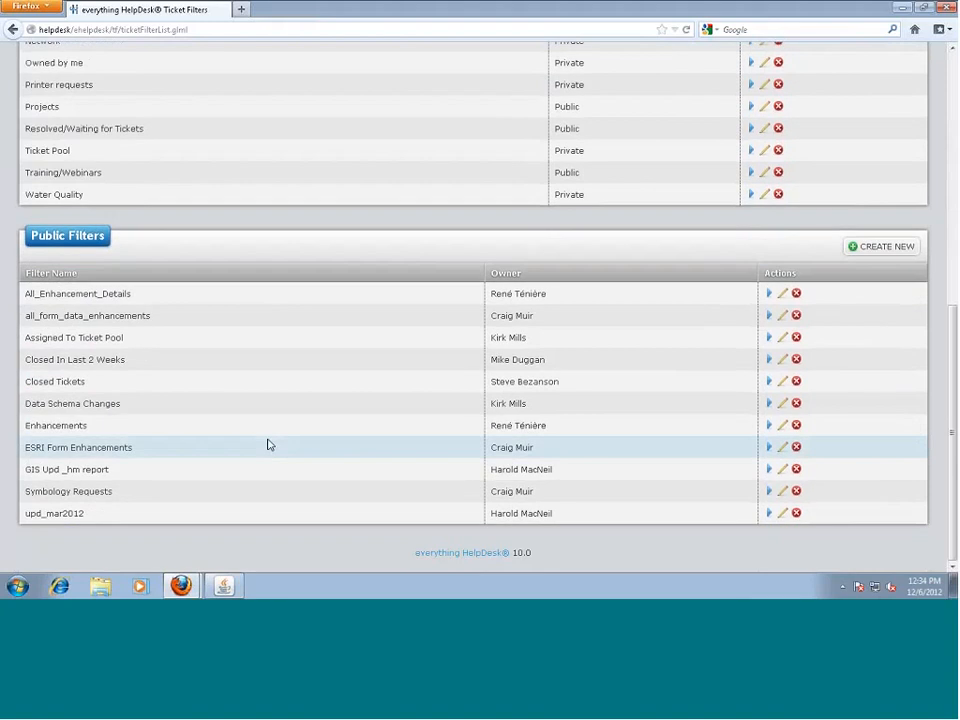
scroll(268, 444, up, 3)
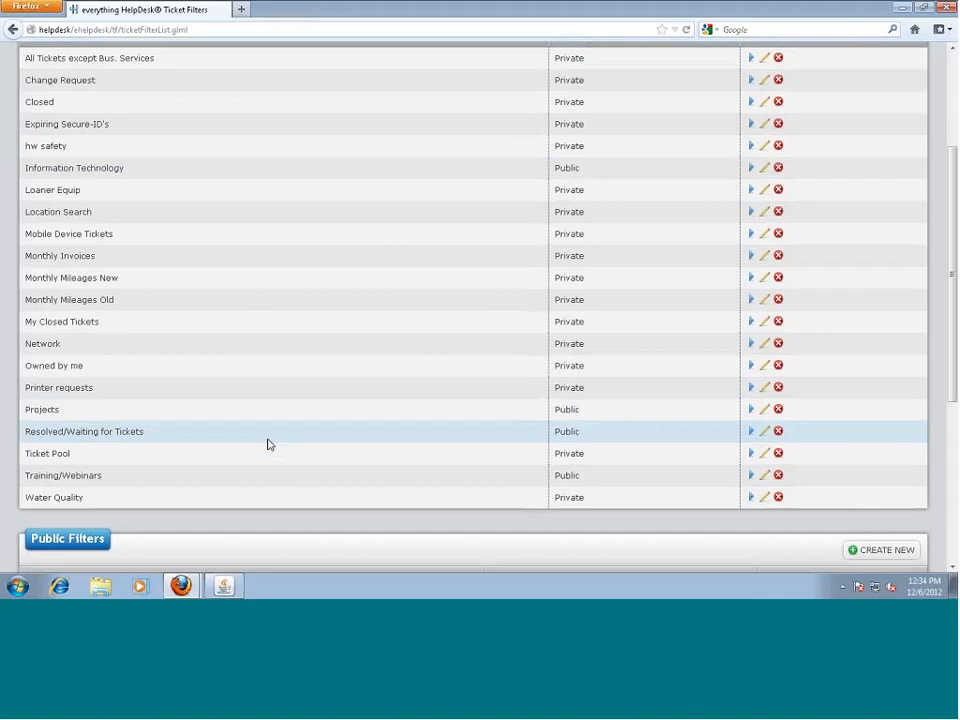
scroll(262, 440, up, 2)
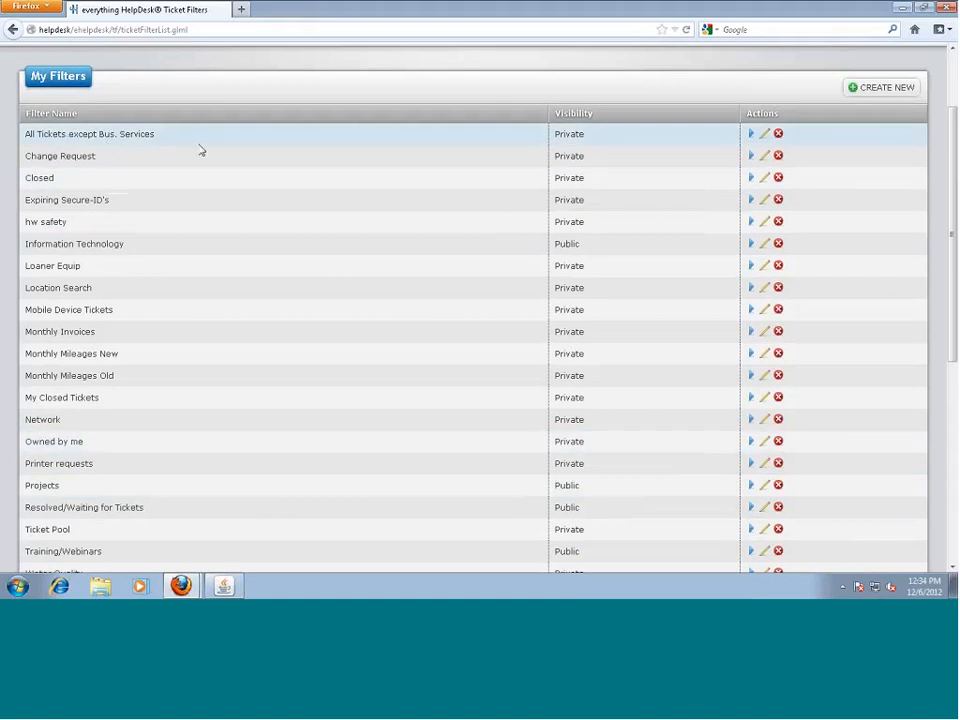
scroll(540, 266, up, 2)
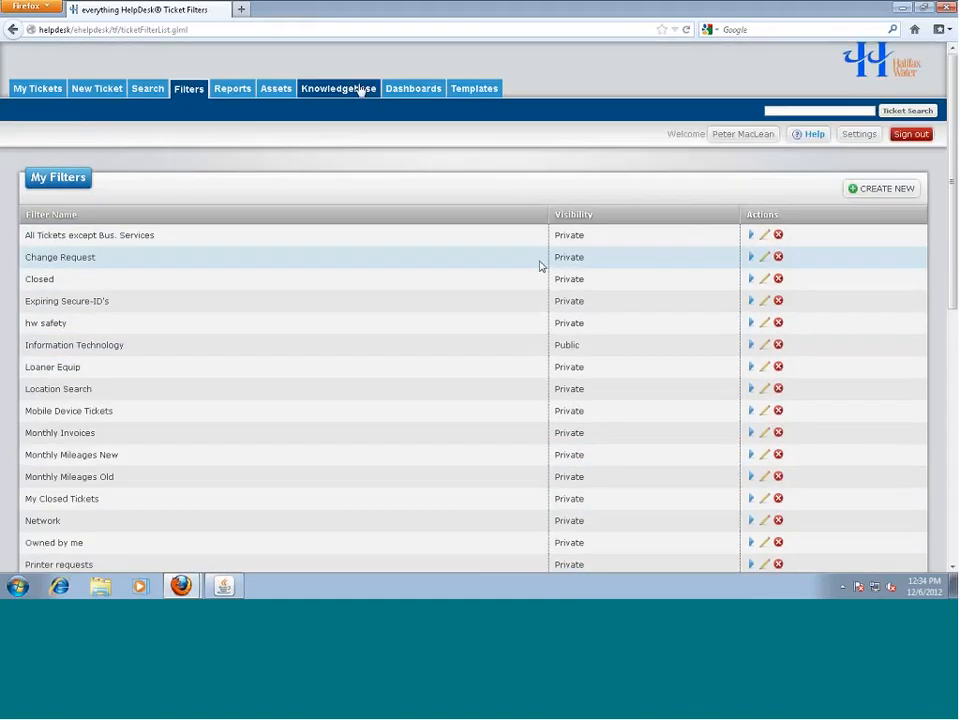
Open the Software dashboard's Comms Setup widget, a Bar Chart at row 1, column 2
click(414, 92)
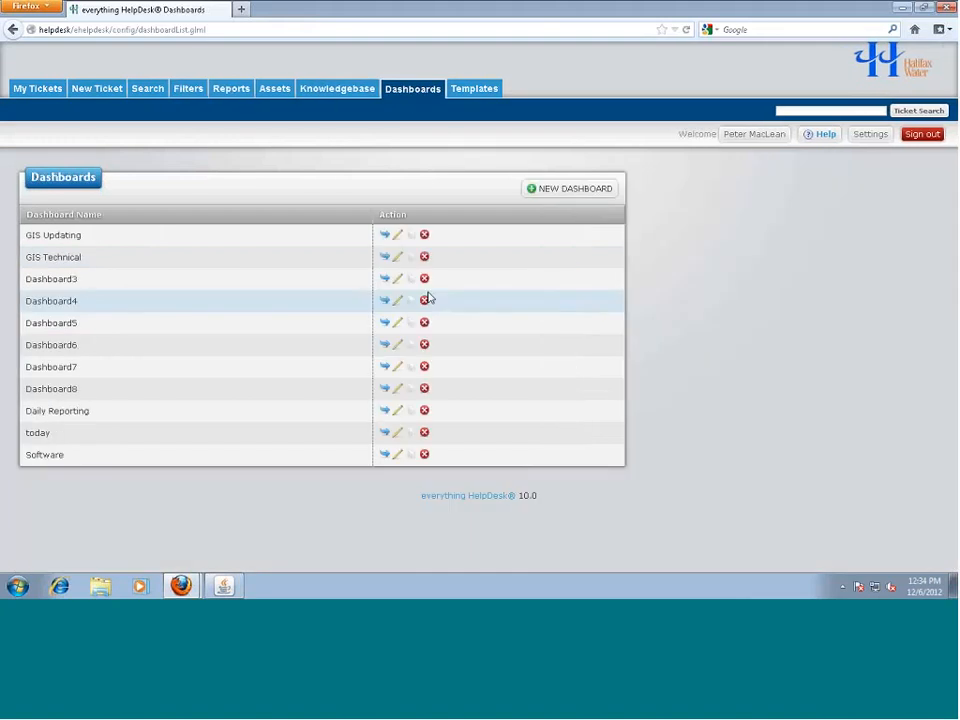
click(394, 459)
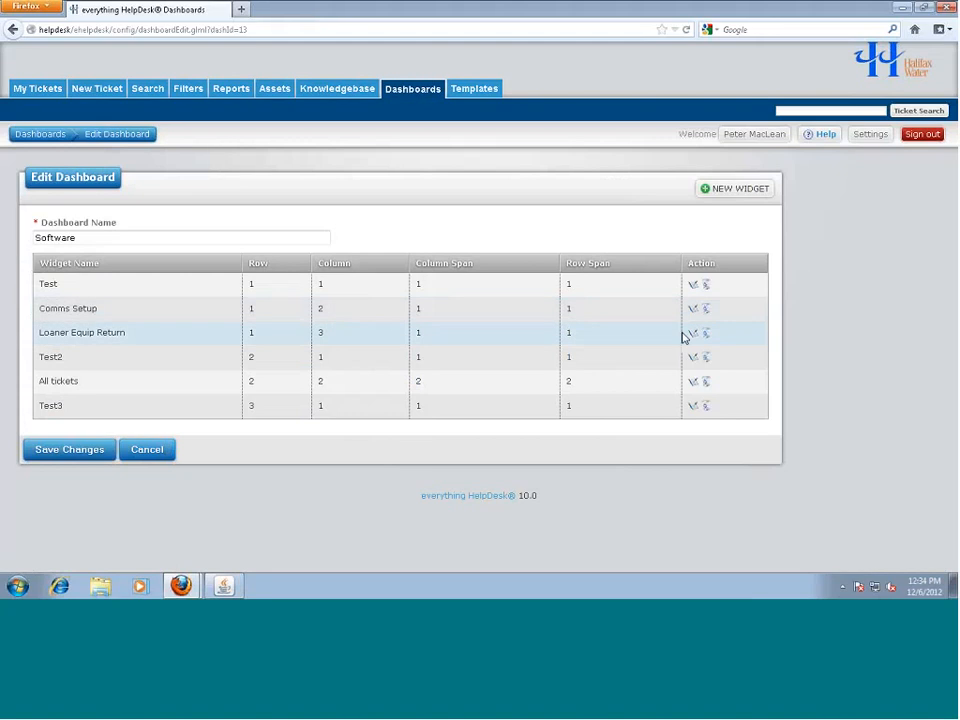
click(693, 308)
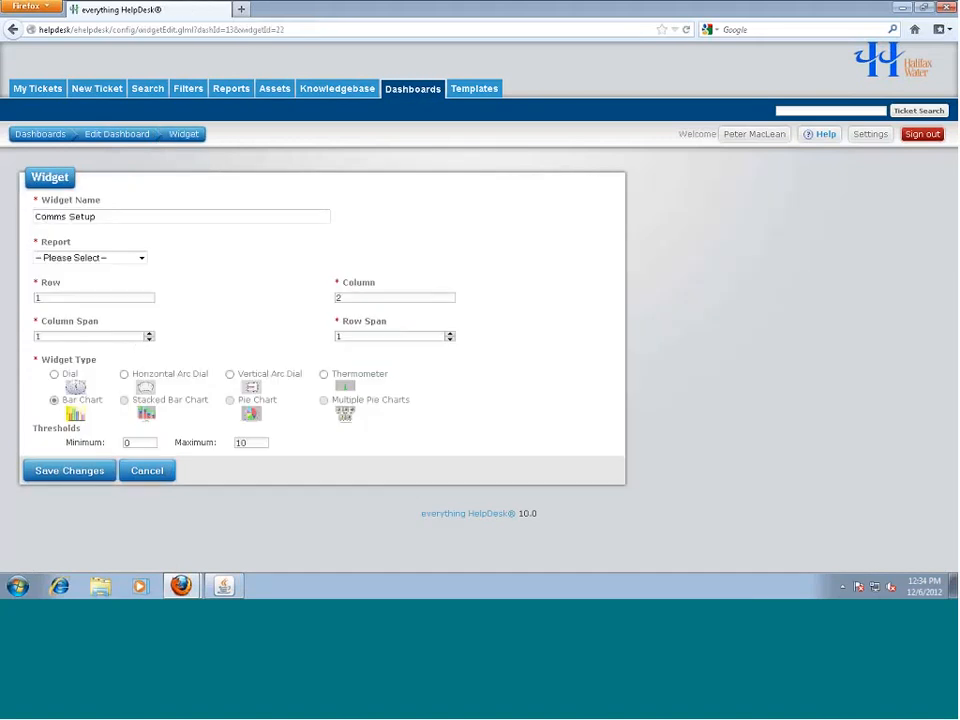
Browse the Comms Setup widget's Report choices twice, leaving the report unchanged
click(141, 258)
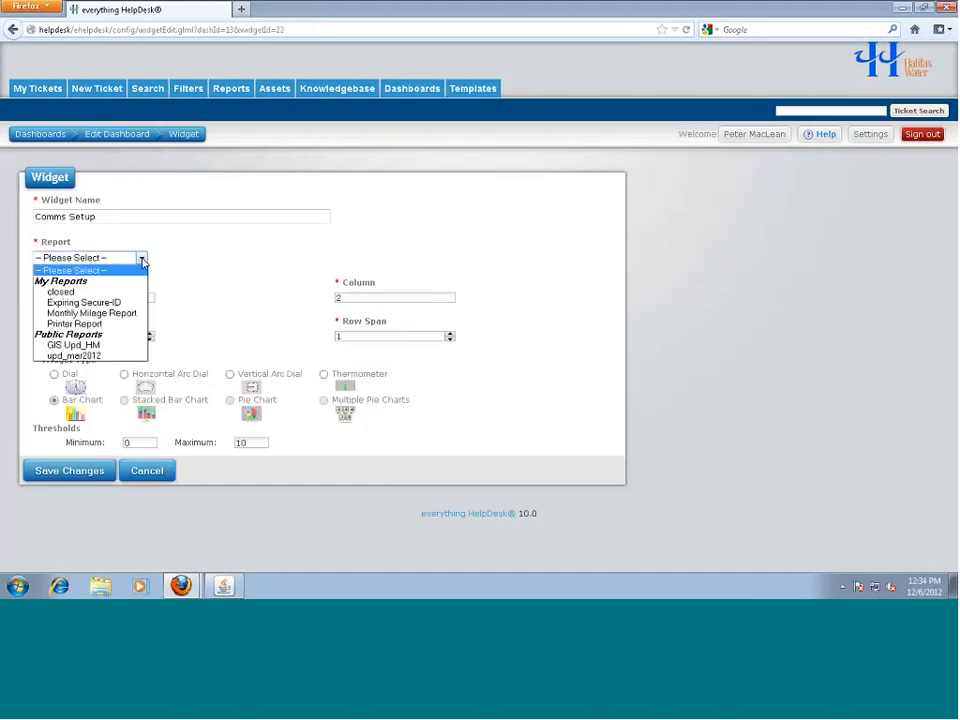
click(141, 258)
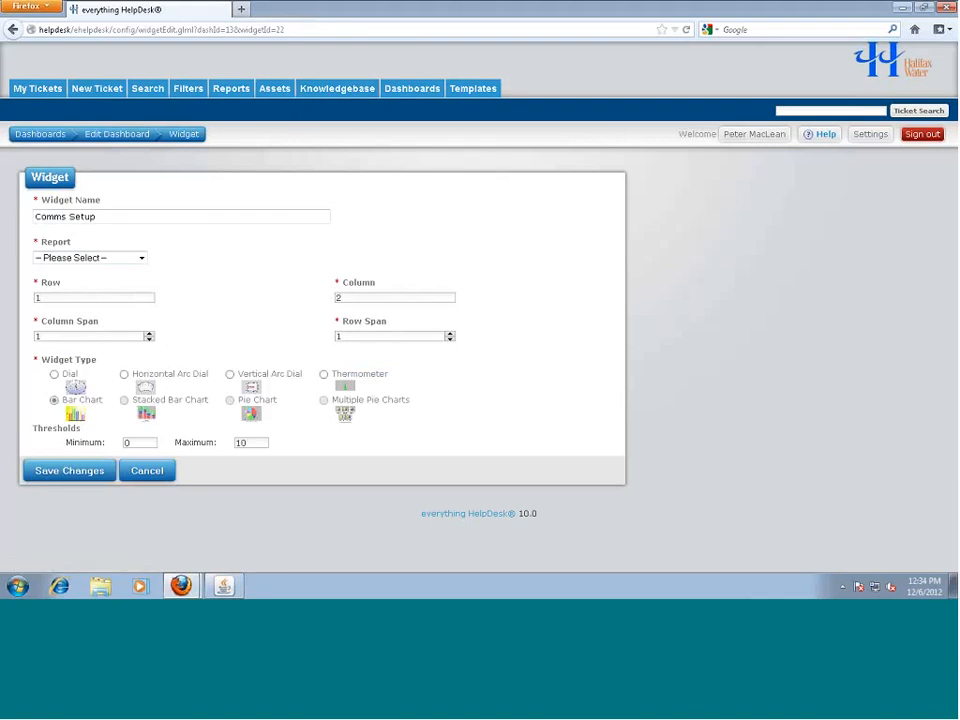
click(90, 257)
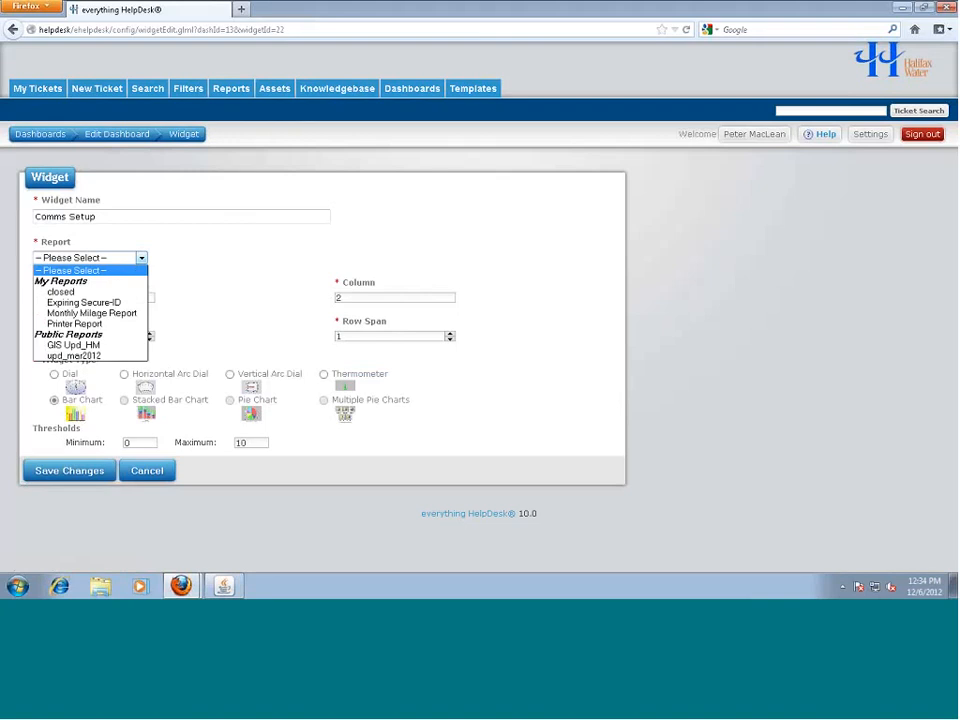
click(254, 296)
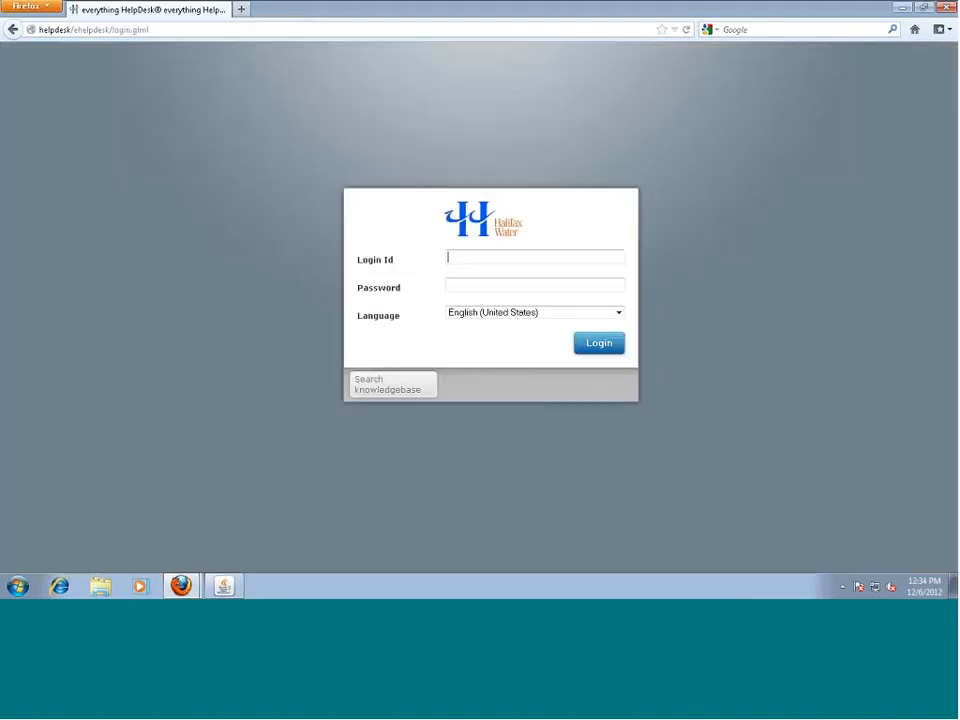
Sign in with the administrator Login Id and password and show the eleven-dashboard list
text(admin)
key(Tab)
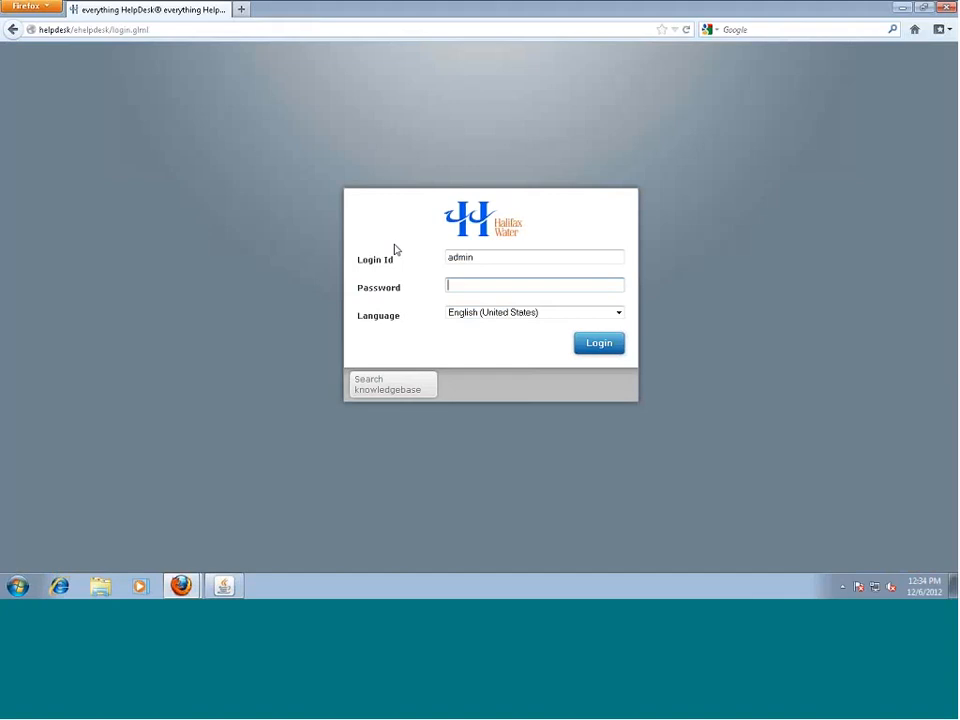
text(••••••••••••••)
key(Return)
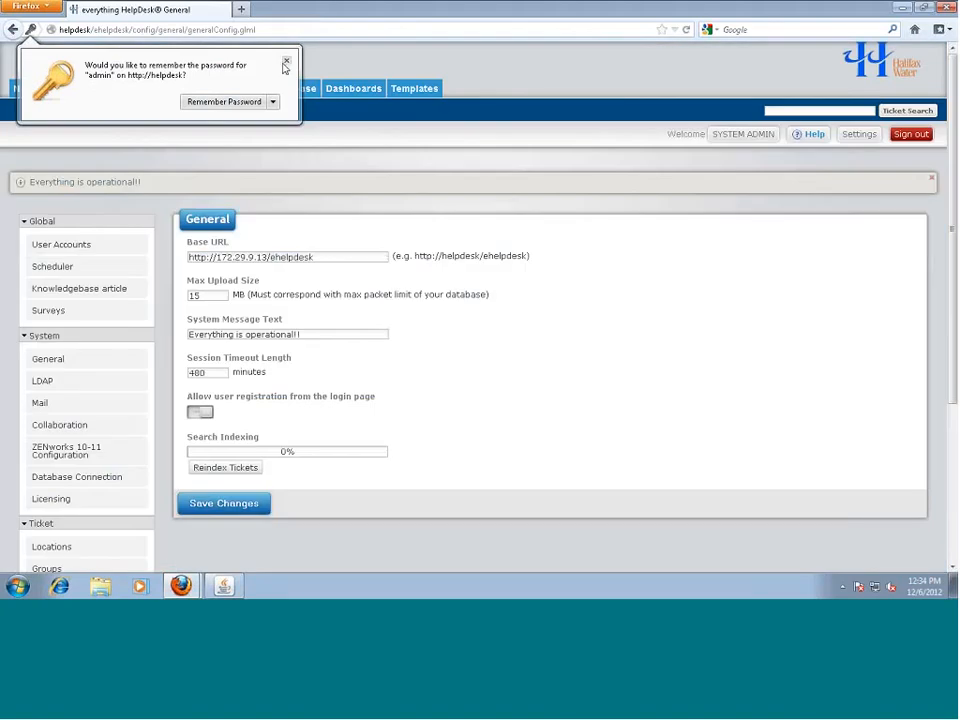
click(354, 88)
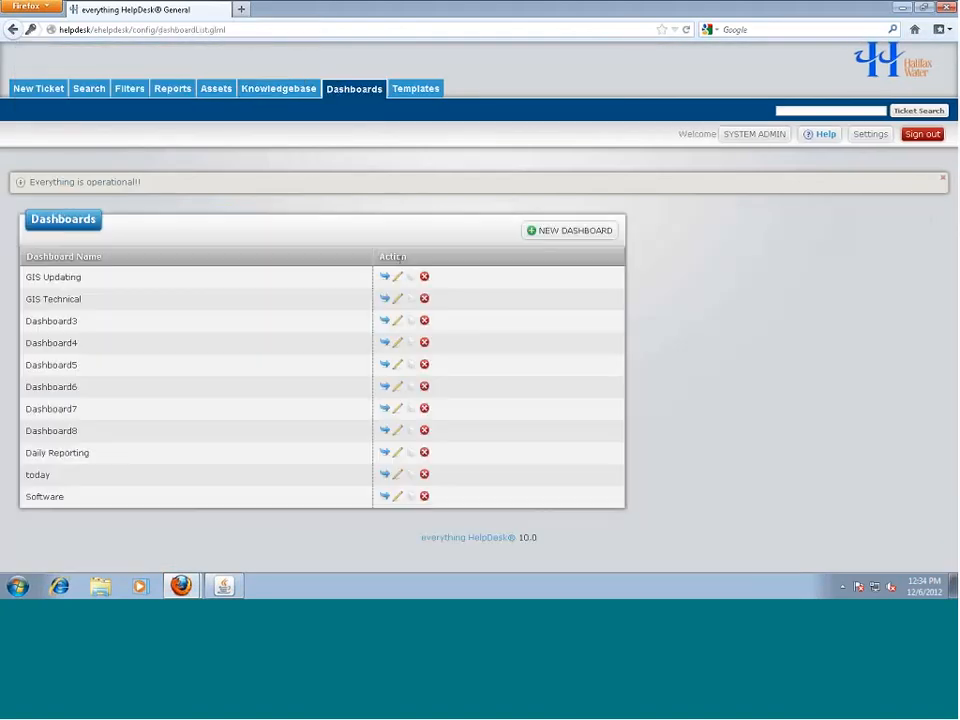
Verify the Comms Setup widget's Comm Setup/Teardown report, then bring up My Filters' six private filters
click(397, 496)
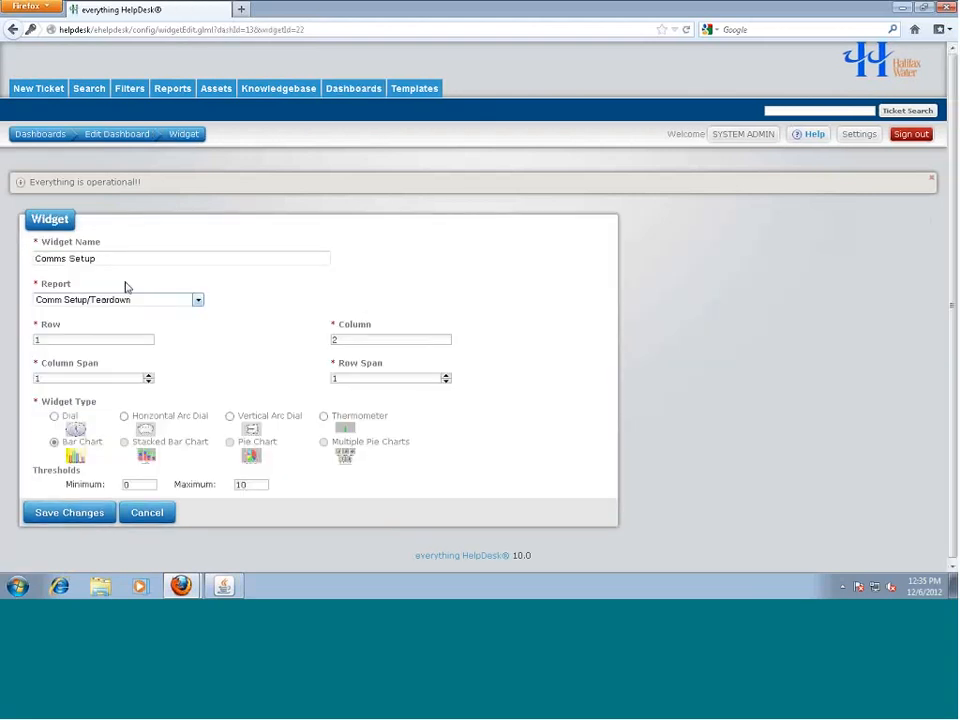
click(130, 89)
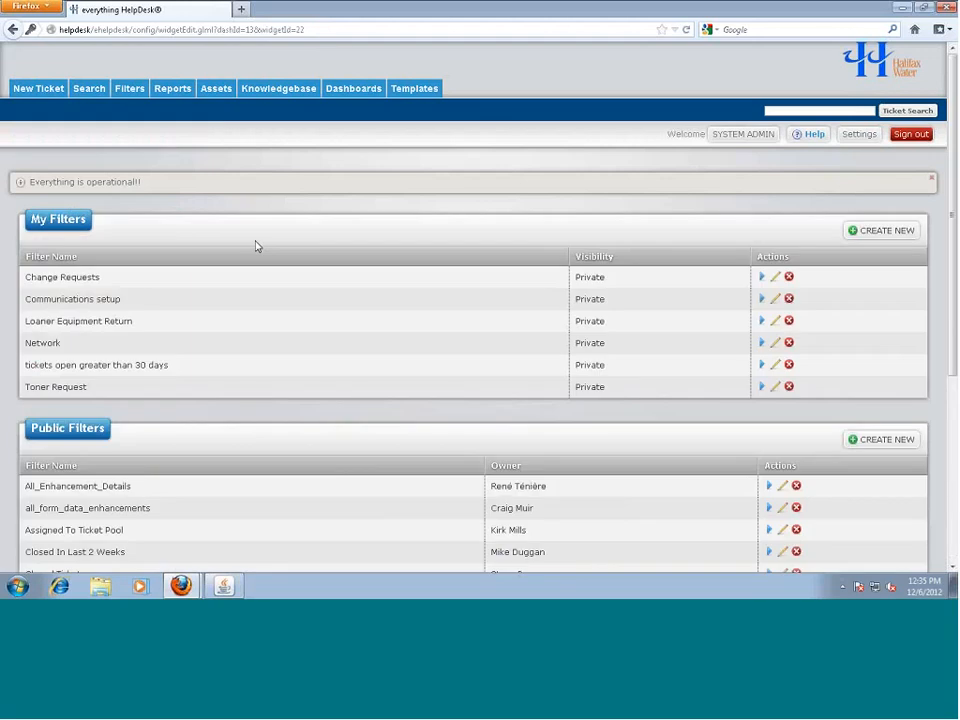
Inspect the Communications setup and Loaner Equipment Return filter settings, then return to Dashboards
click(775, 299)
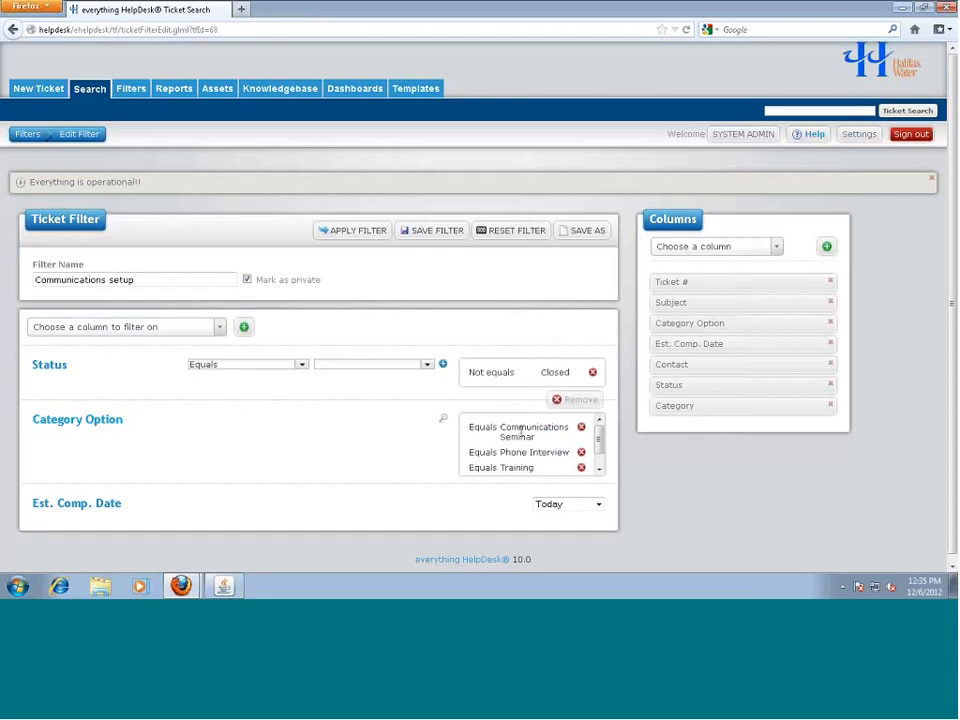
mouse_move(598, 444)
mouse_down()
mouse_move(600, 452)
mouse_move(600, 440)
mouse_up()
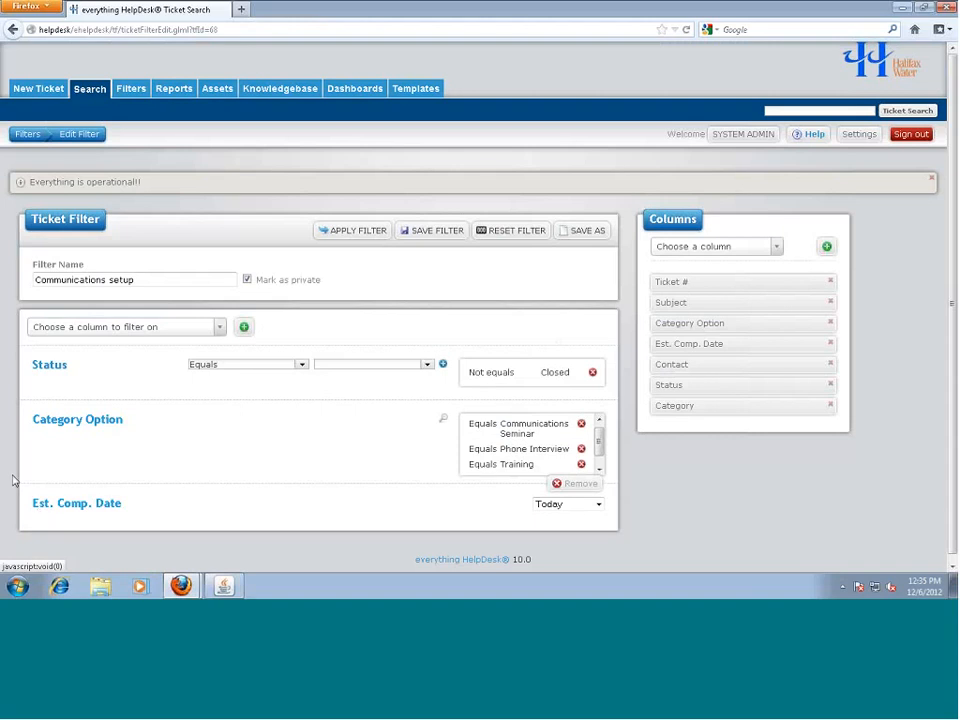
click(52, 135)
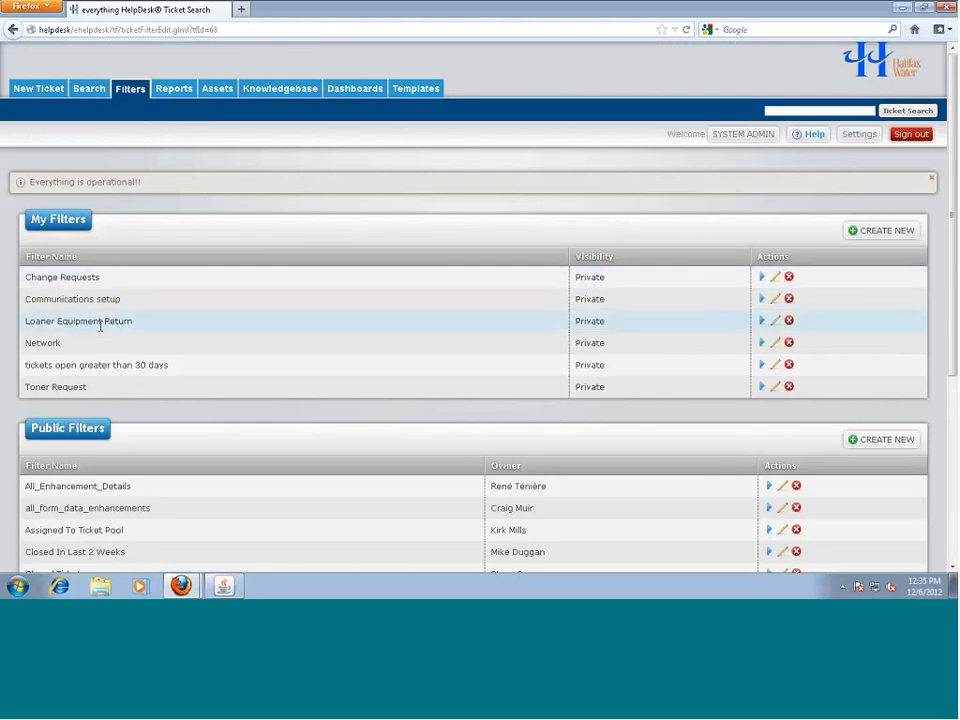
click(775, 321)
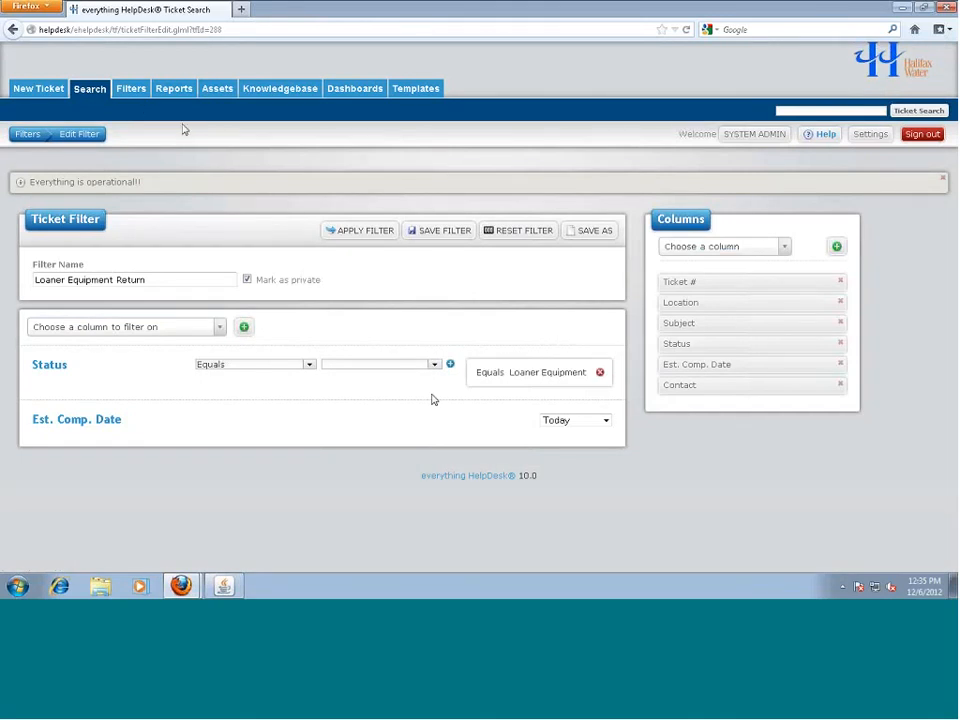
click(370, 91)
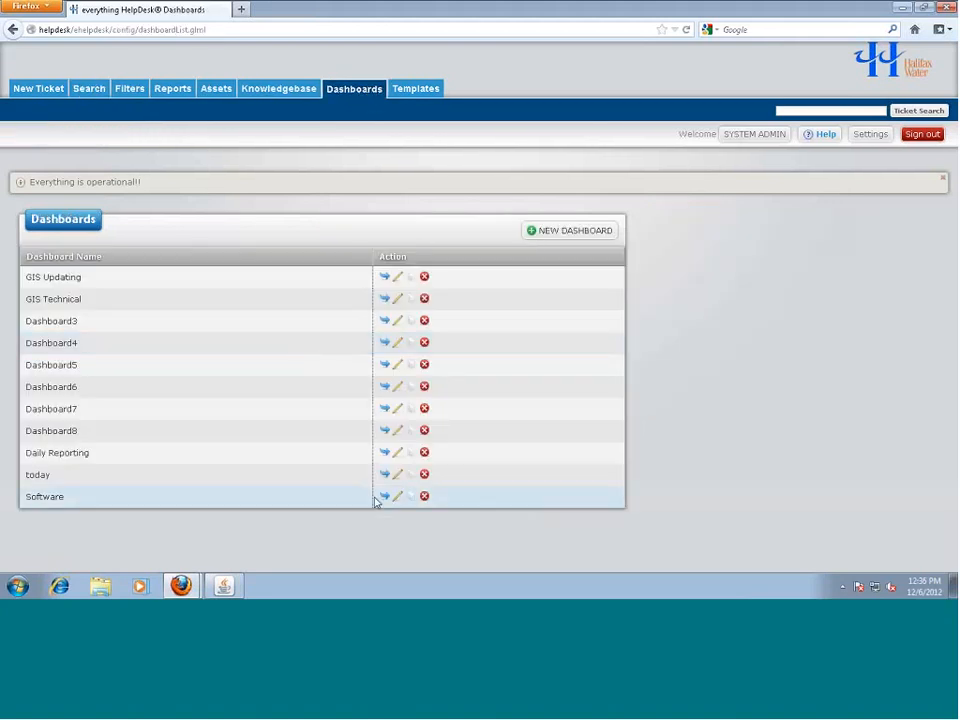
Edit the Software dashboard to show its six widgets' rows, columns and spans
click(383, 497)
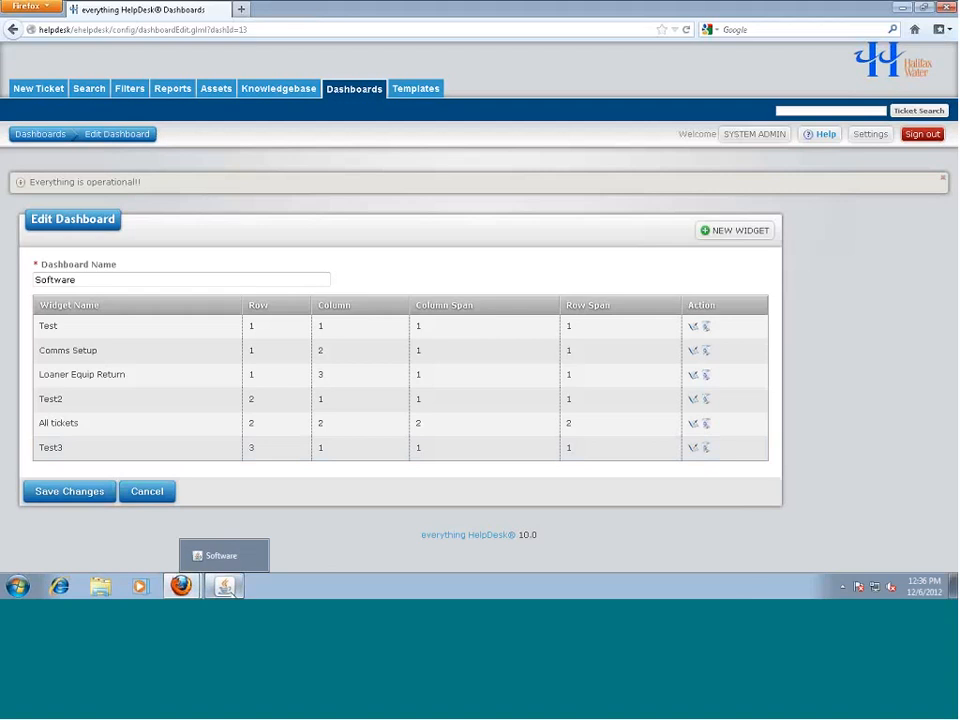
click(226, 587)
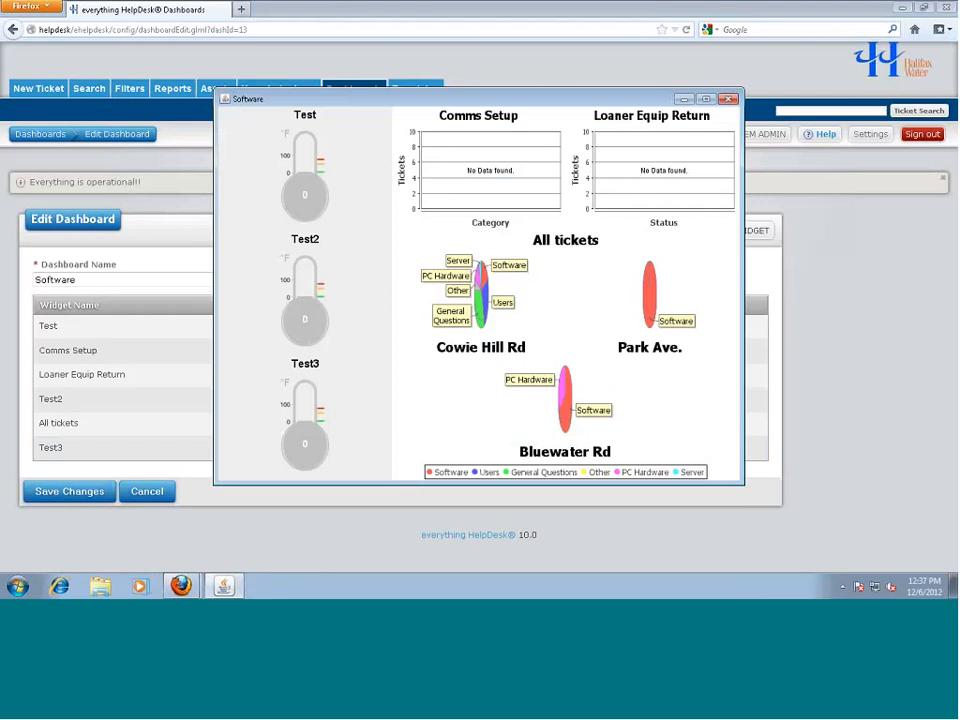
click(728, 100)
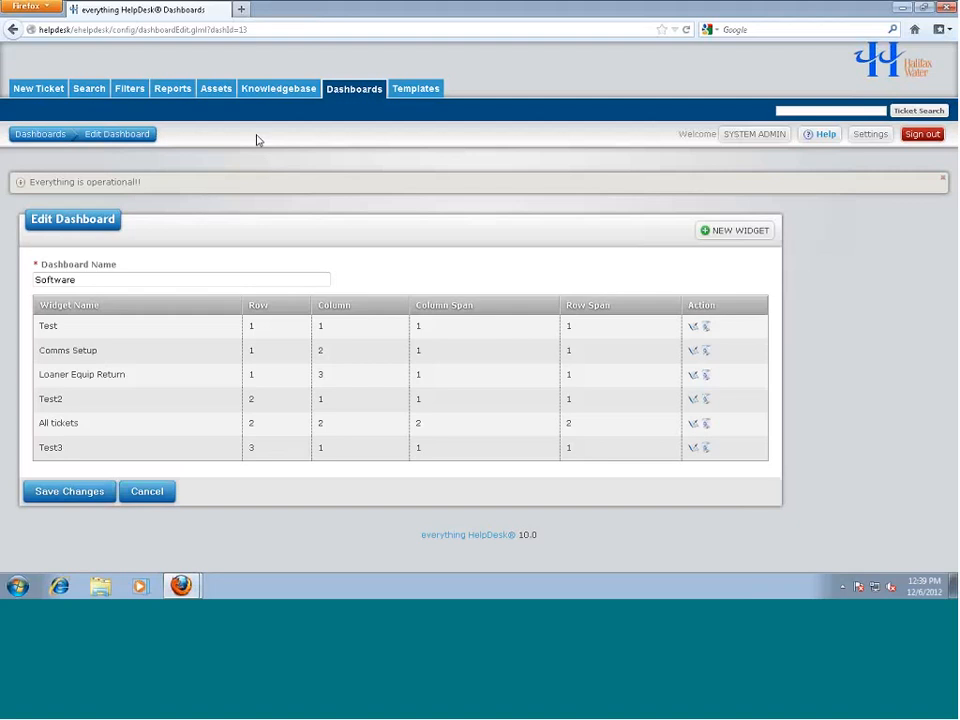
Load H:\grouplink\Wireless APs.csv as an Excel CSV asset import with first-line labels
click(218, 89)
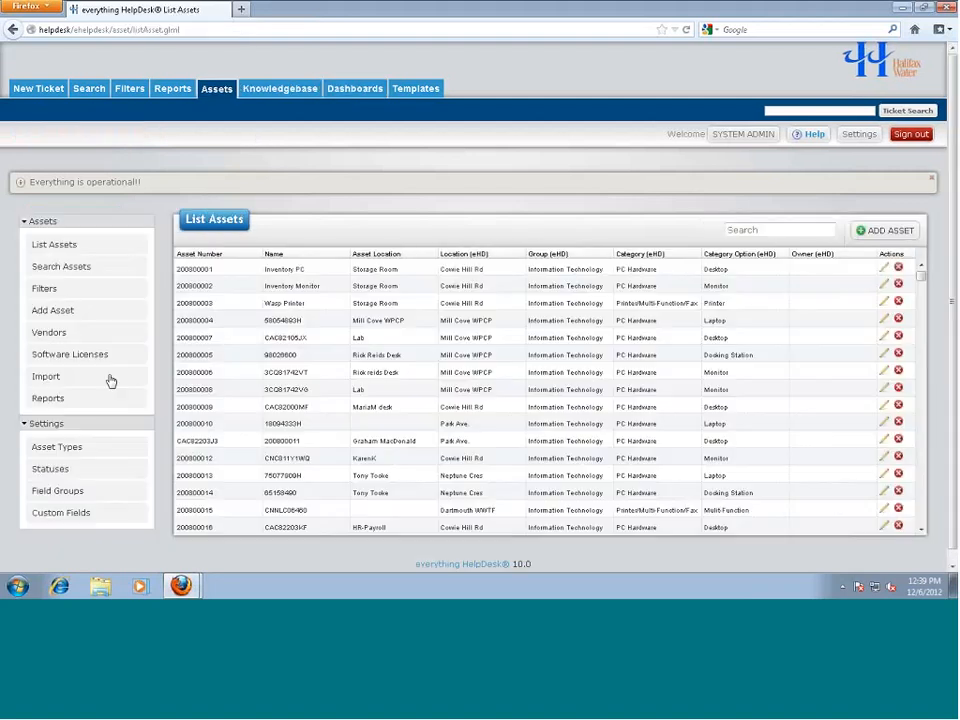
click(86, 381)
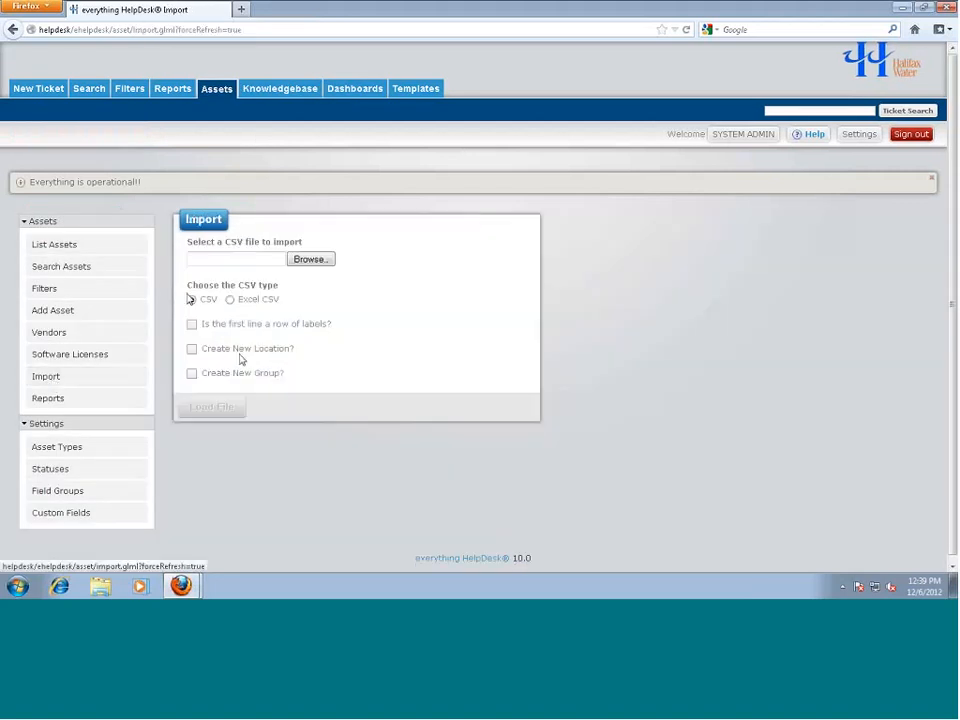
click(315, 259)
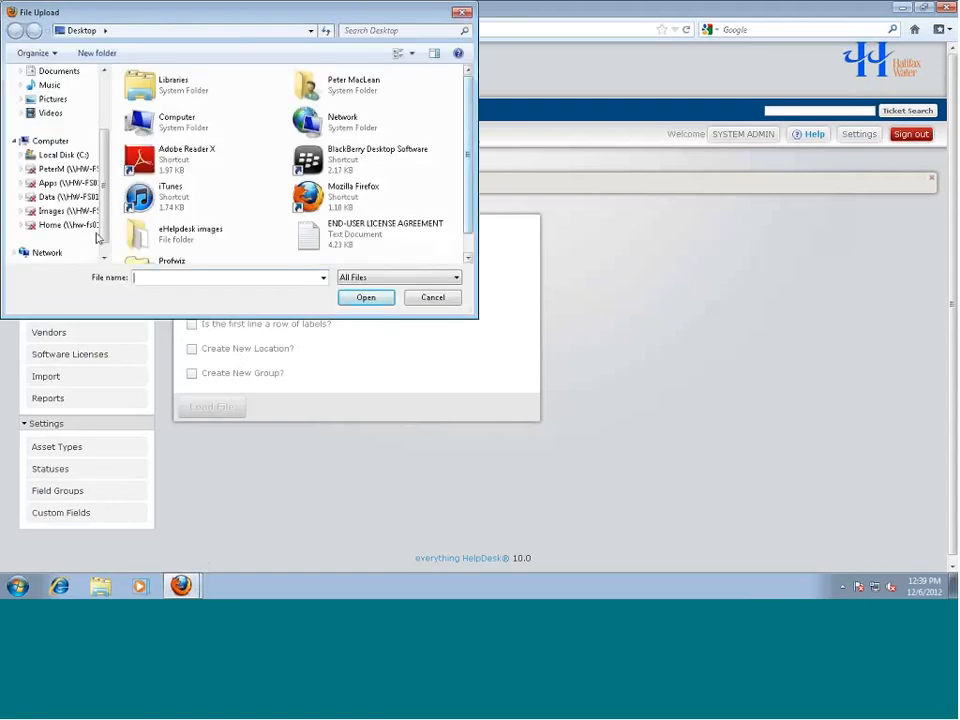
click(70, 169)
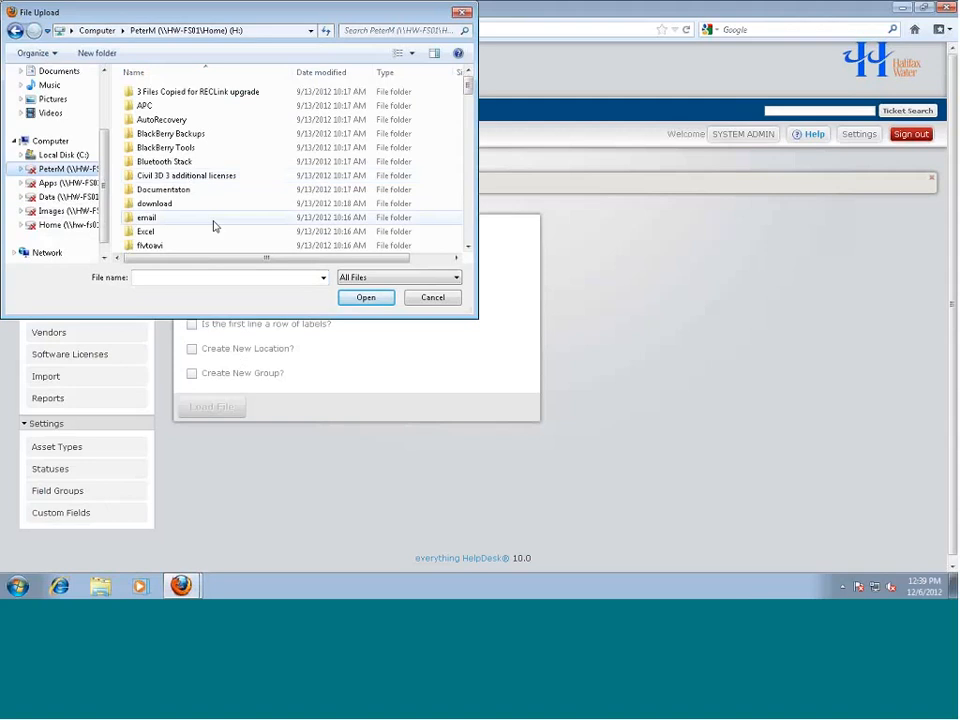
click(186, 218)
scroll(188, 220, down, 2)
double_click(160, 189)
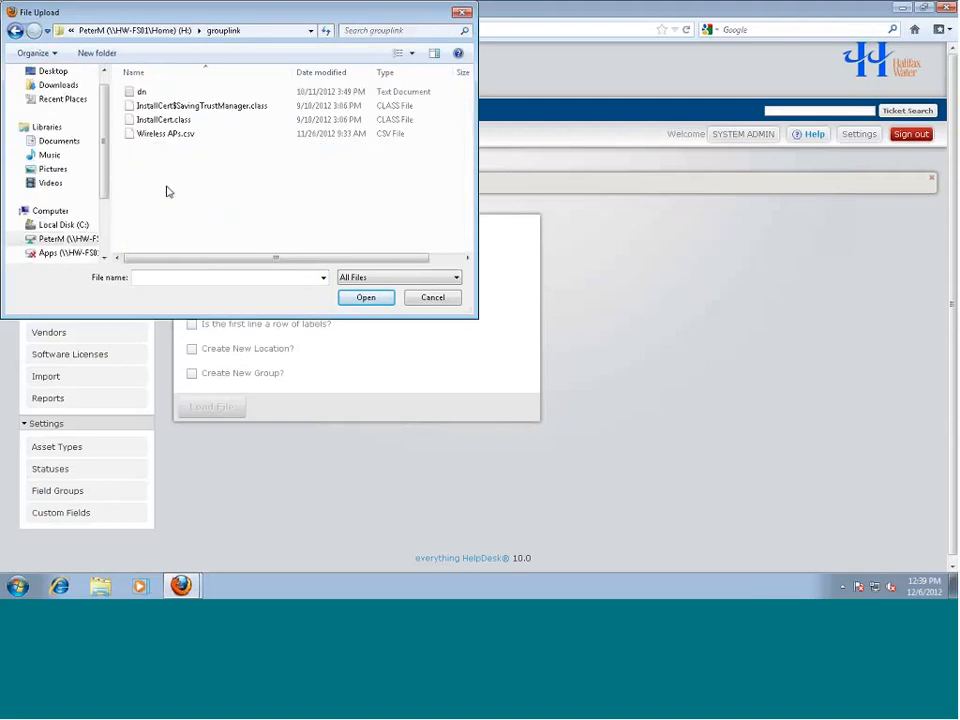
click(140, 136)
click(358, 298)
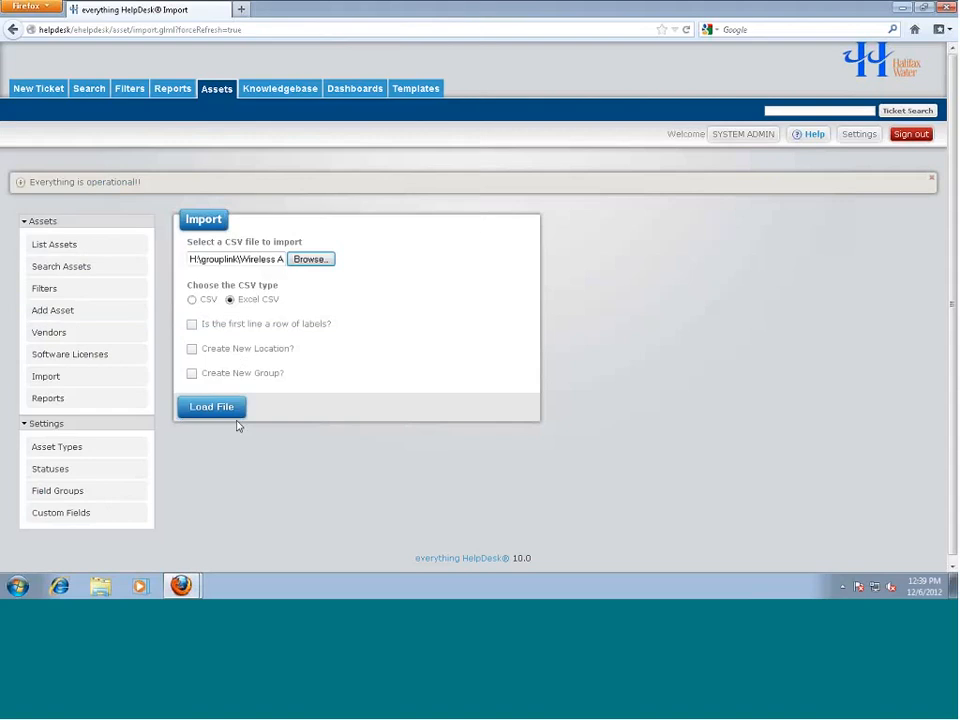
click(192, 325)
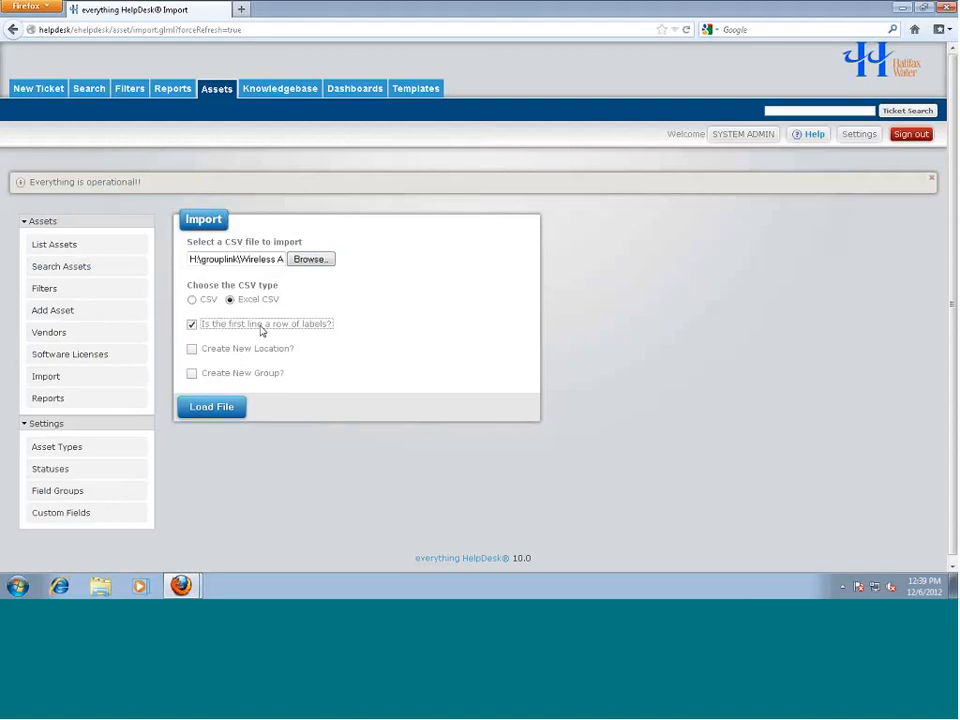
click(210, 408)
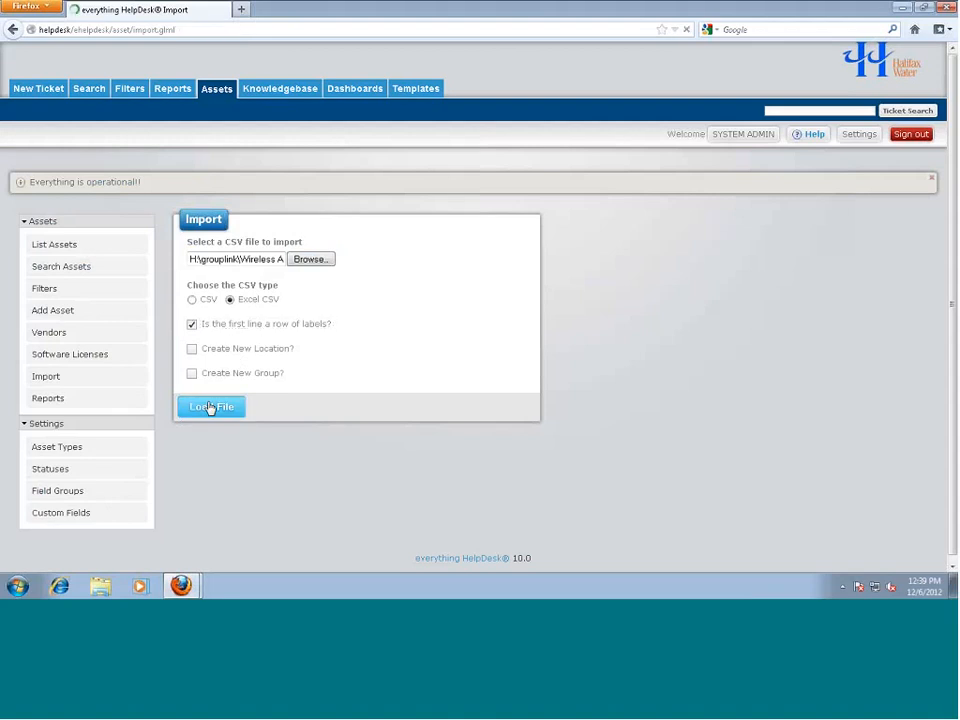
Map Asset # to Asset Number and Name to Name, leave Asset Type unmapped, then advance slides
scroll(546, 499, down, 3)
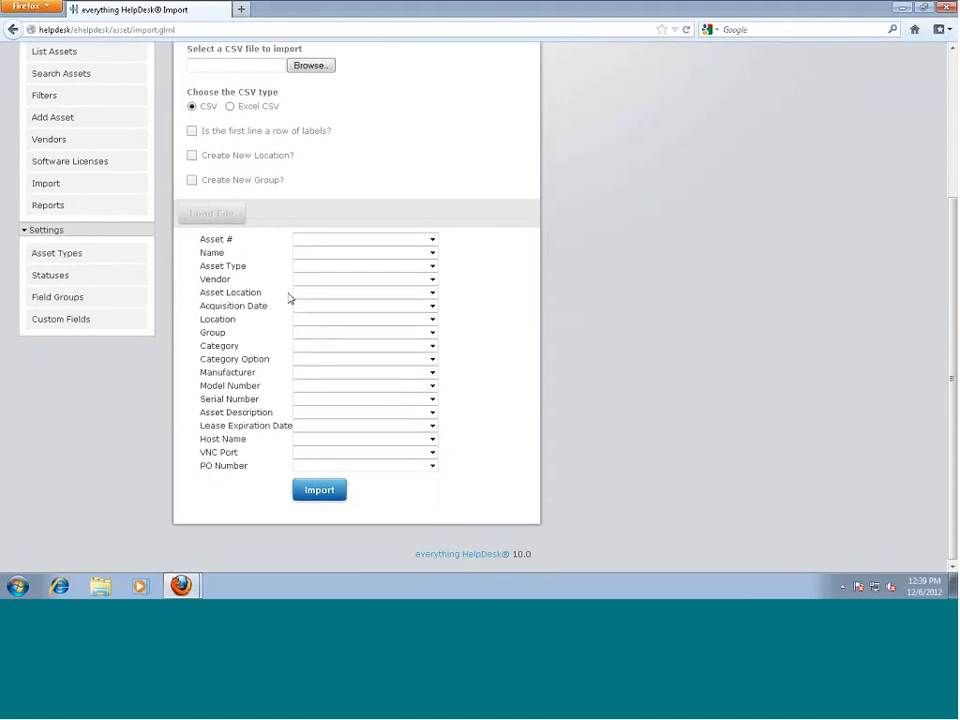
click(380, 240)
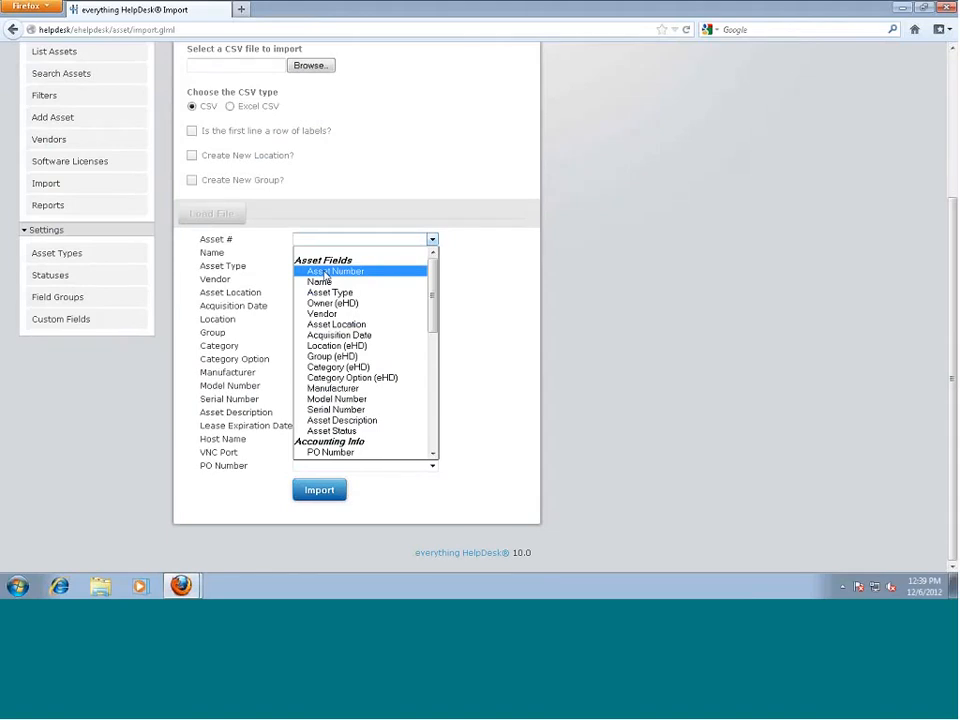
click(325, 272)
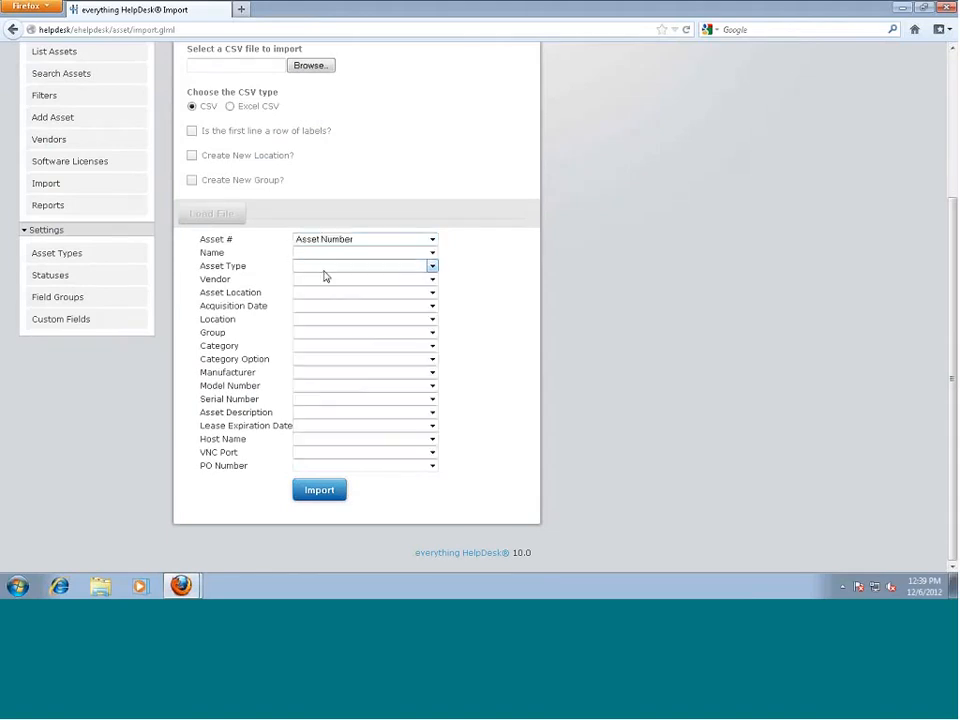
click(432, 253)
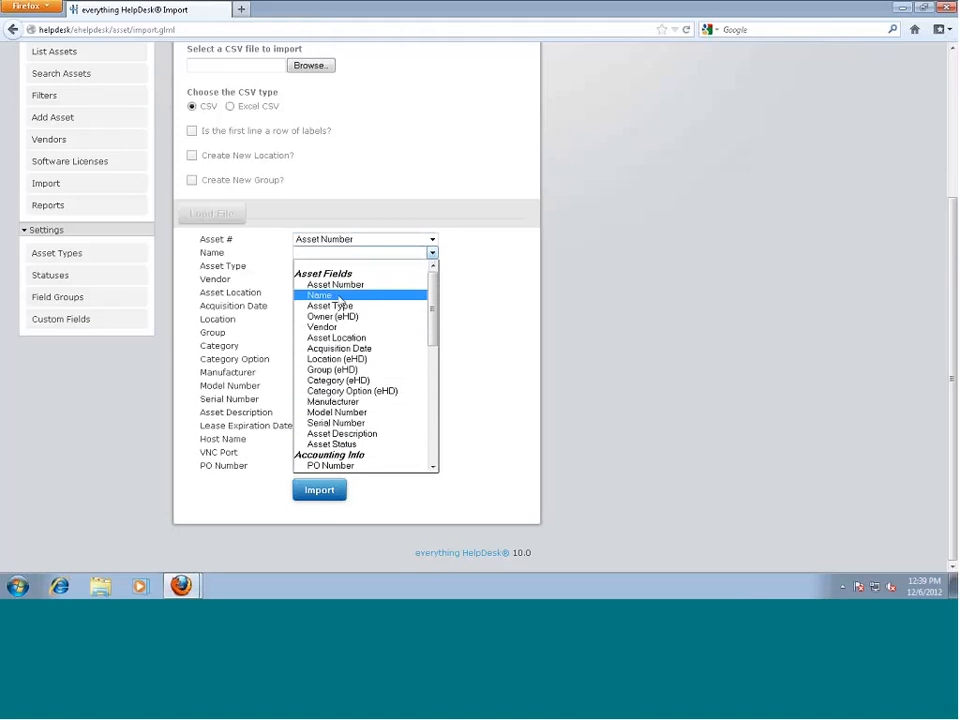
click(340, 295)
click(432, 266)
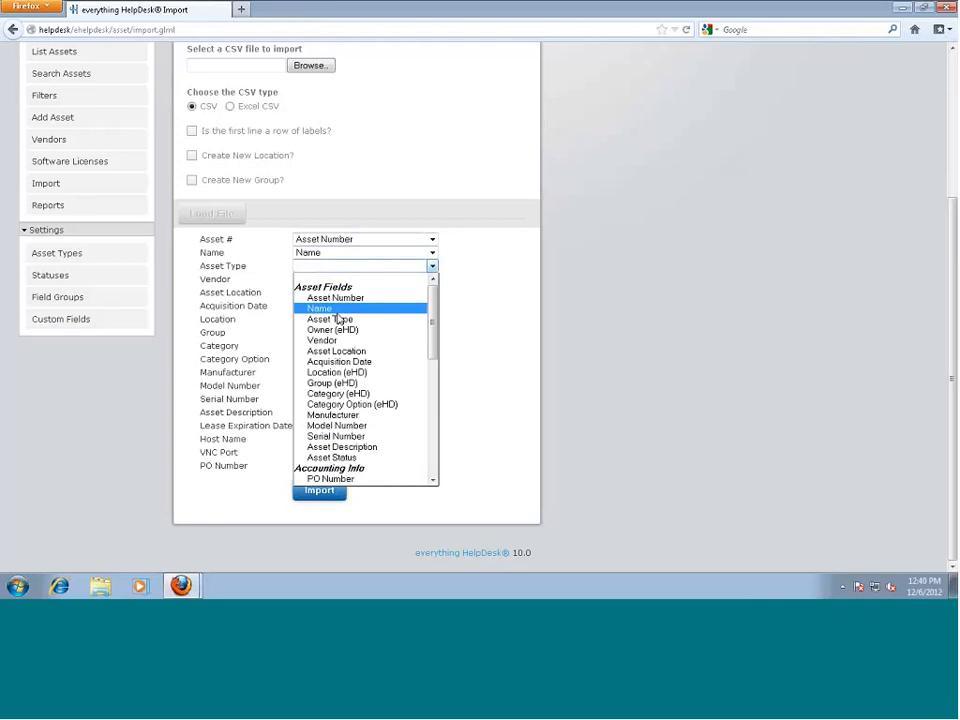
click(469, 326)
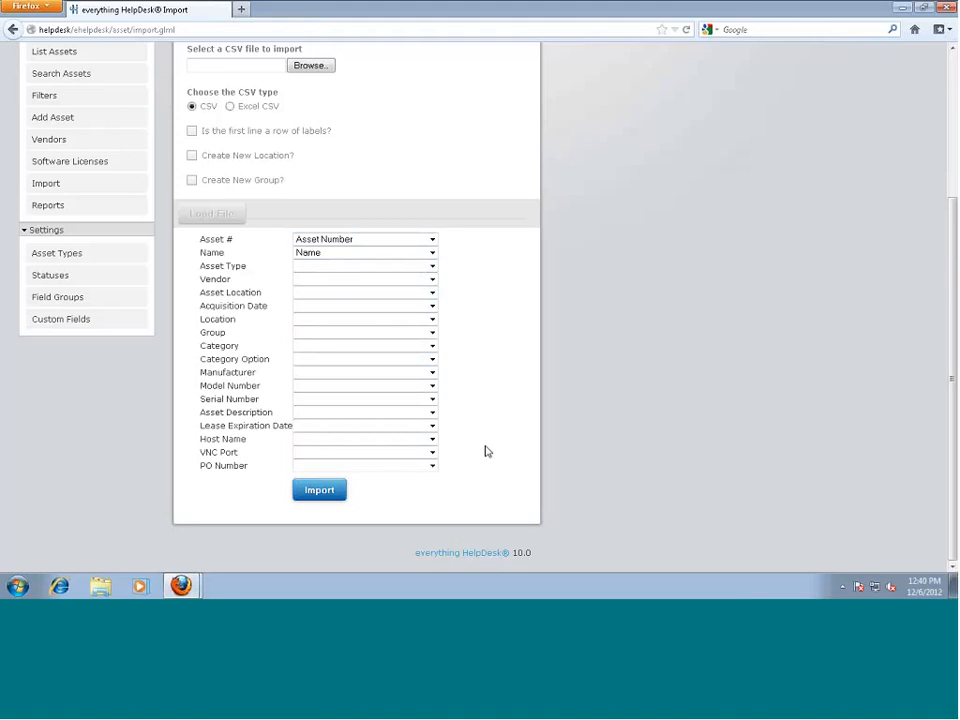
scroll(485, 451, up, 4)
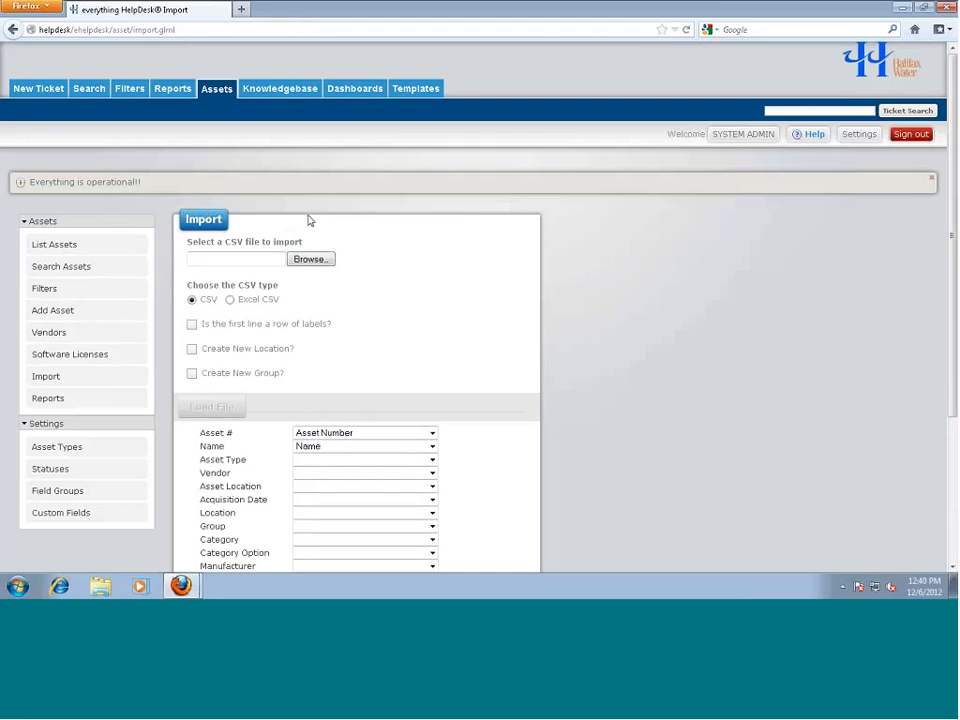
scroll(420, 381, down, 1)
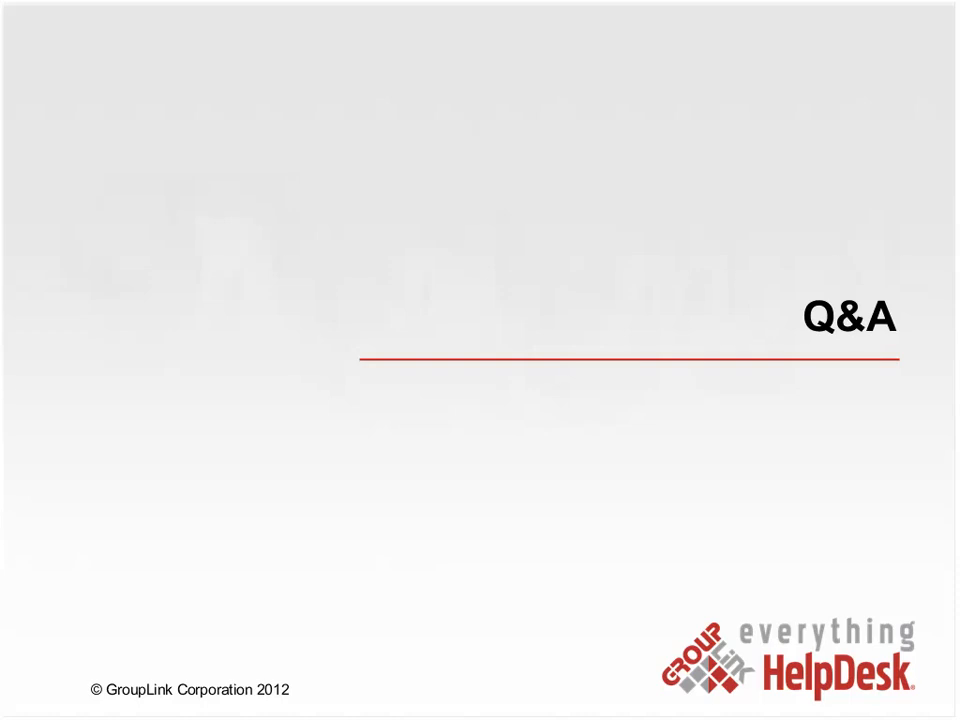
key(Right)
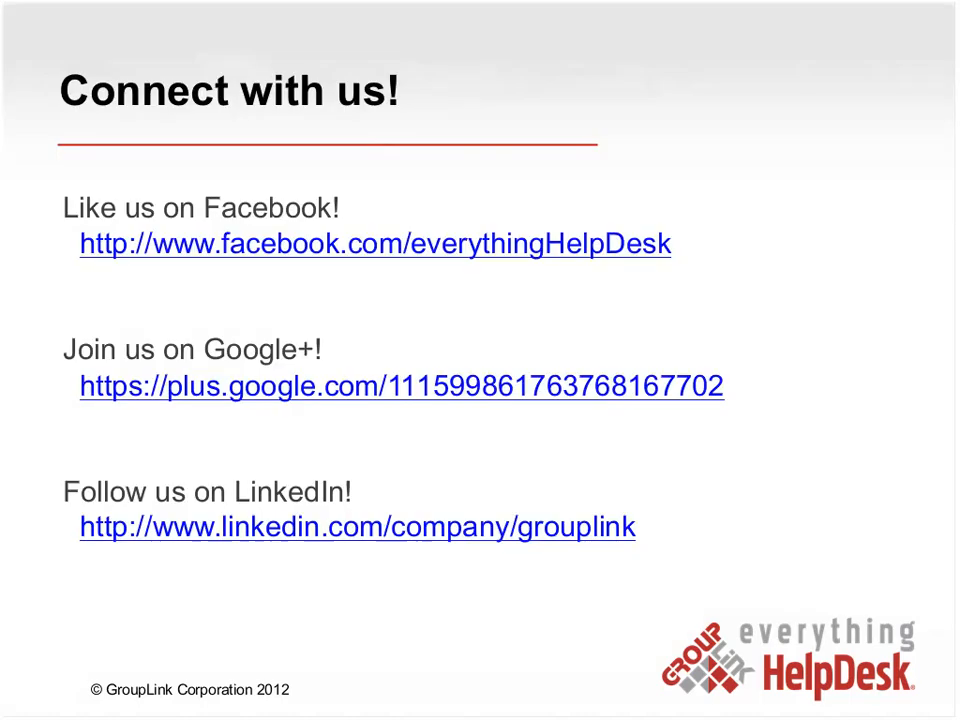